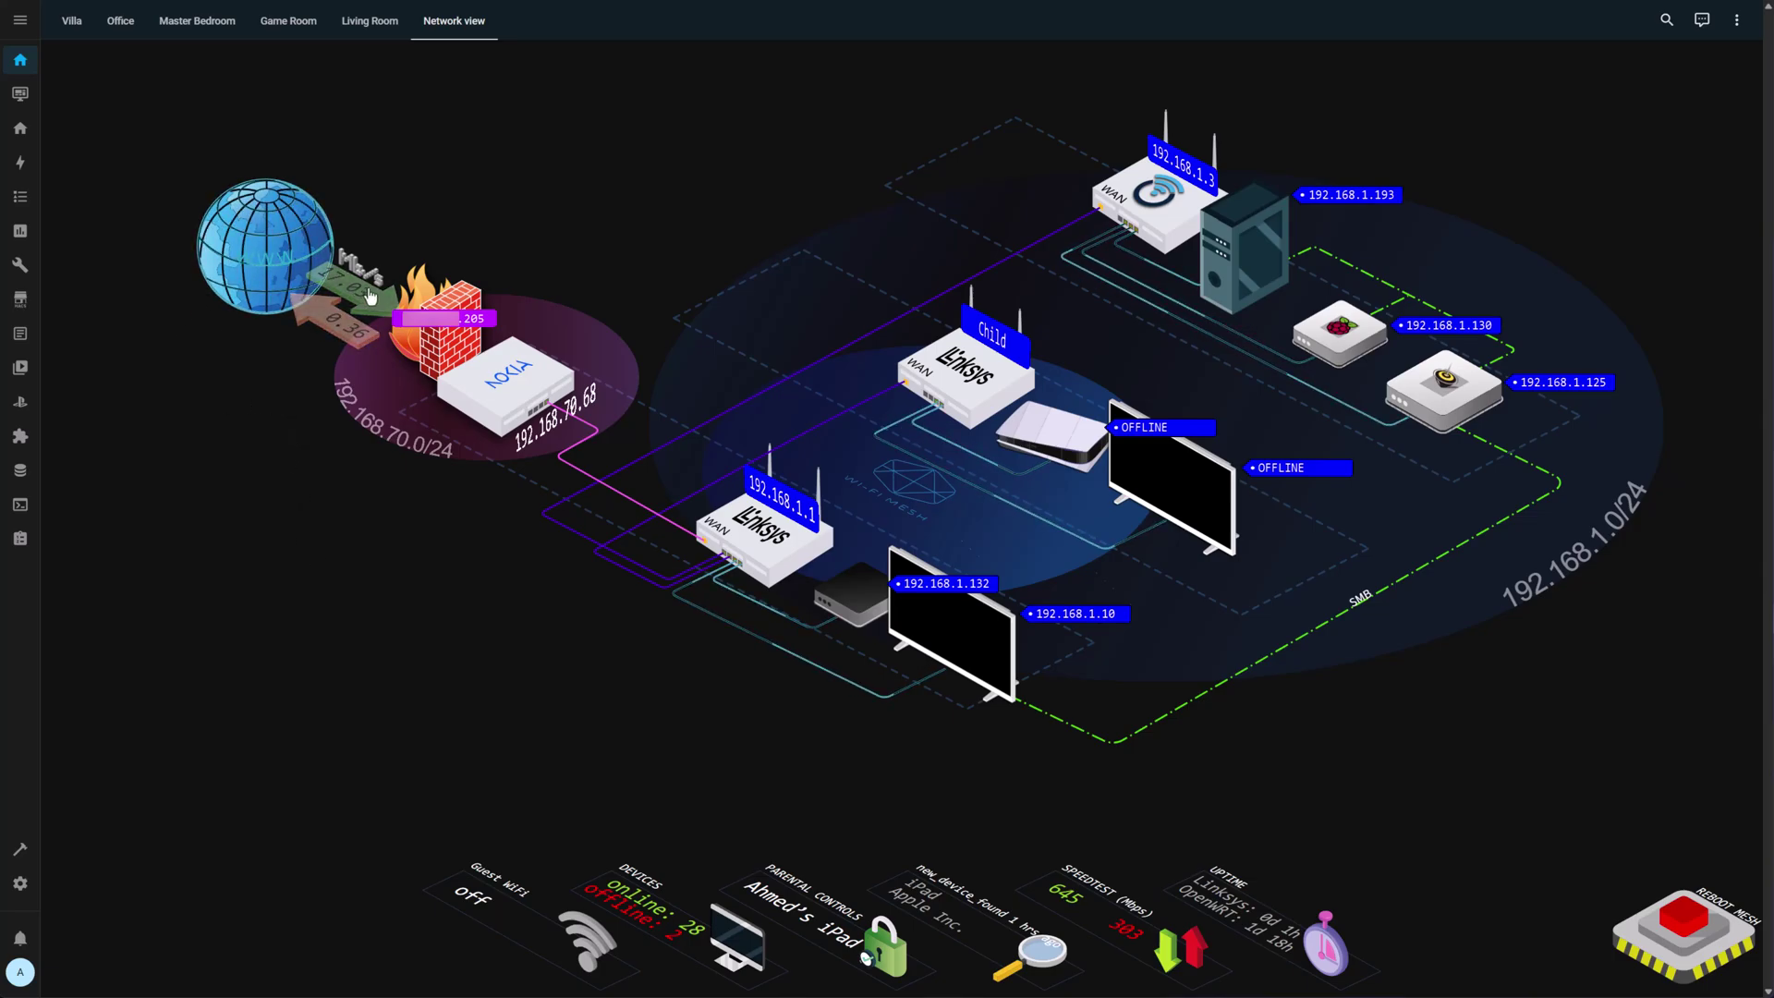
Review the download speed history and the external IP details.
mouse_move(368, 296)
mouse_move(331, 333)
click(366, 302)
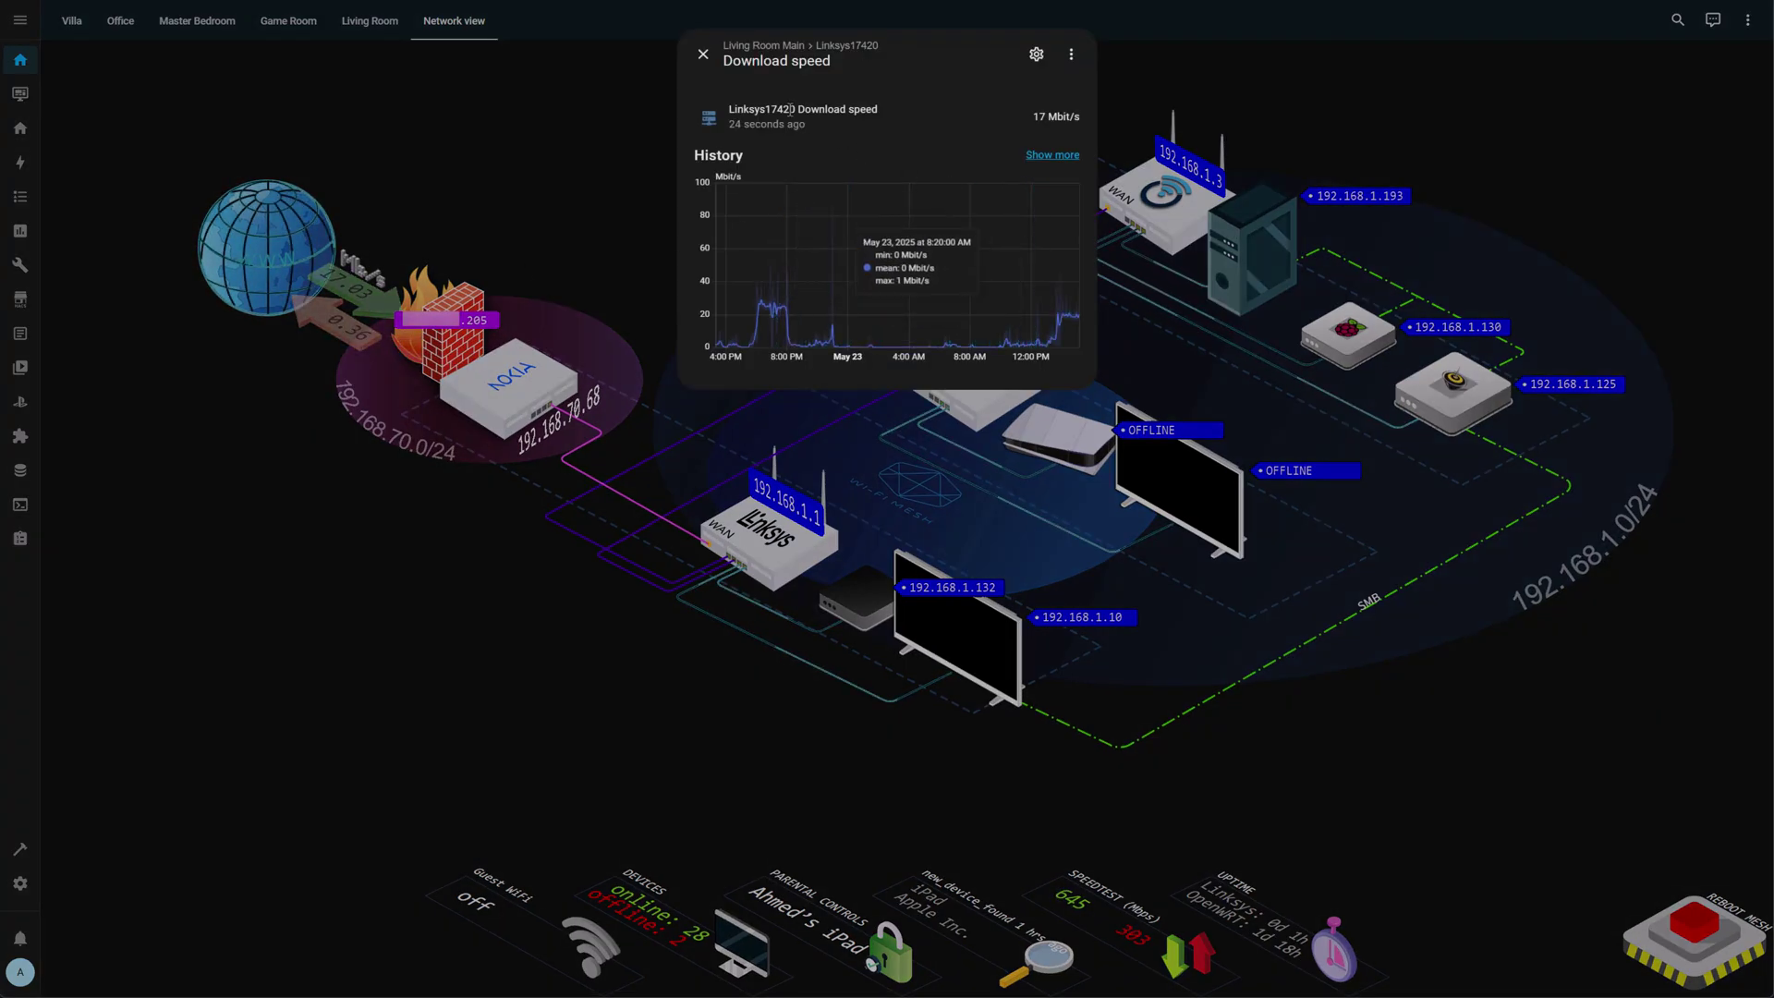
click(712, 57)
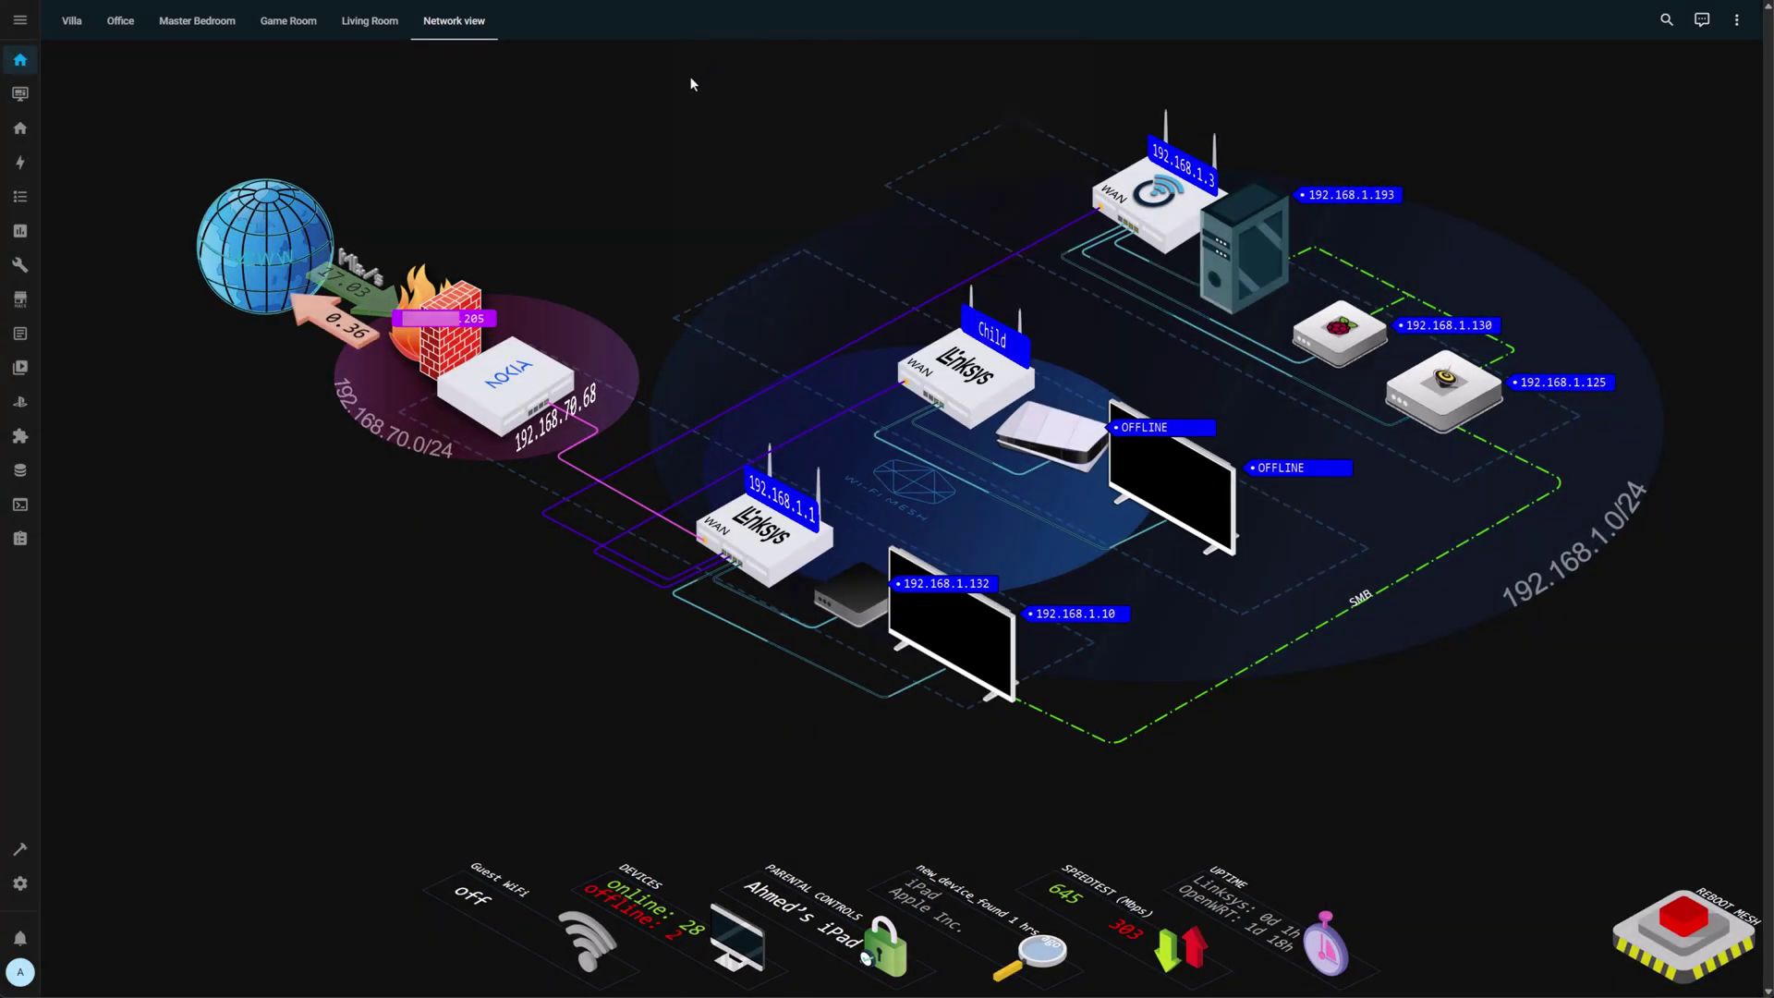
click(447, 326)
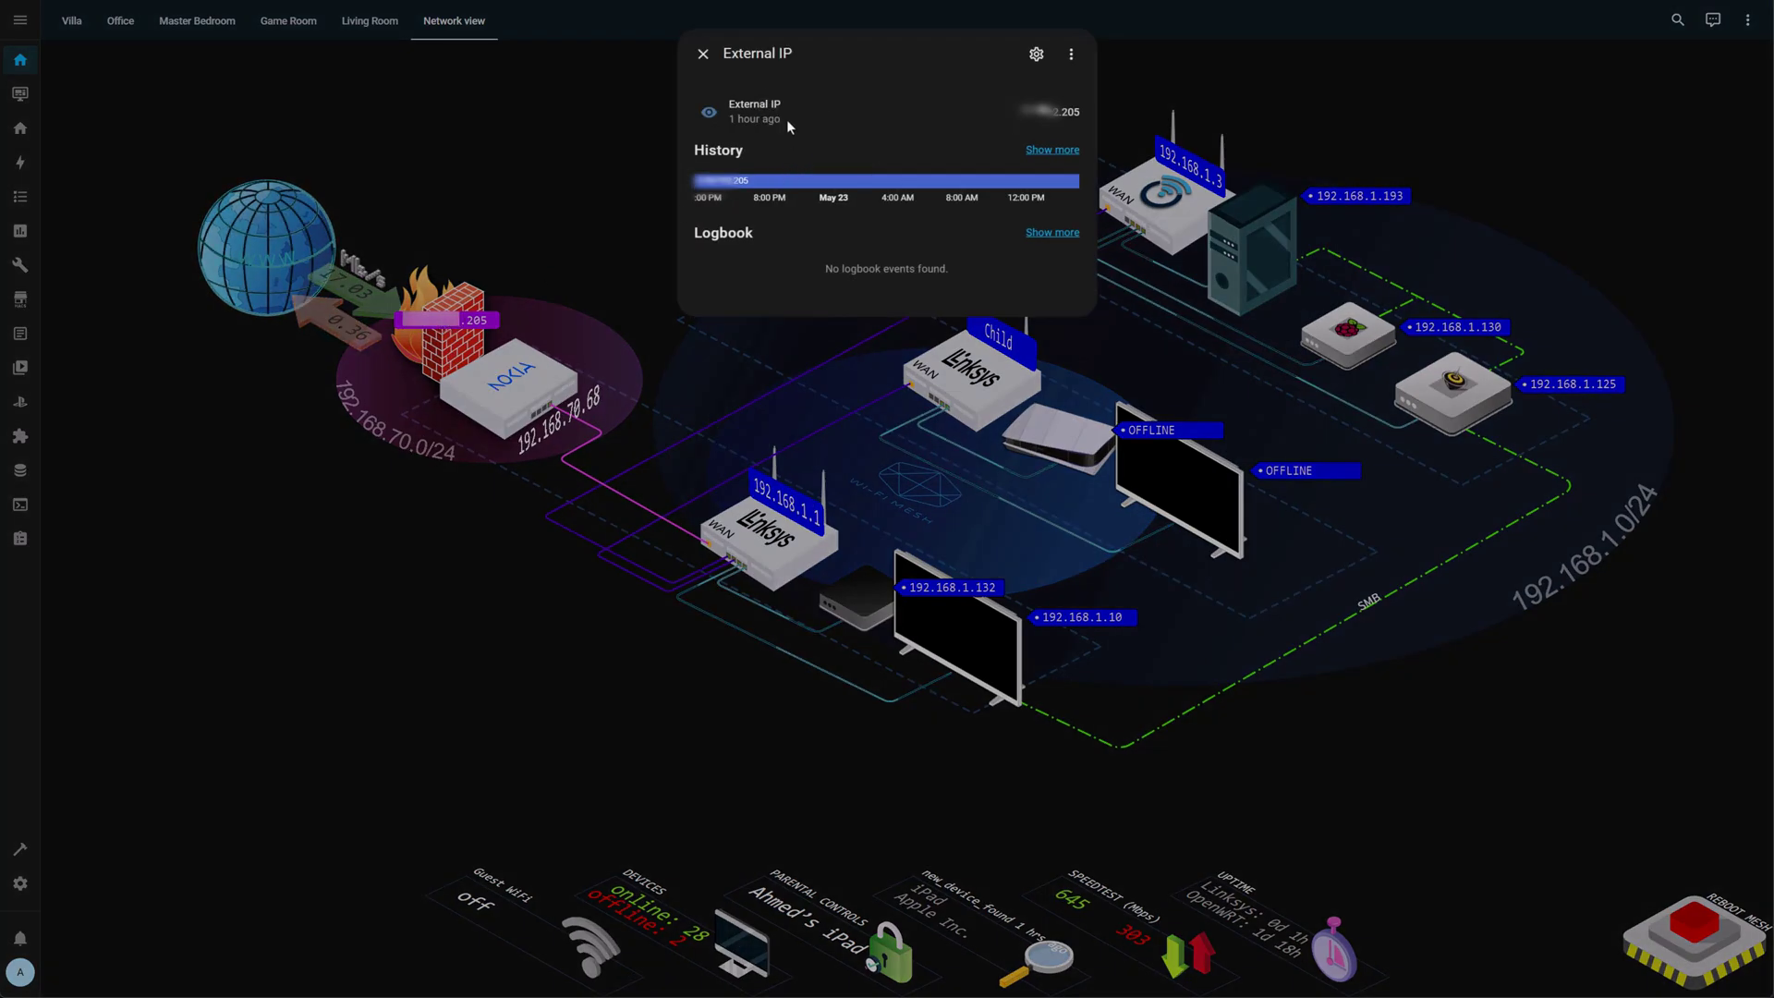
click(709, 55)
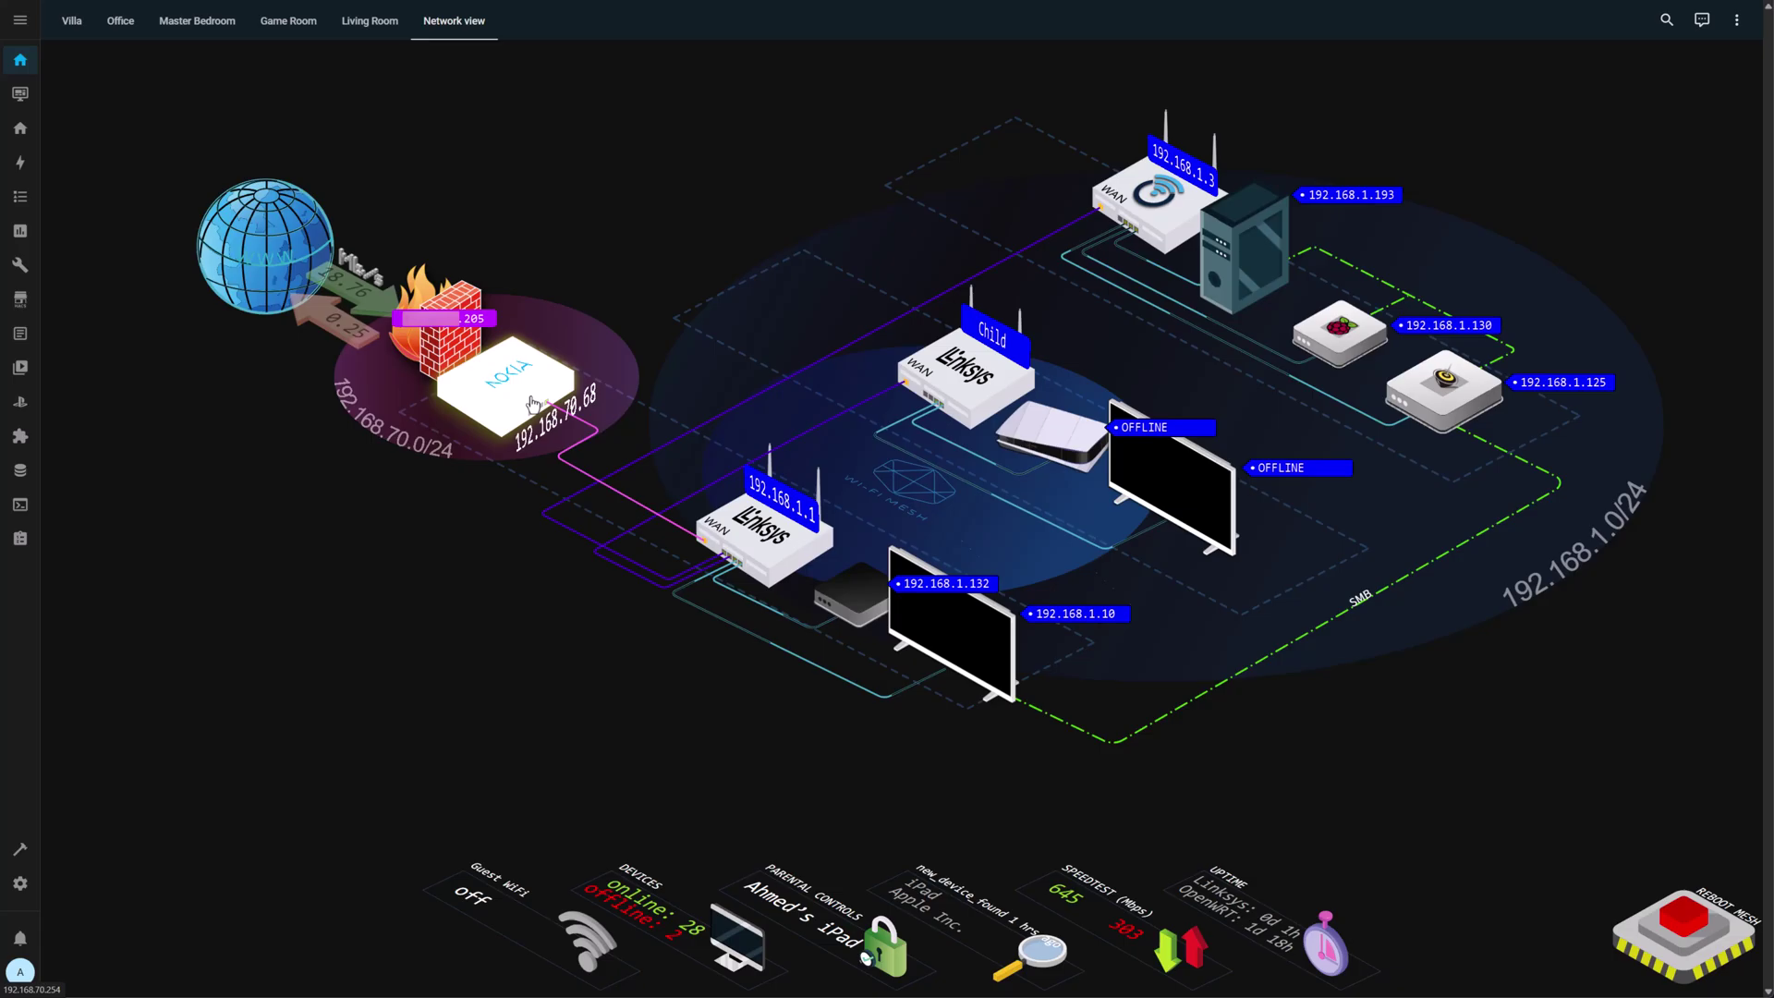
Visit the Nokia gateway and Linksys router admin pages, and turn guest Wi-Fi on.
click(532, 405)
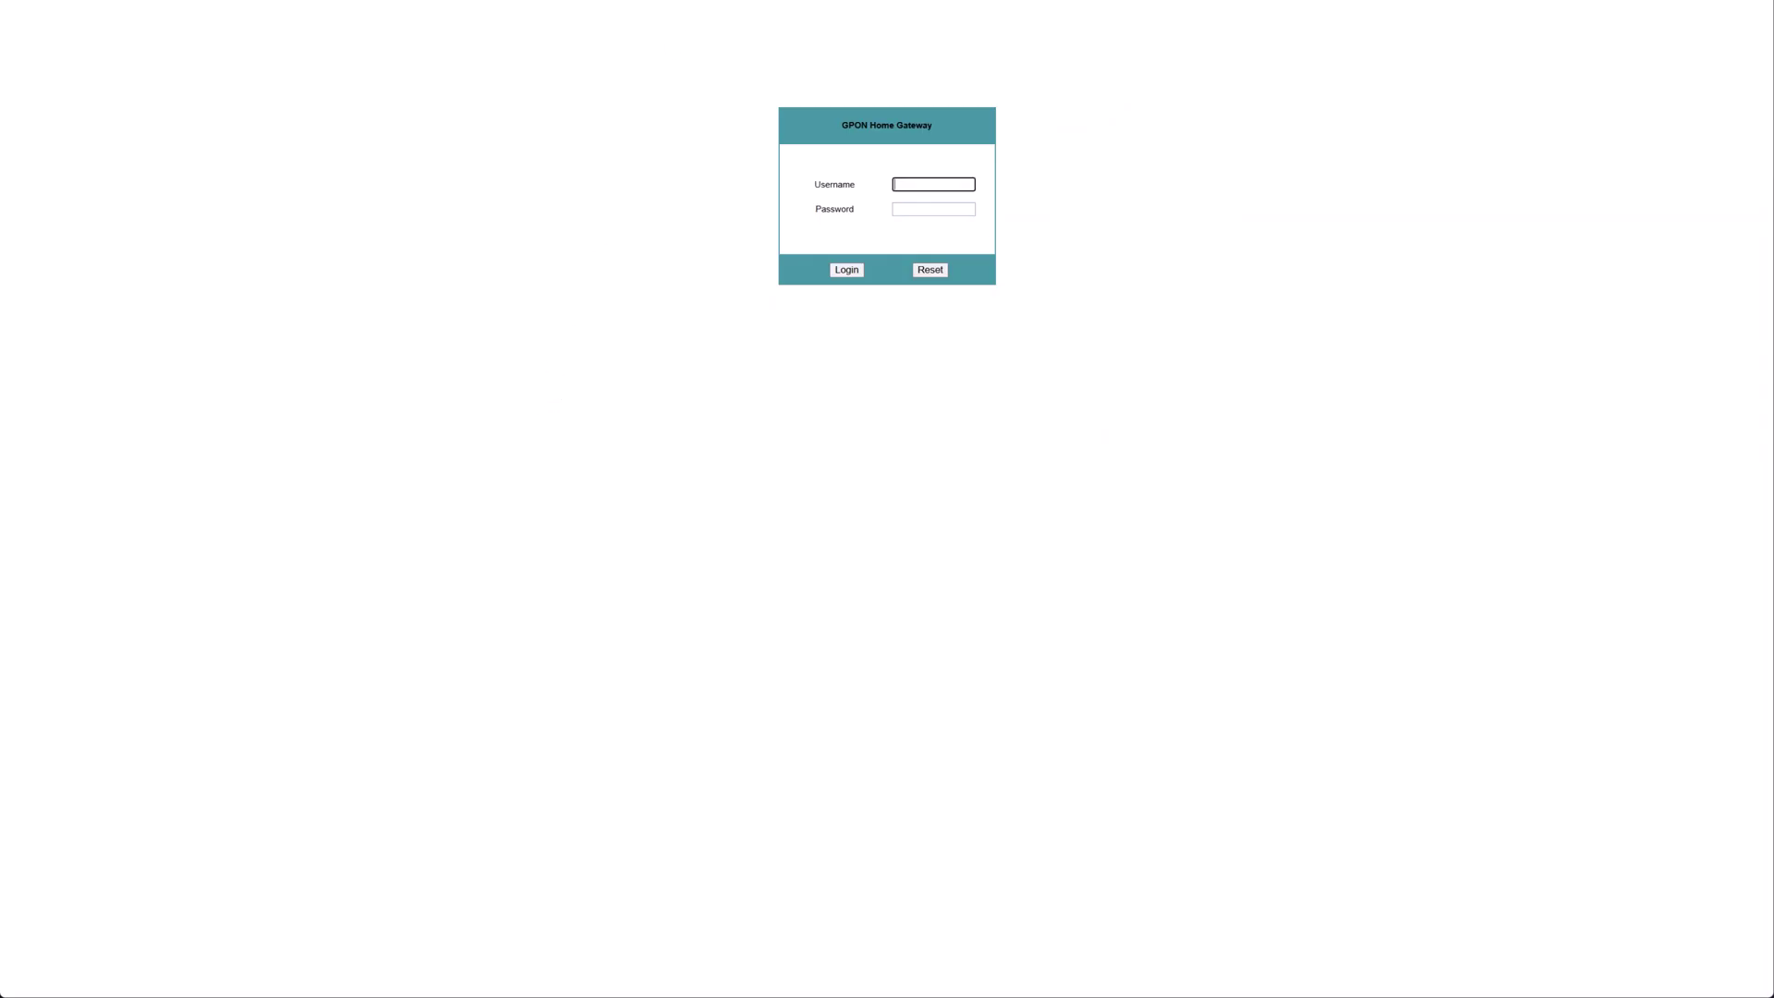
key(Escape)
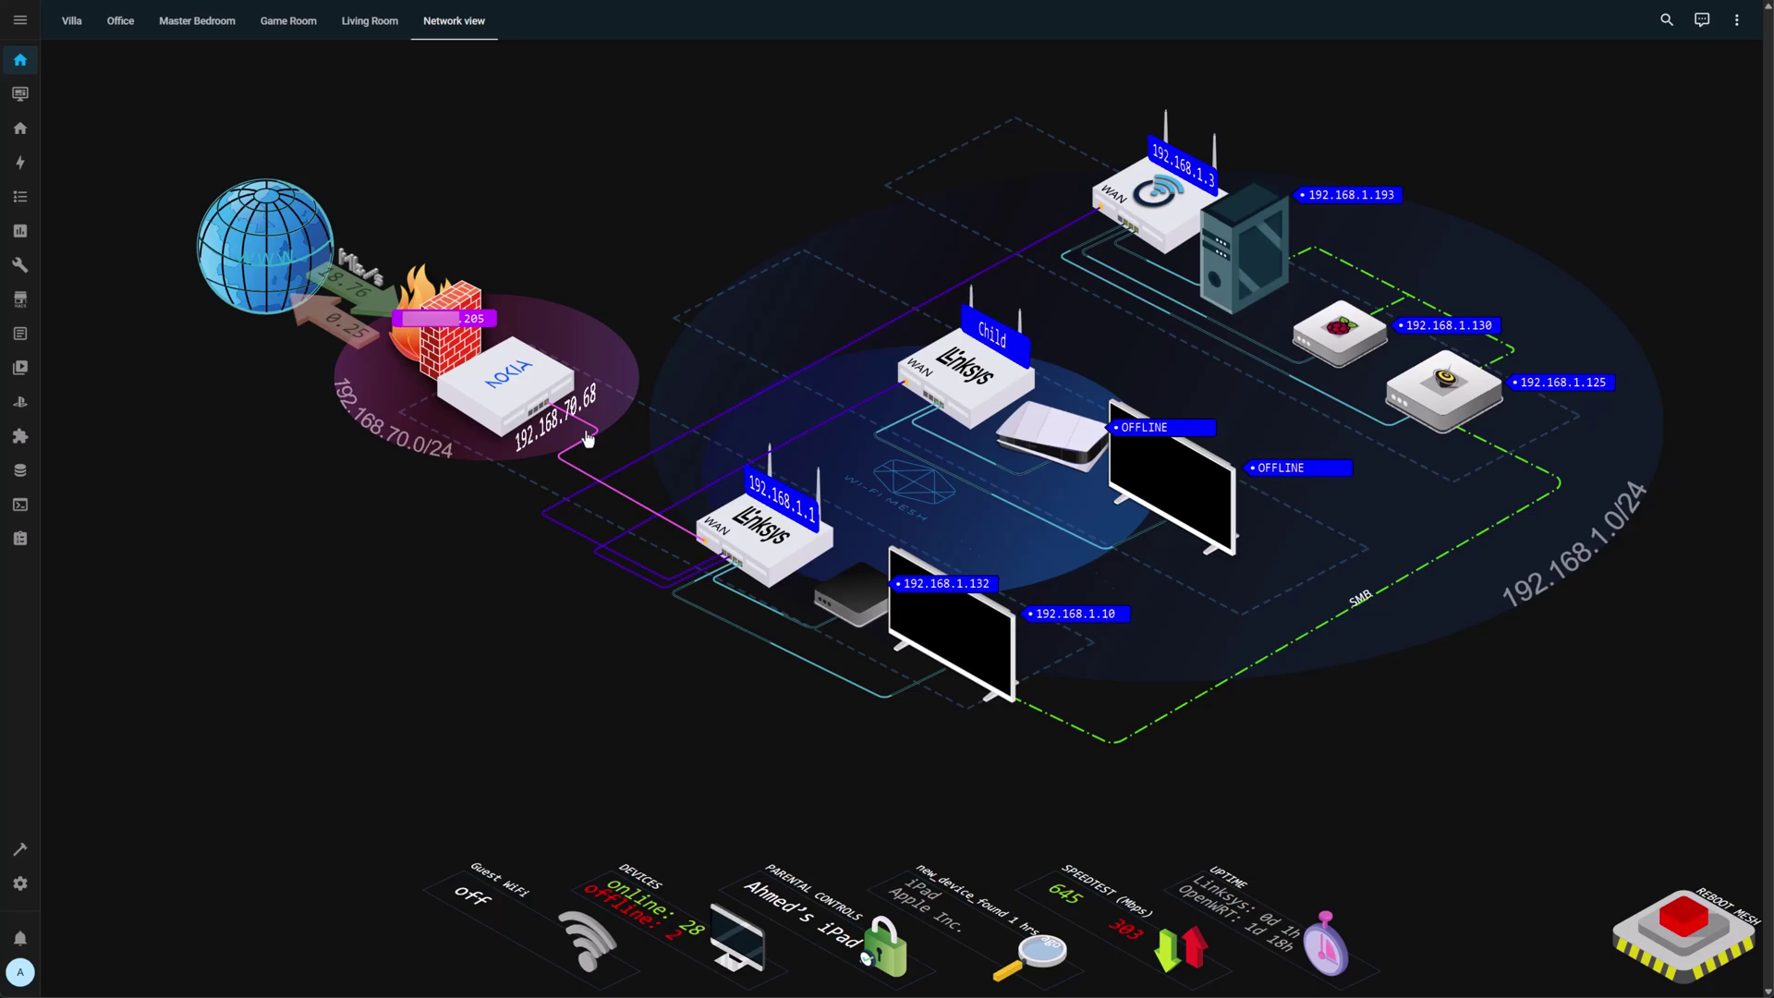
click(784, 544)
click(481, 910)
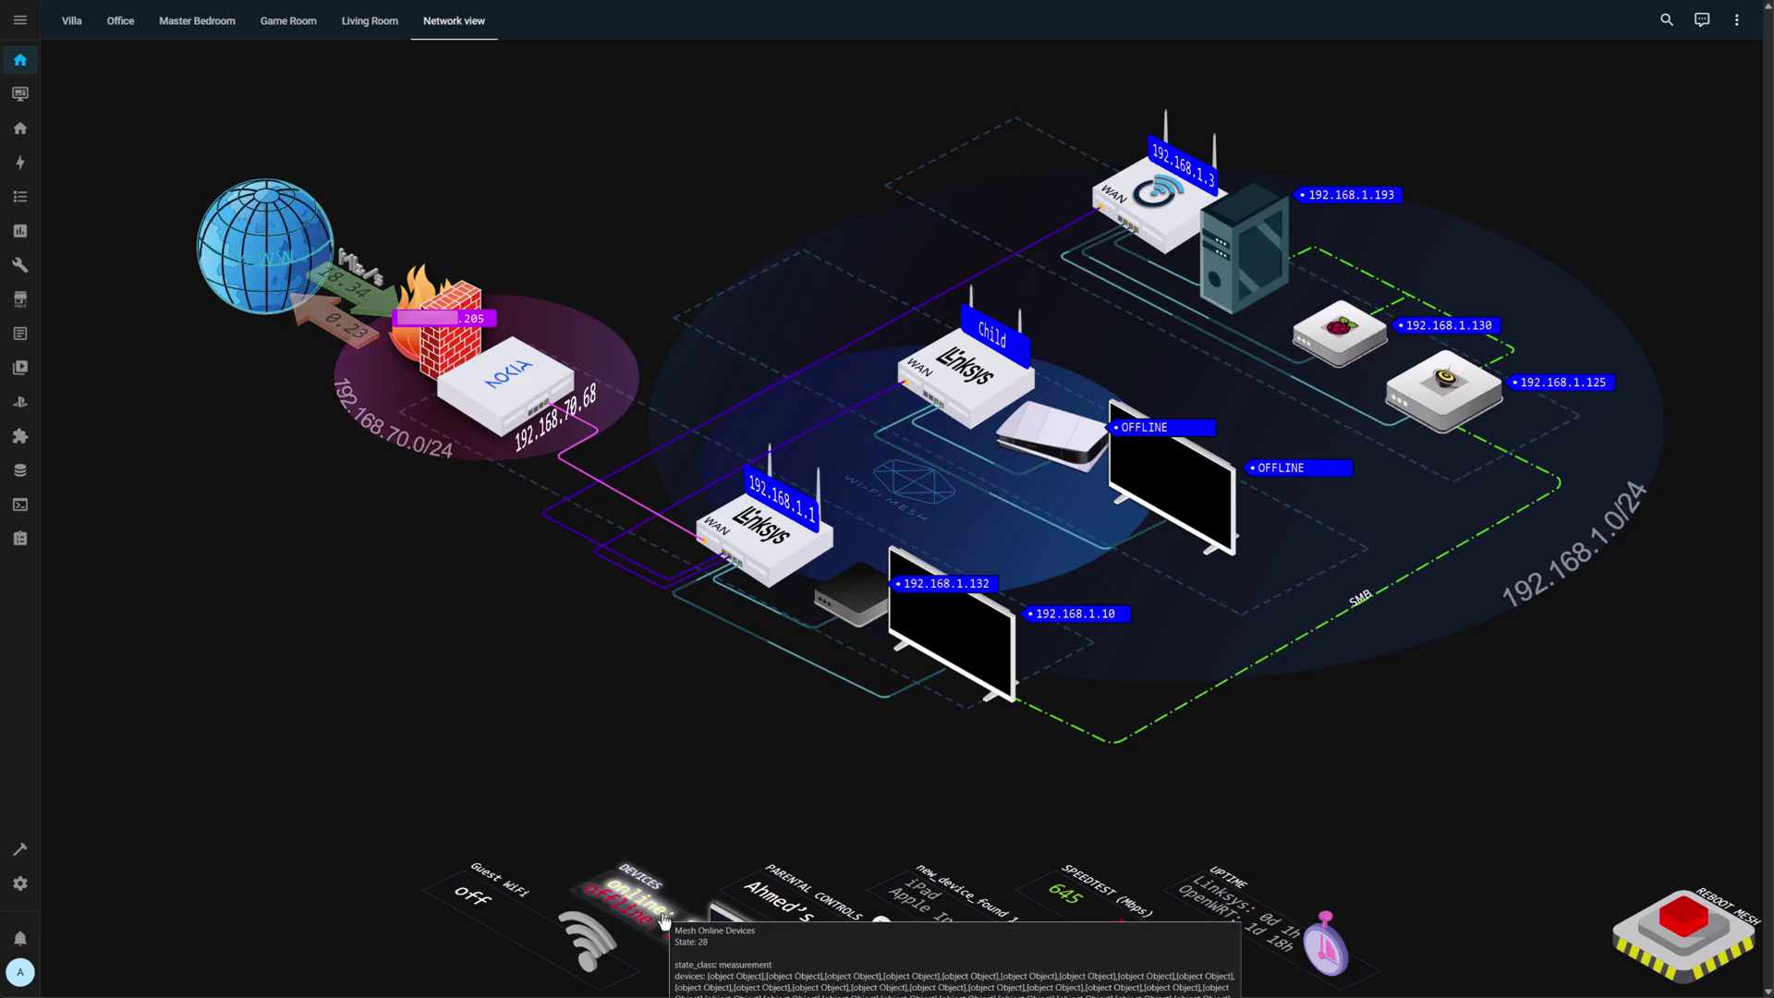
Check the online devices count and its list of connected devices.
click(683, 897)
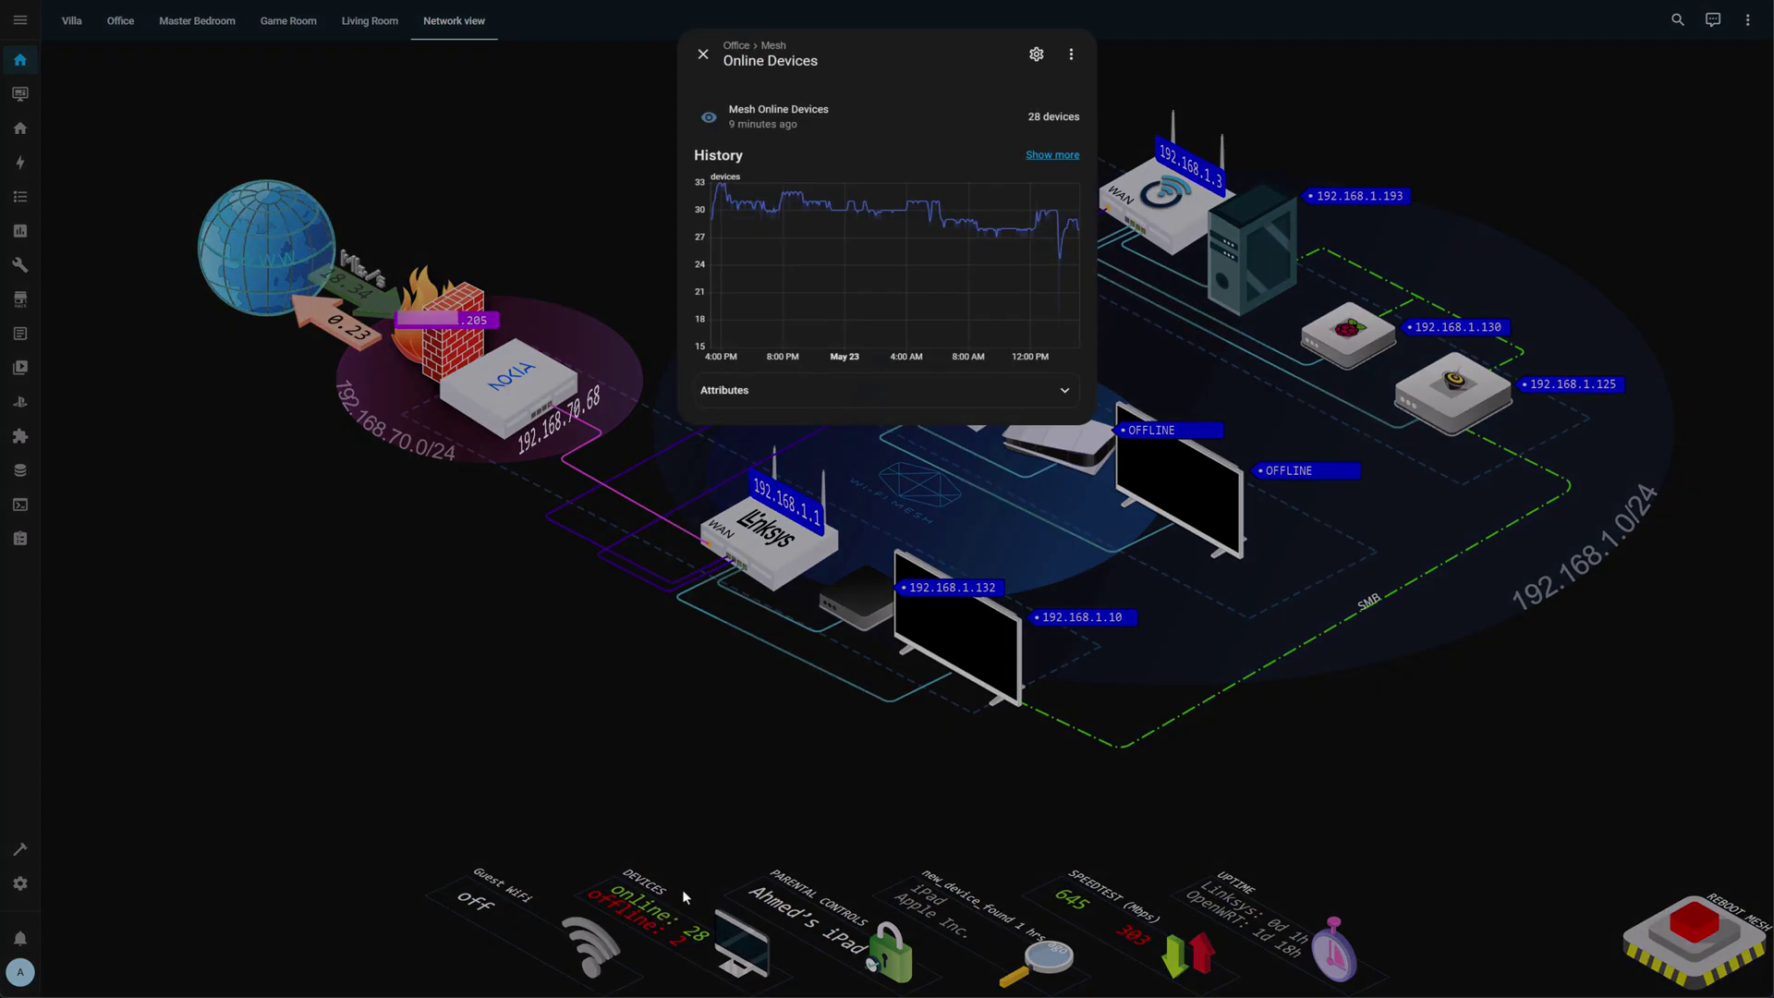
click(968, 395)
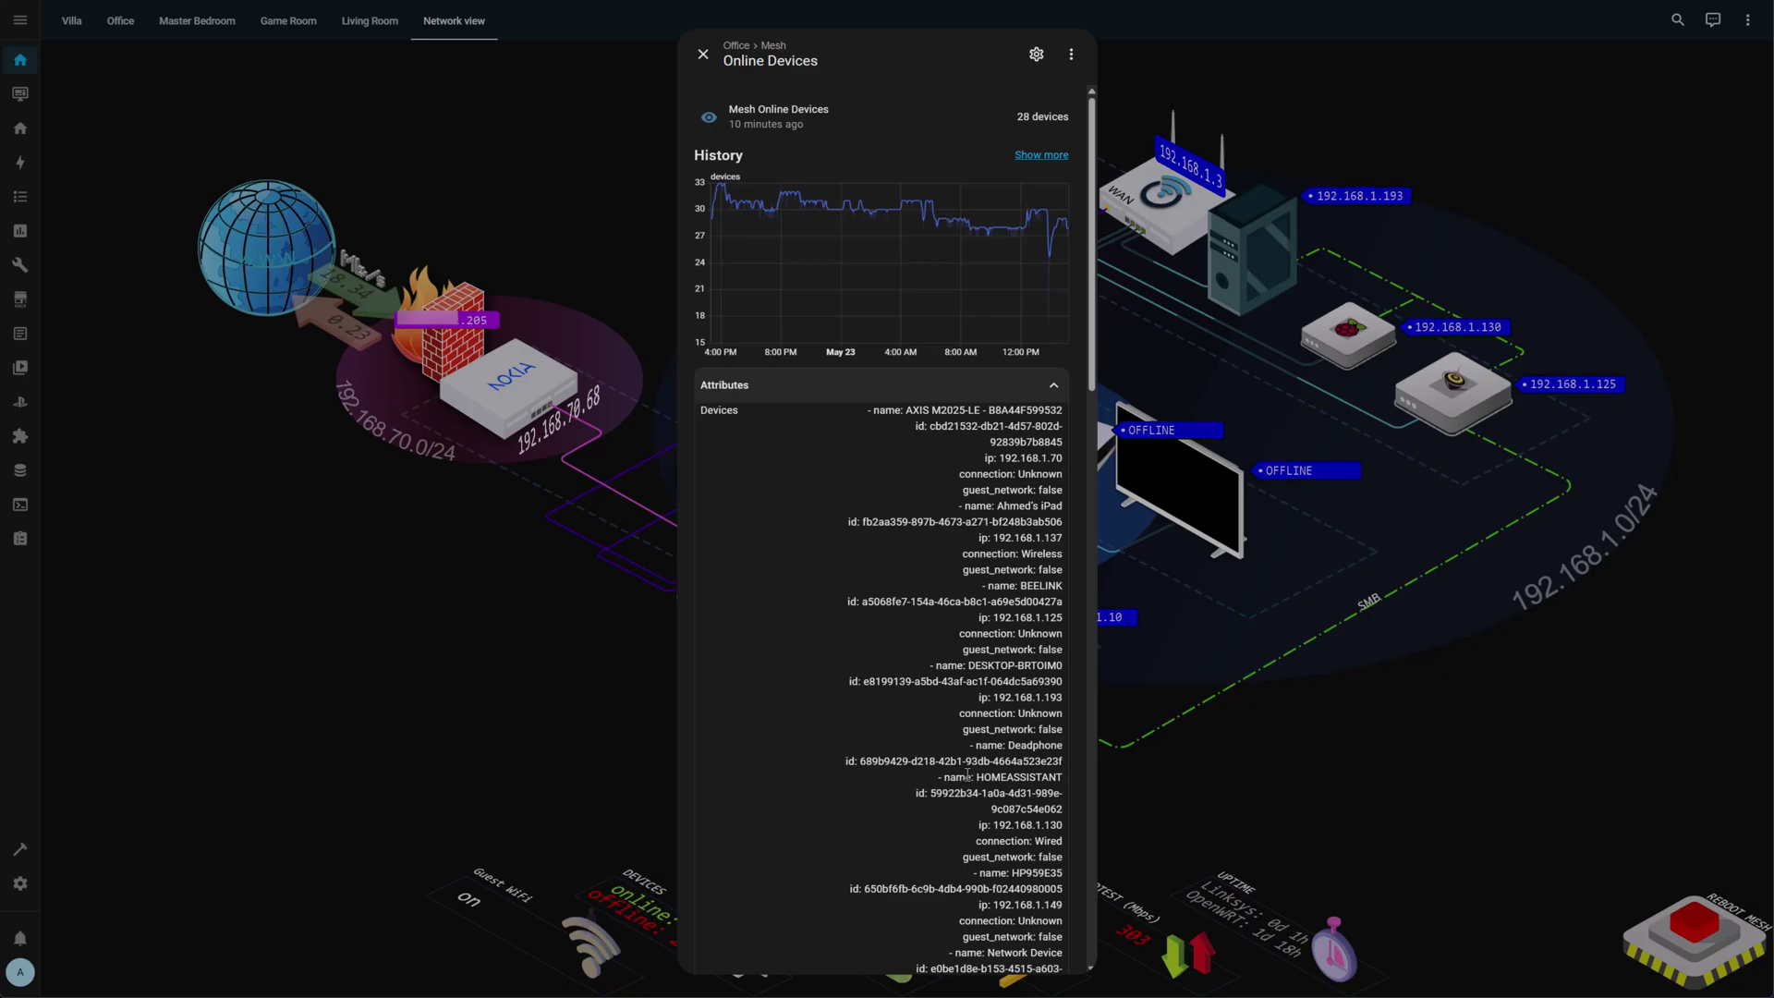
click(703, 53)
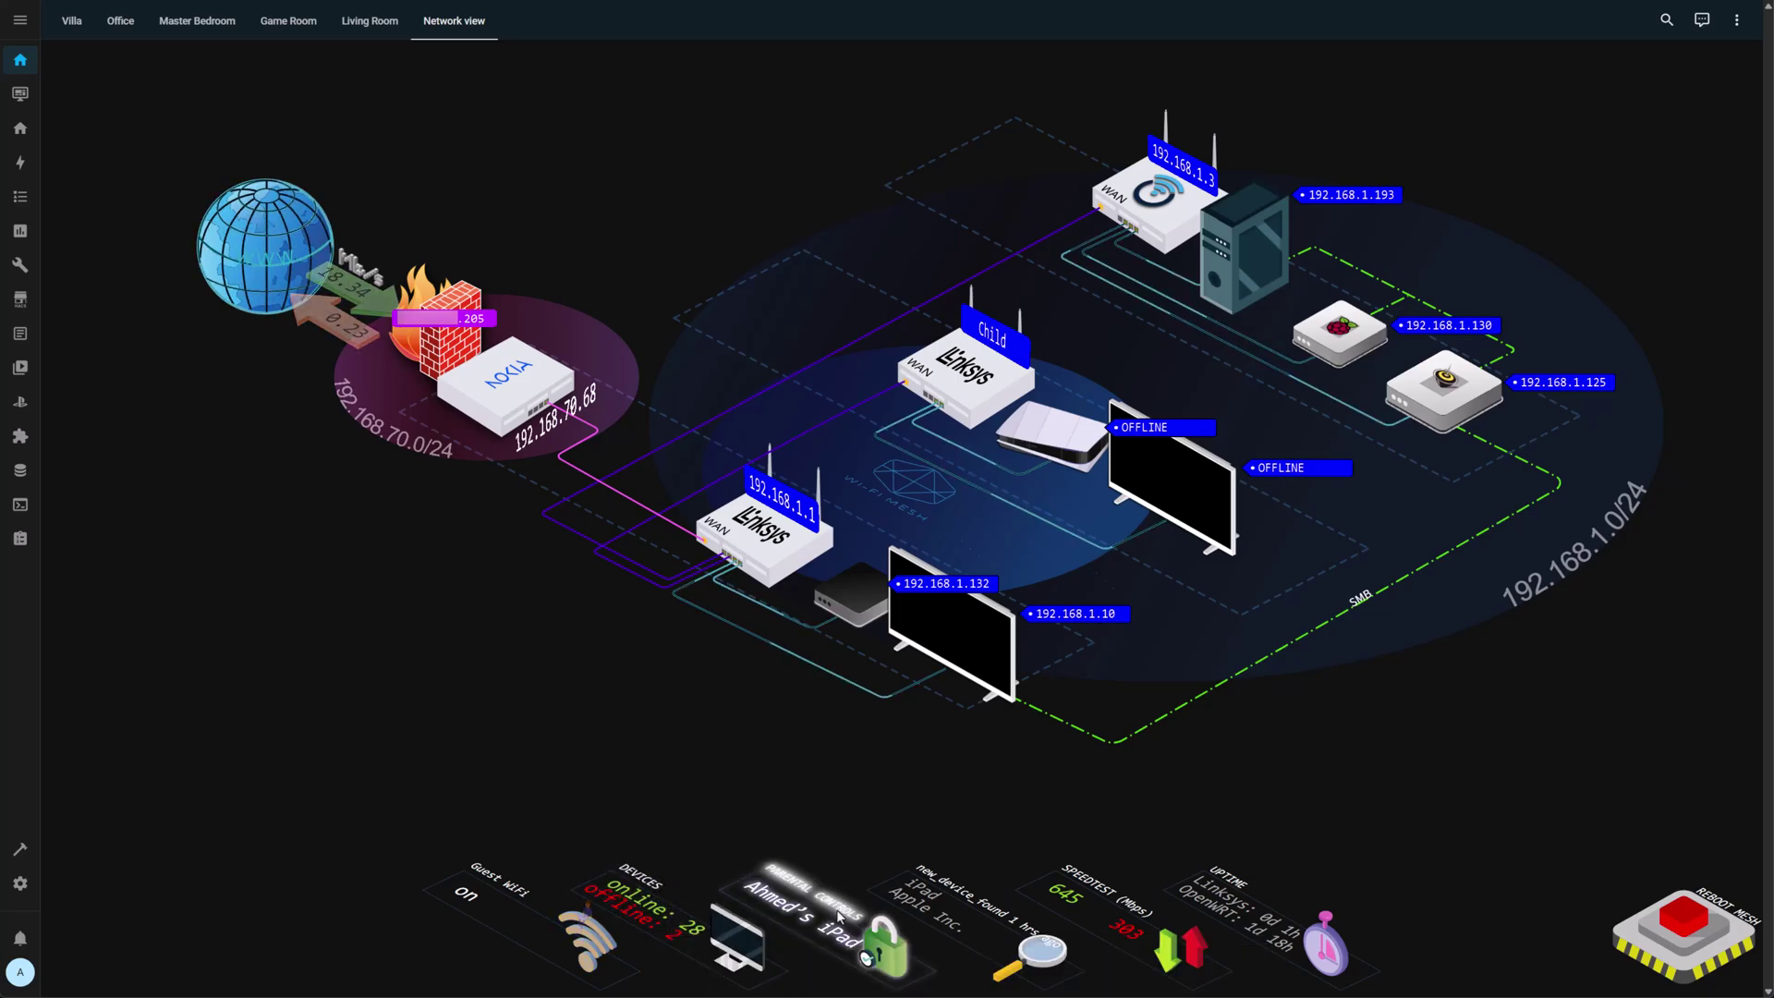
Review the parental control rules and switch parental control off.
click(883, 942)
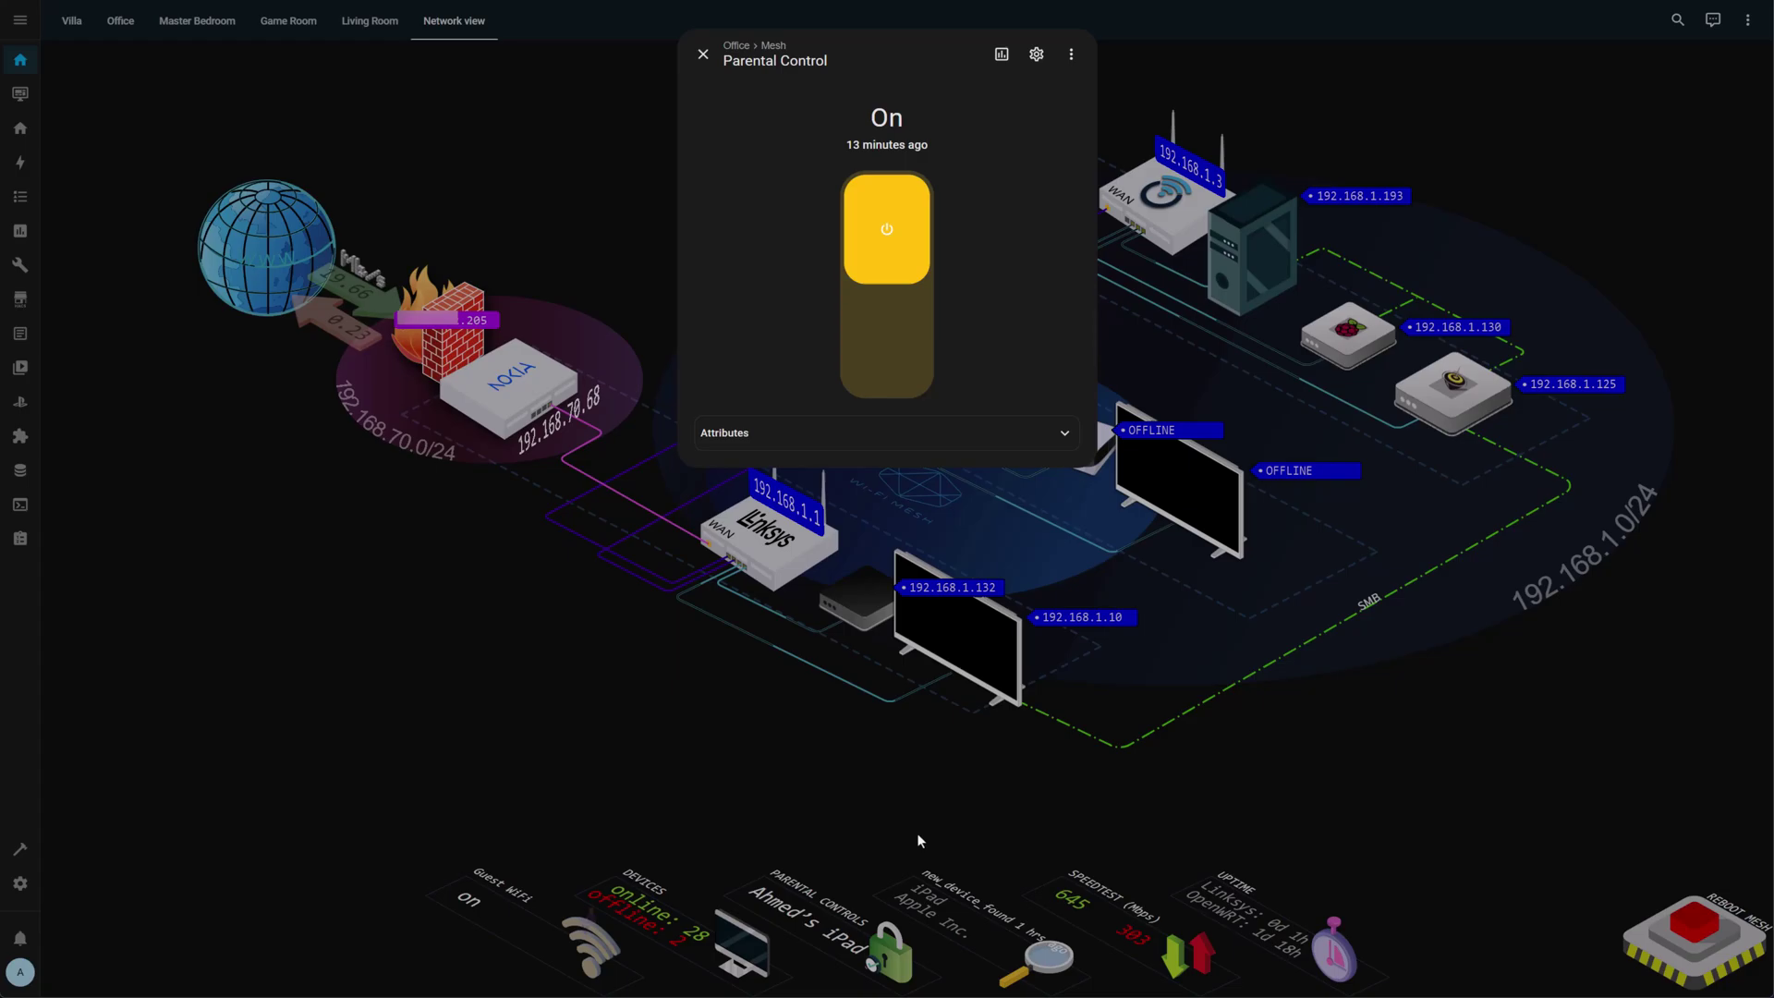
click(941, 442)
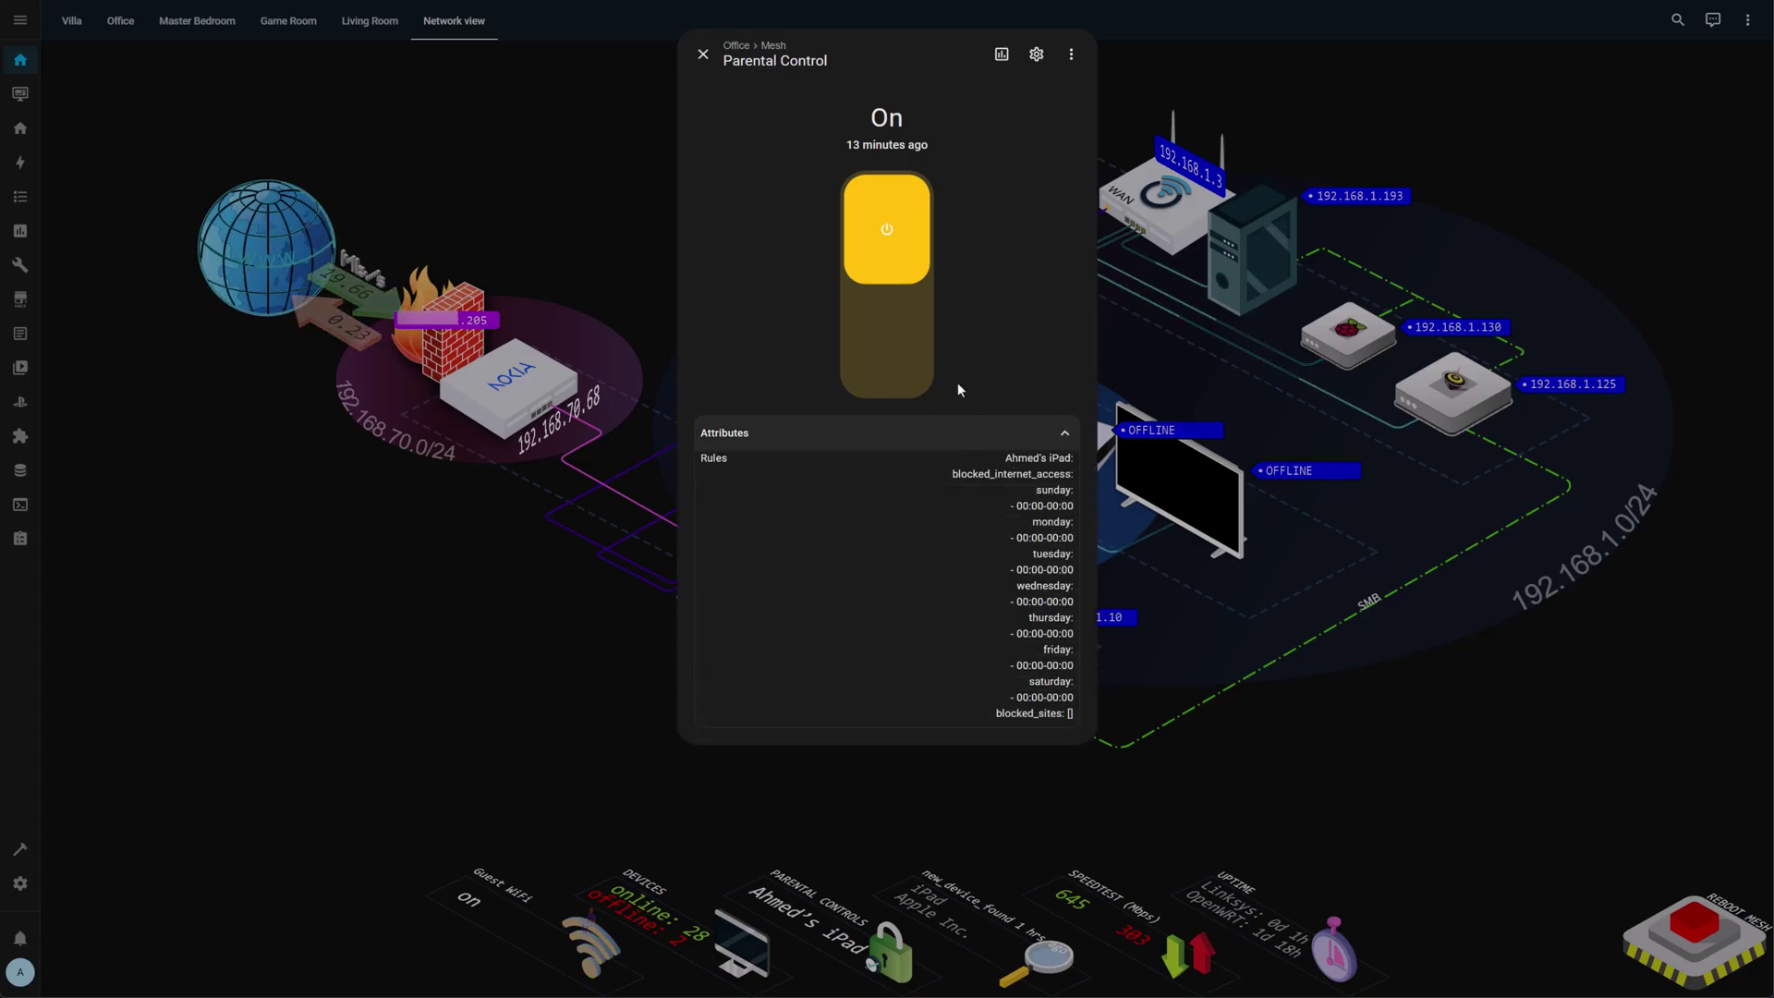
click(910, 336)
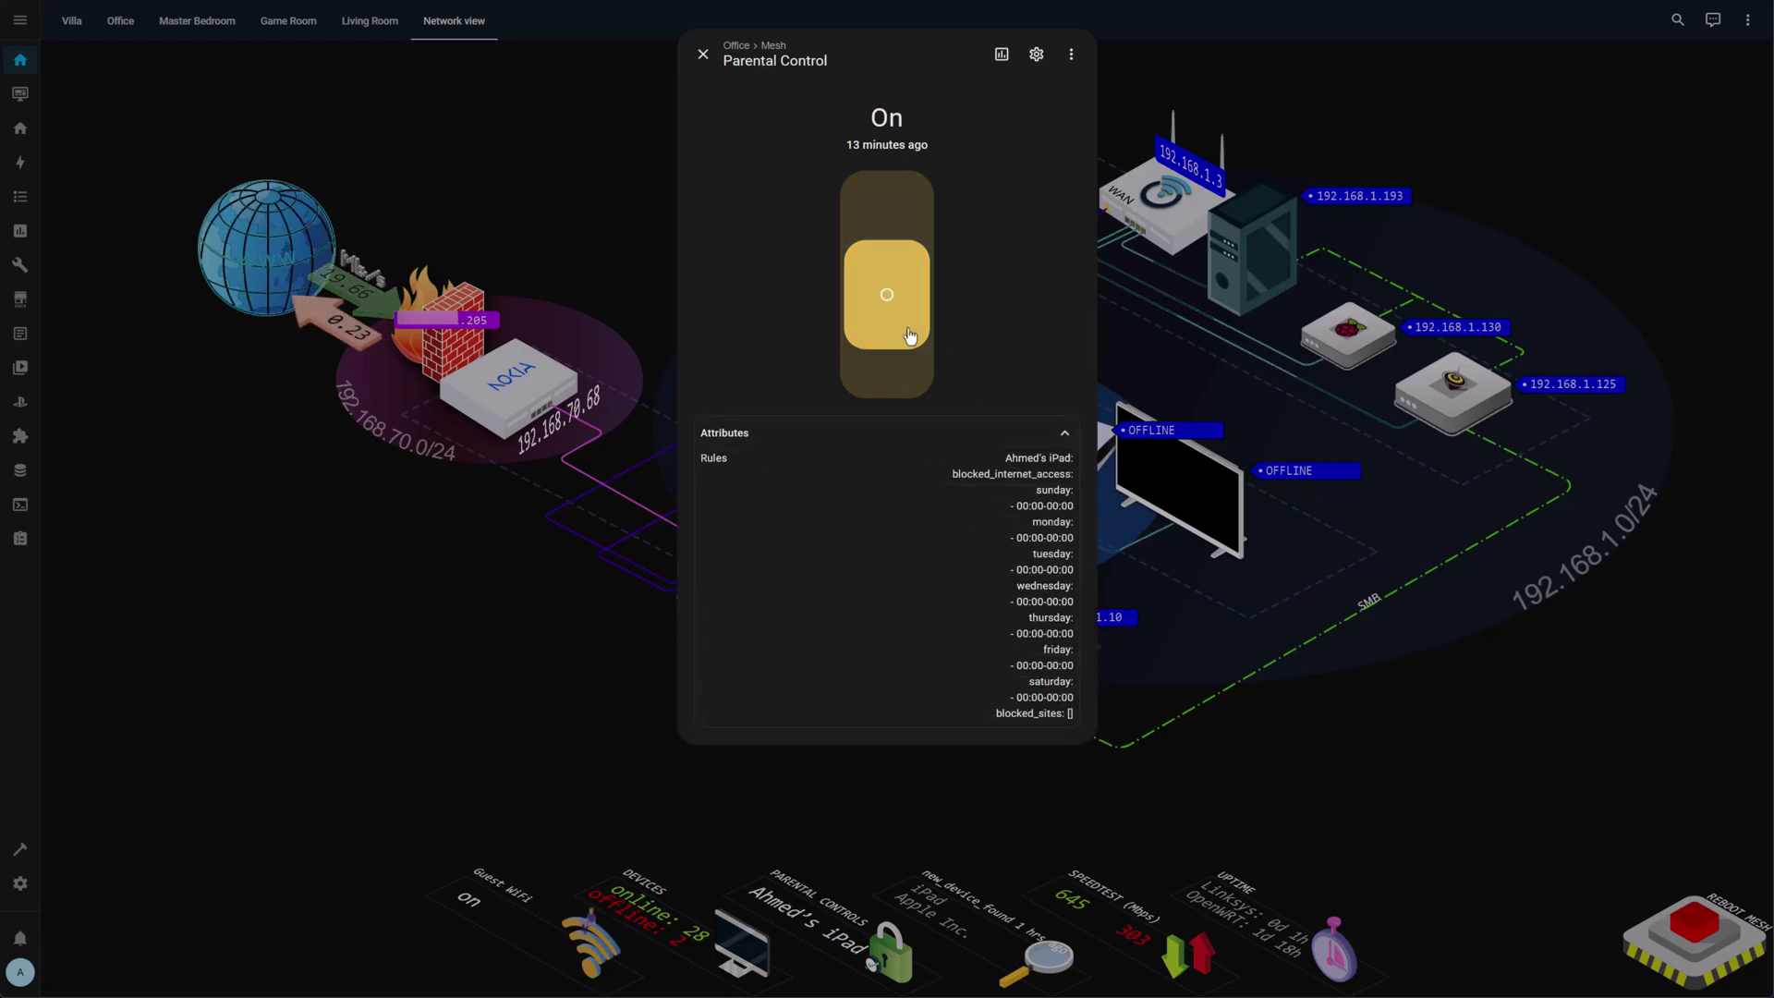
click(704, 56)
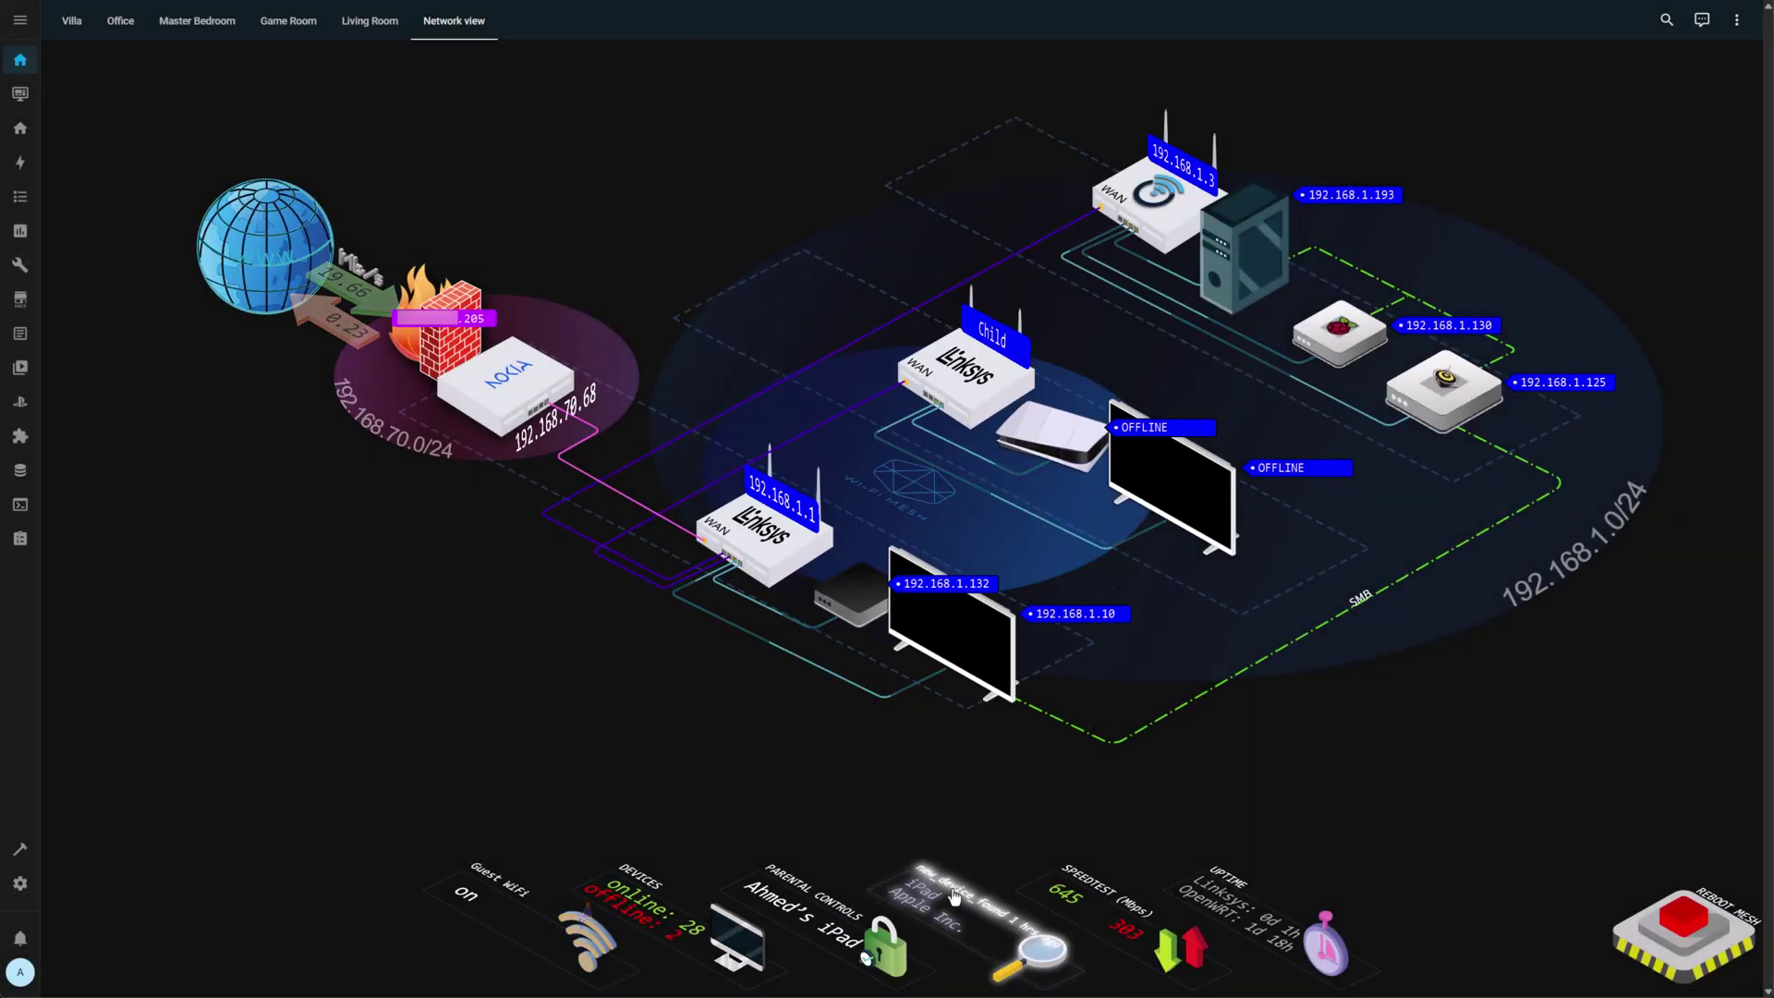
click(1072, 908)
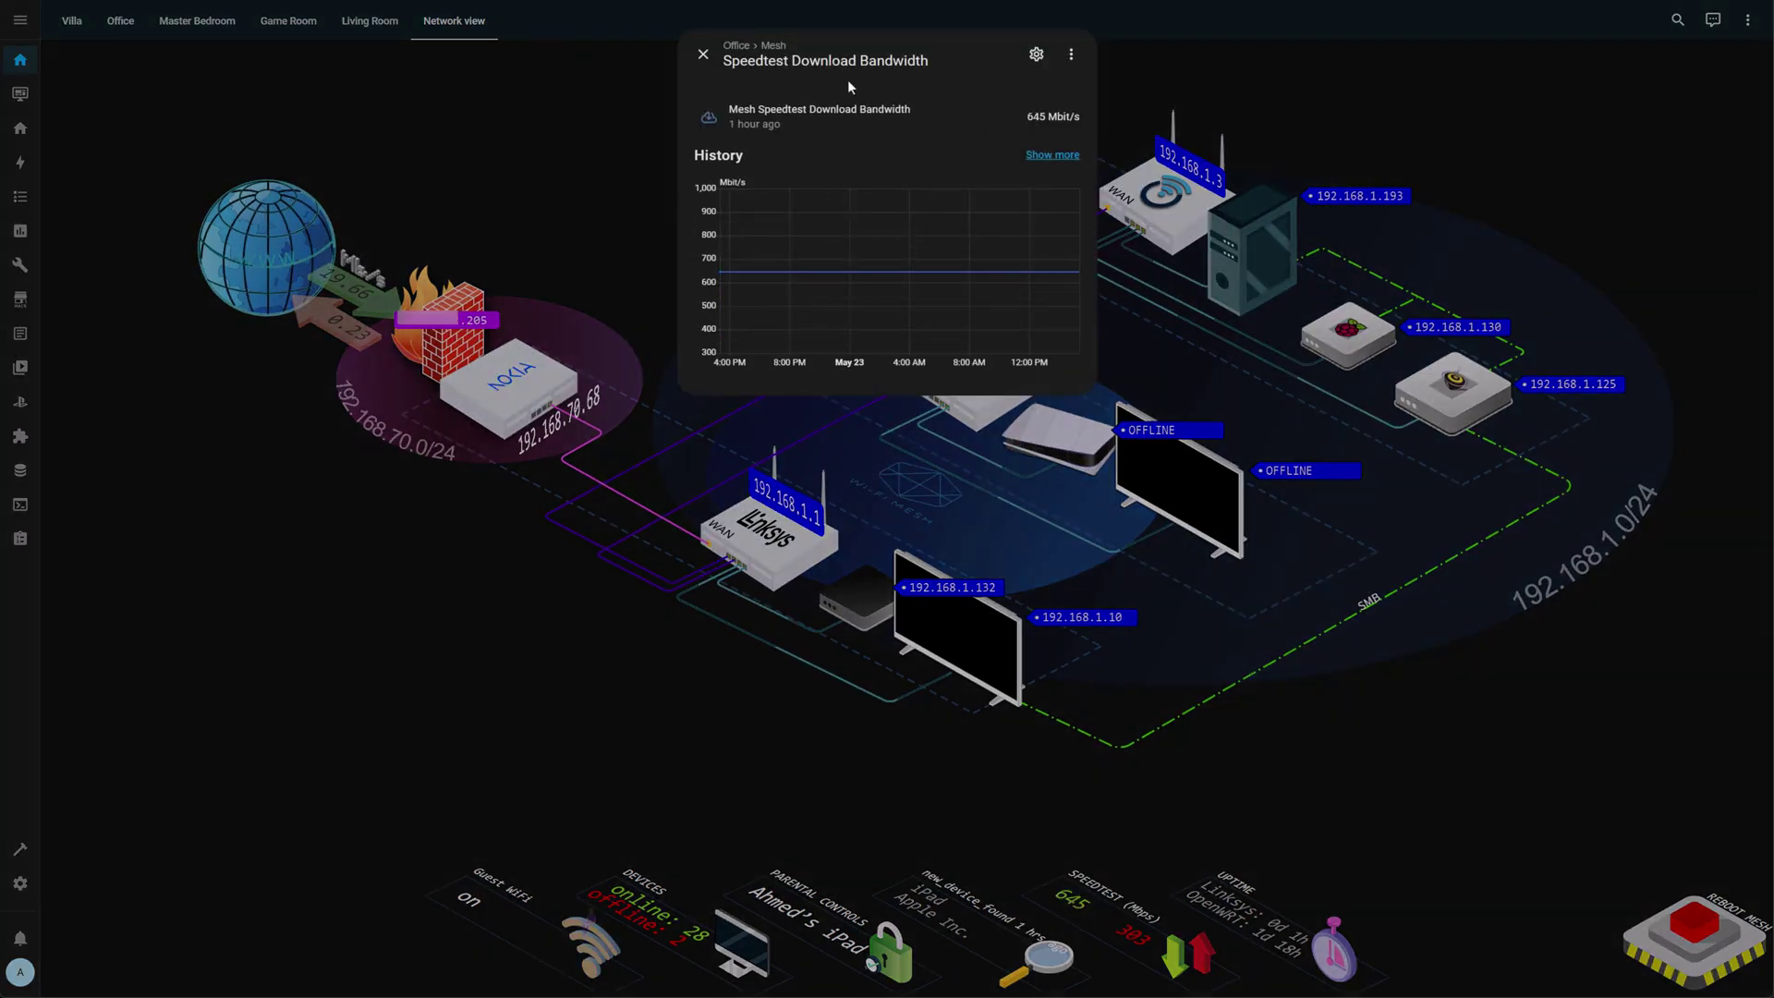
click(703, 56)
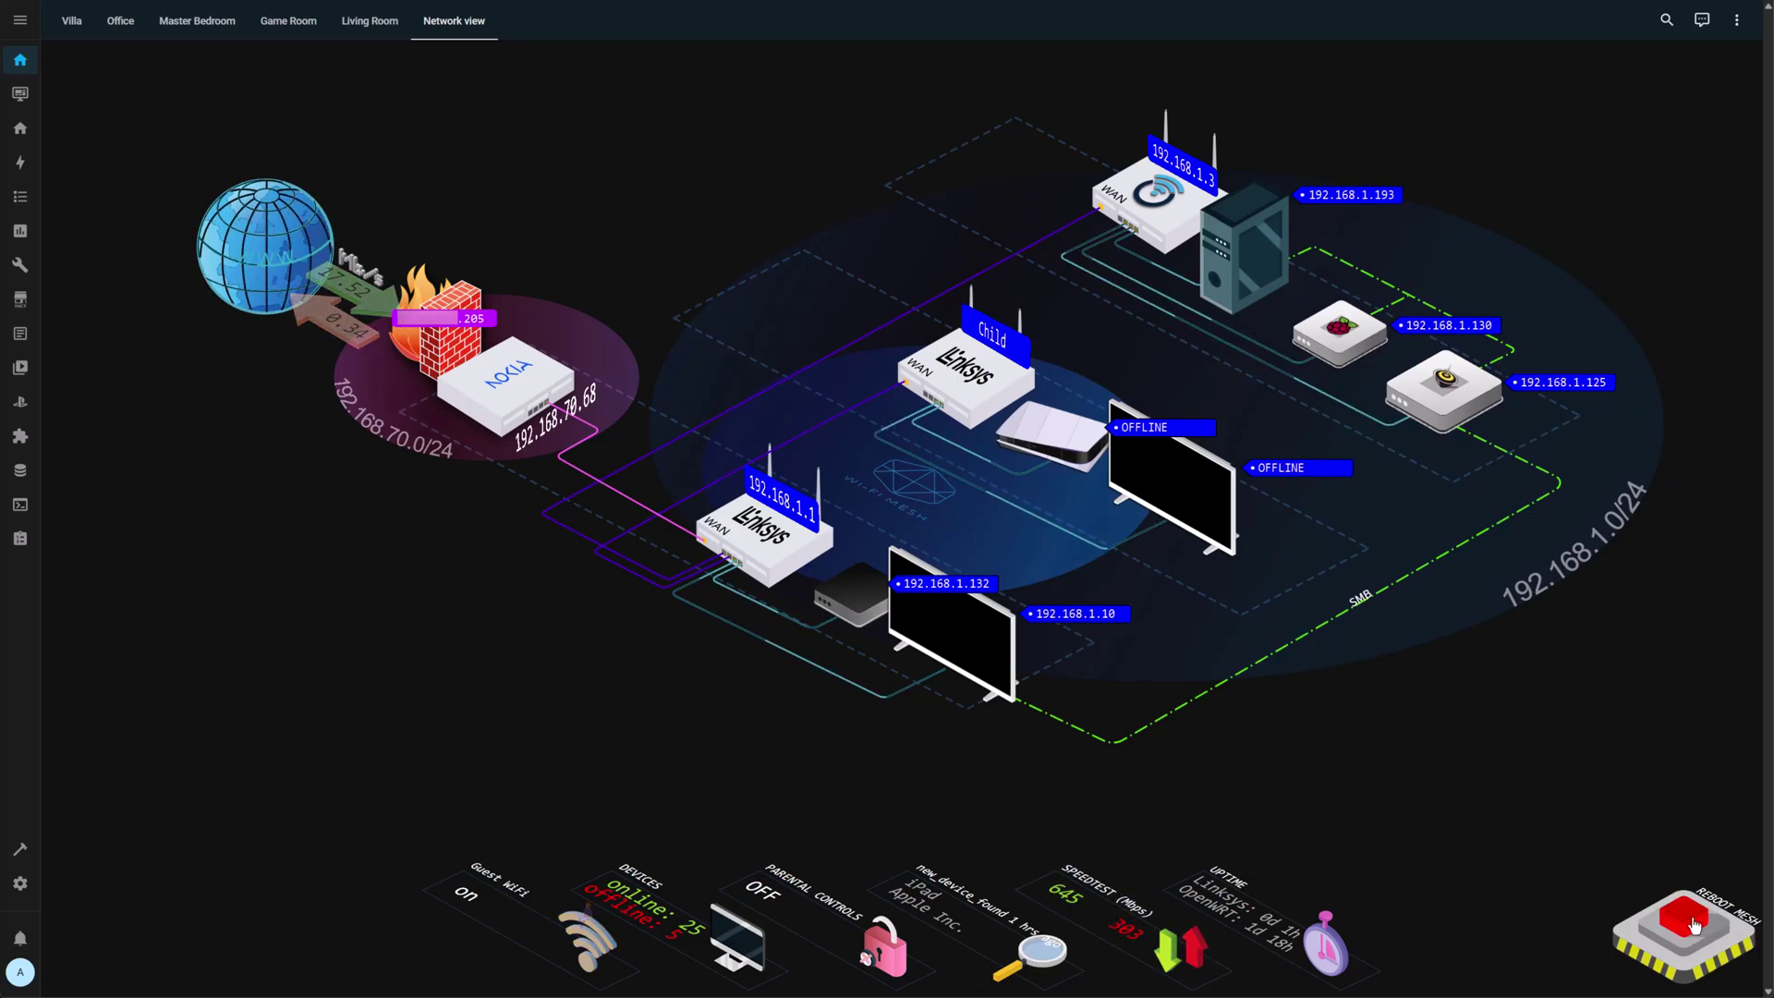
click(1695, 925)
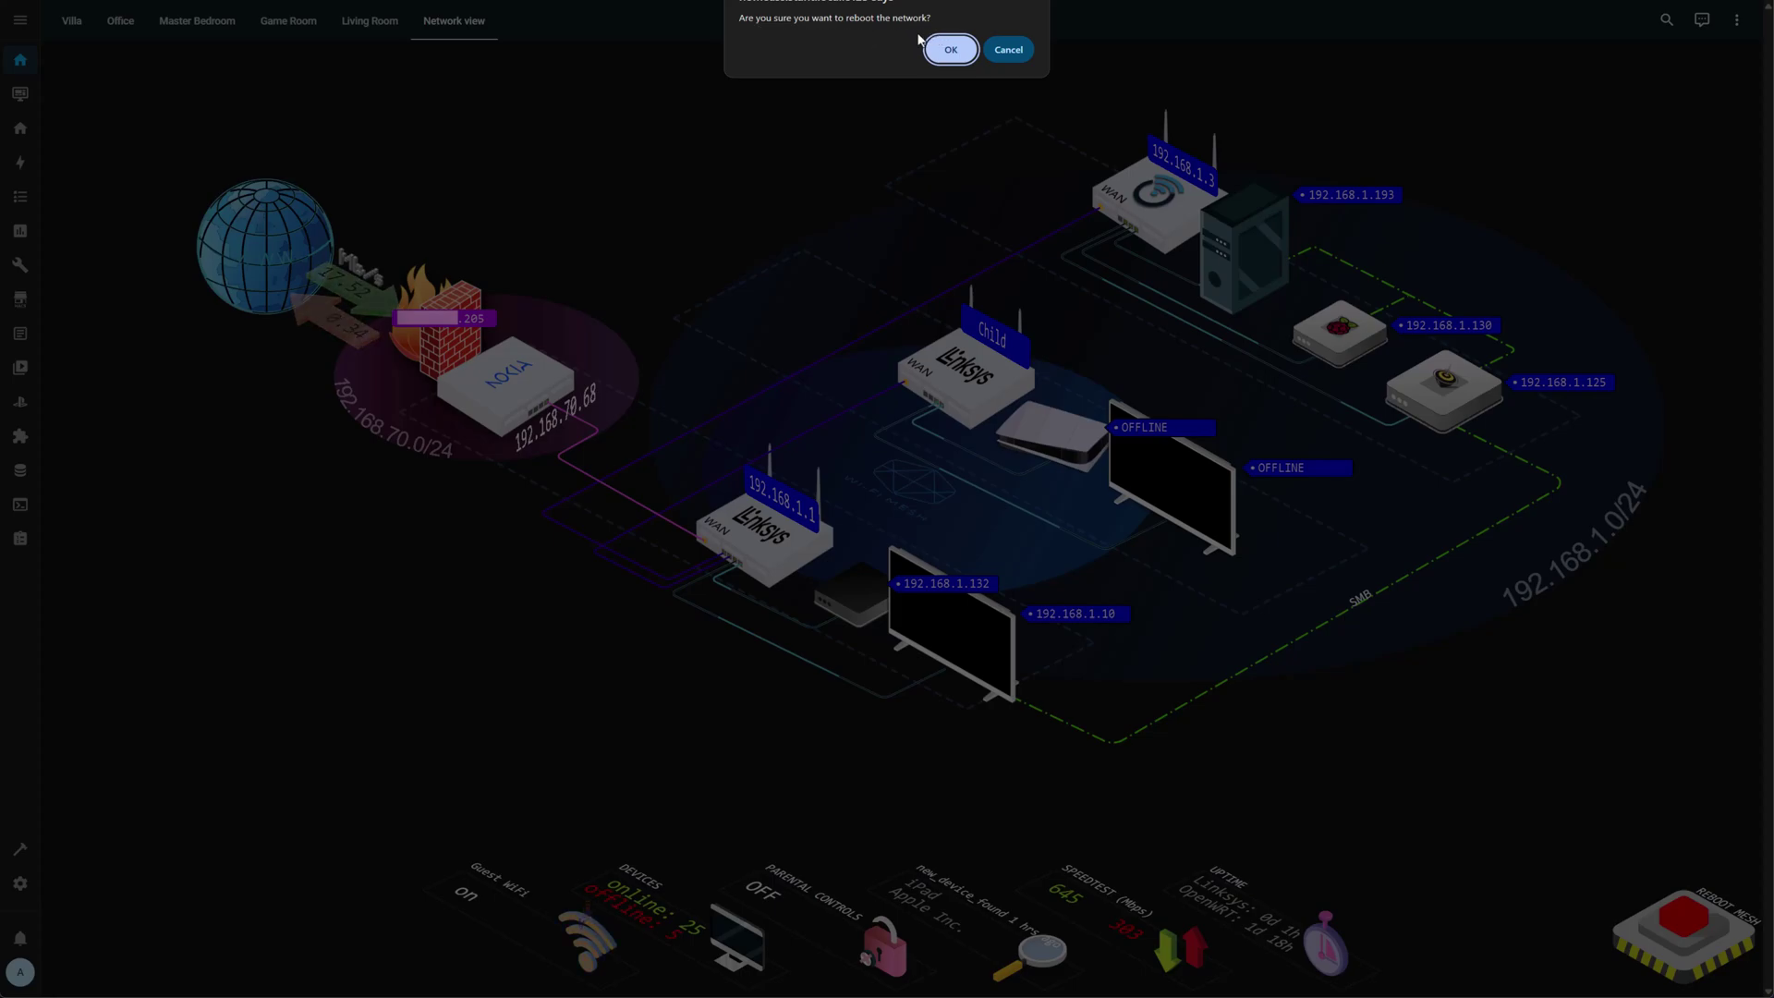
click(1007, 51)
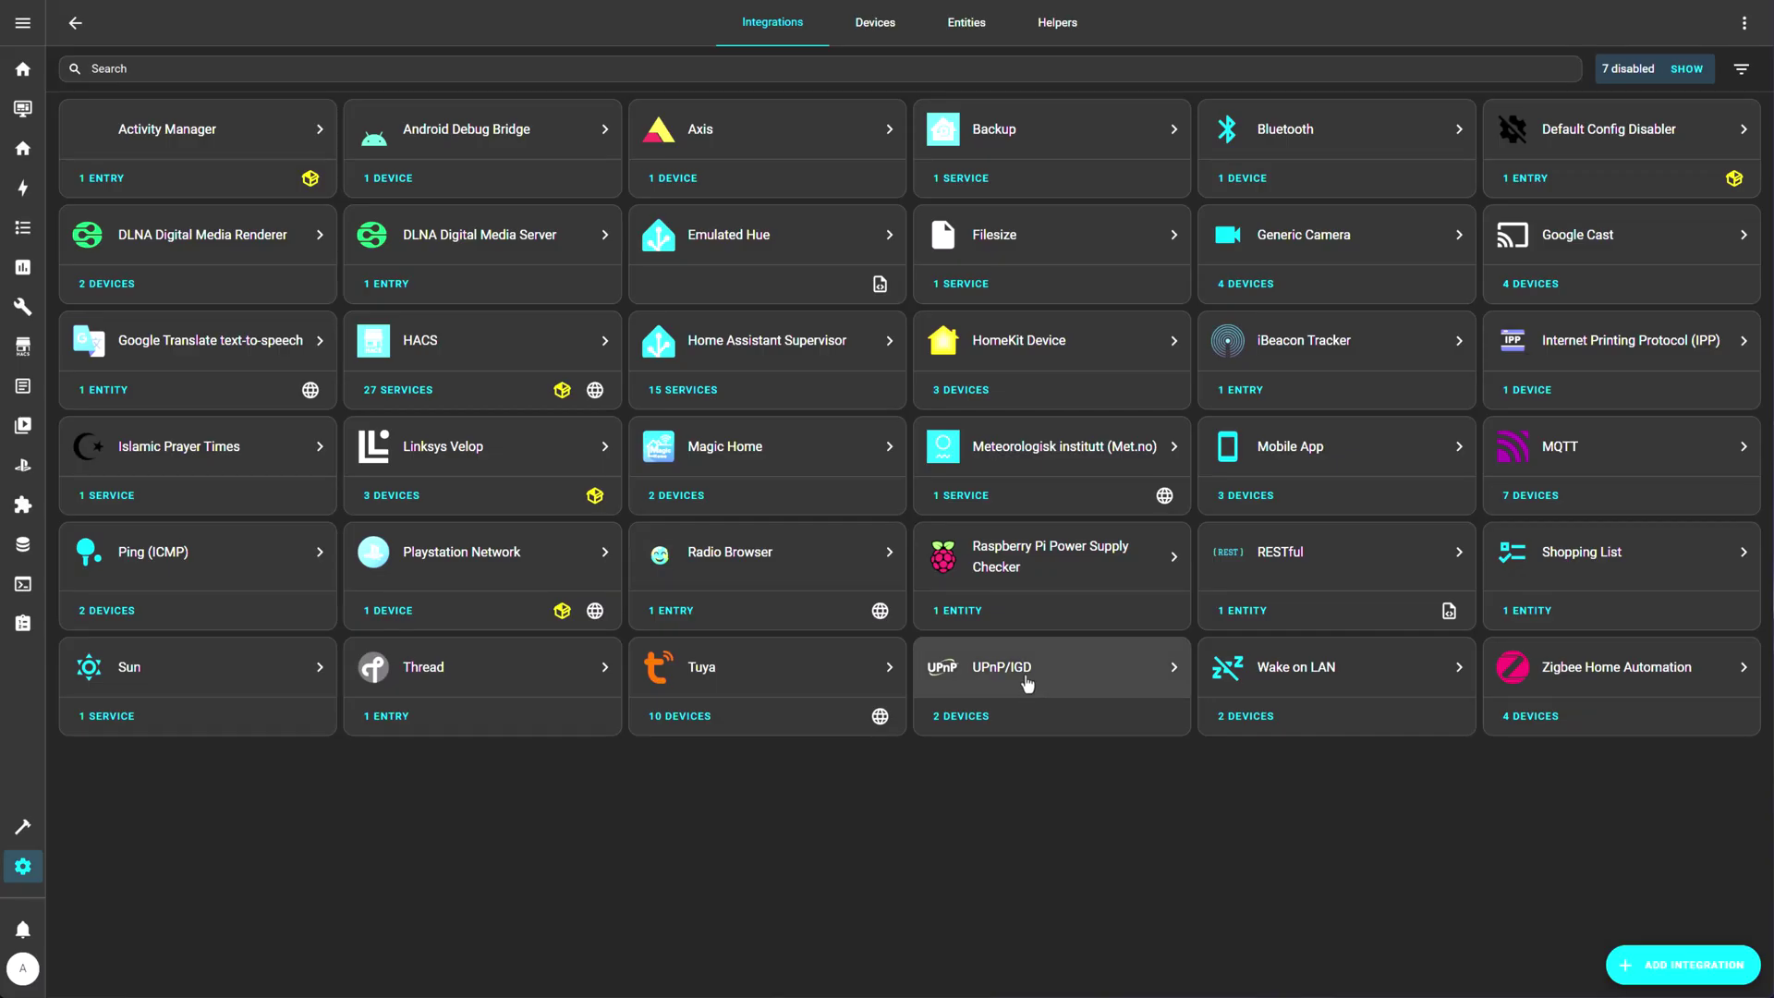
Open the UPnP/IGD integration and check the Linksys17420 and OpenWrt router device pages.
click(1023, 682)
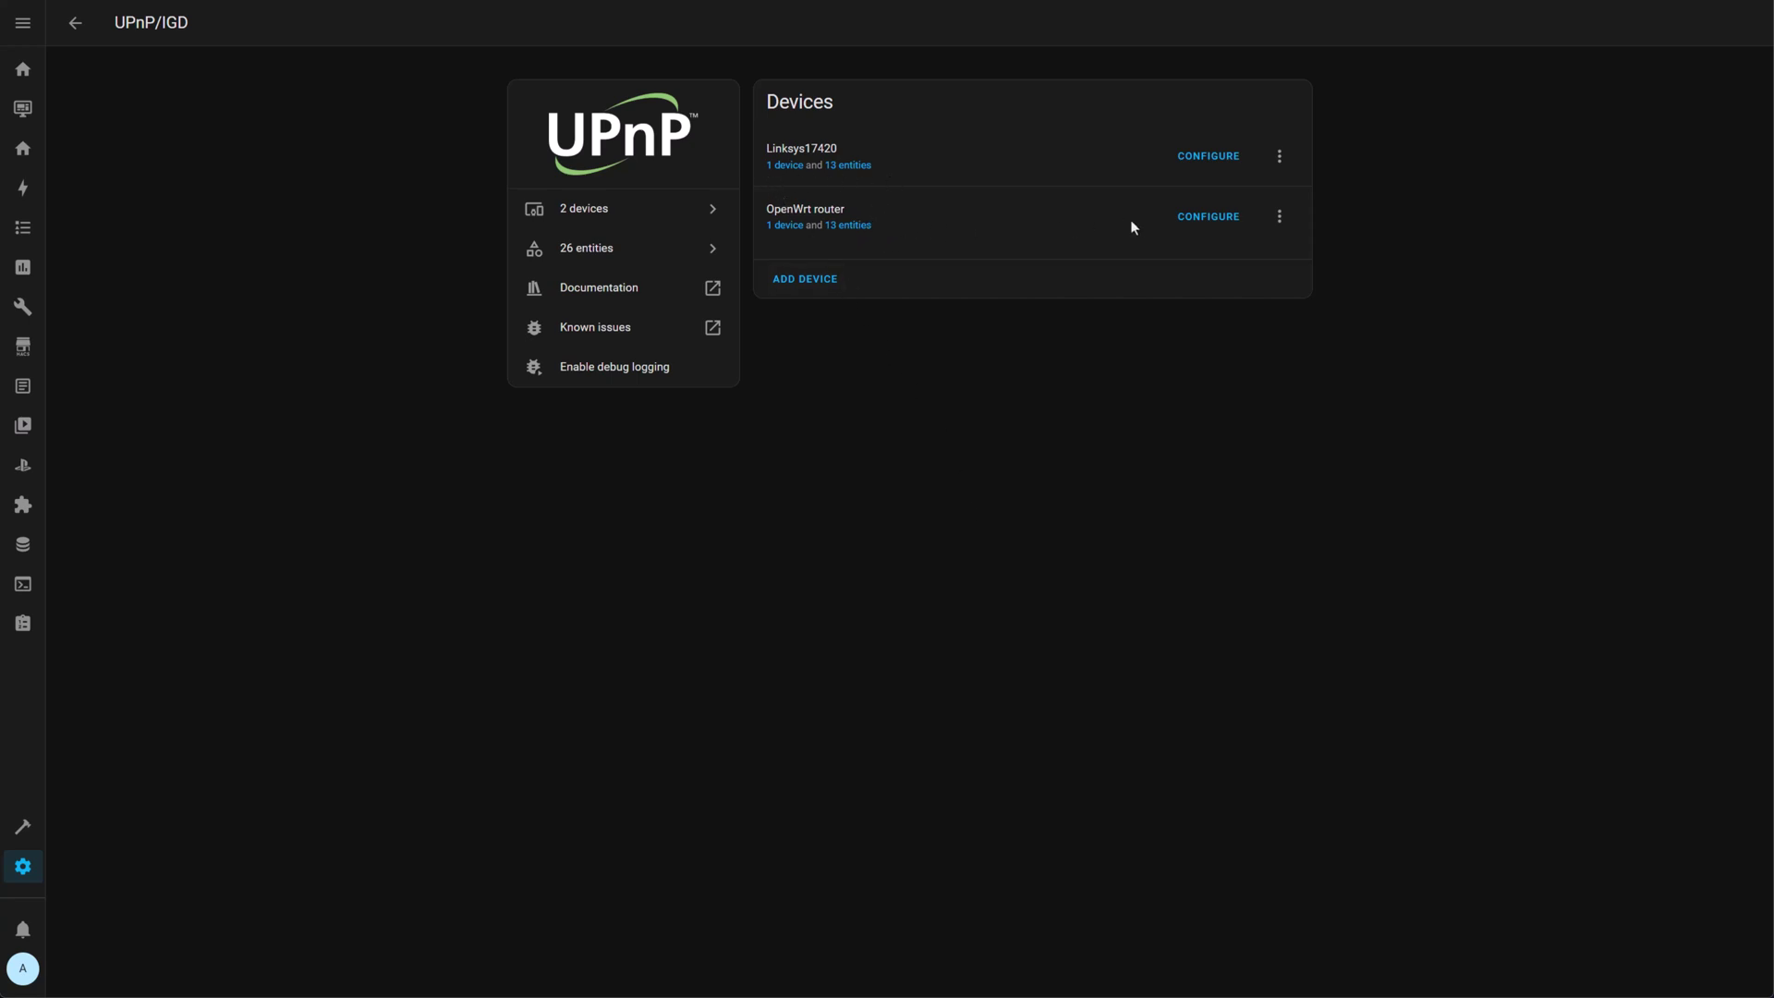
click(1225, 163)
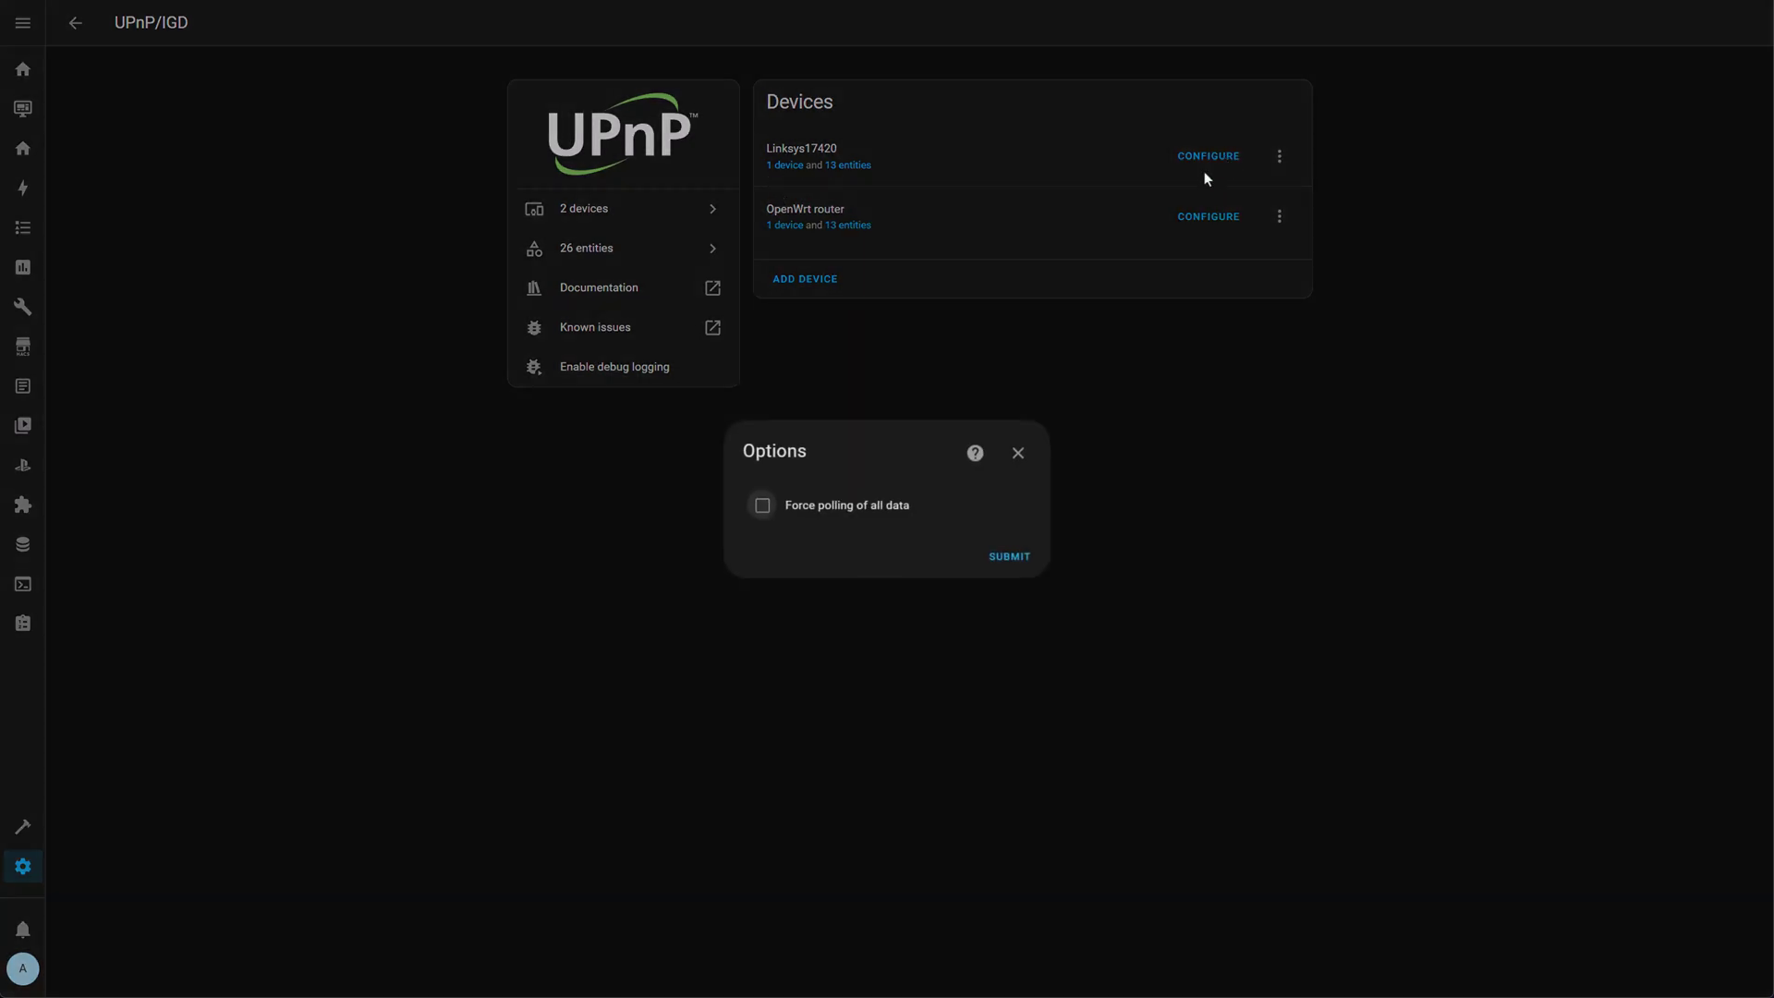
click(1016, 454)
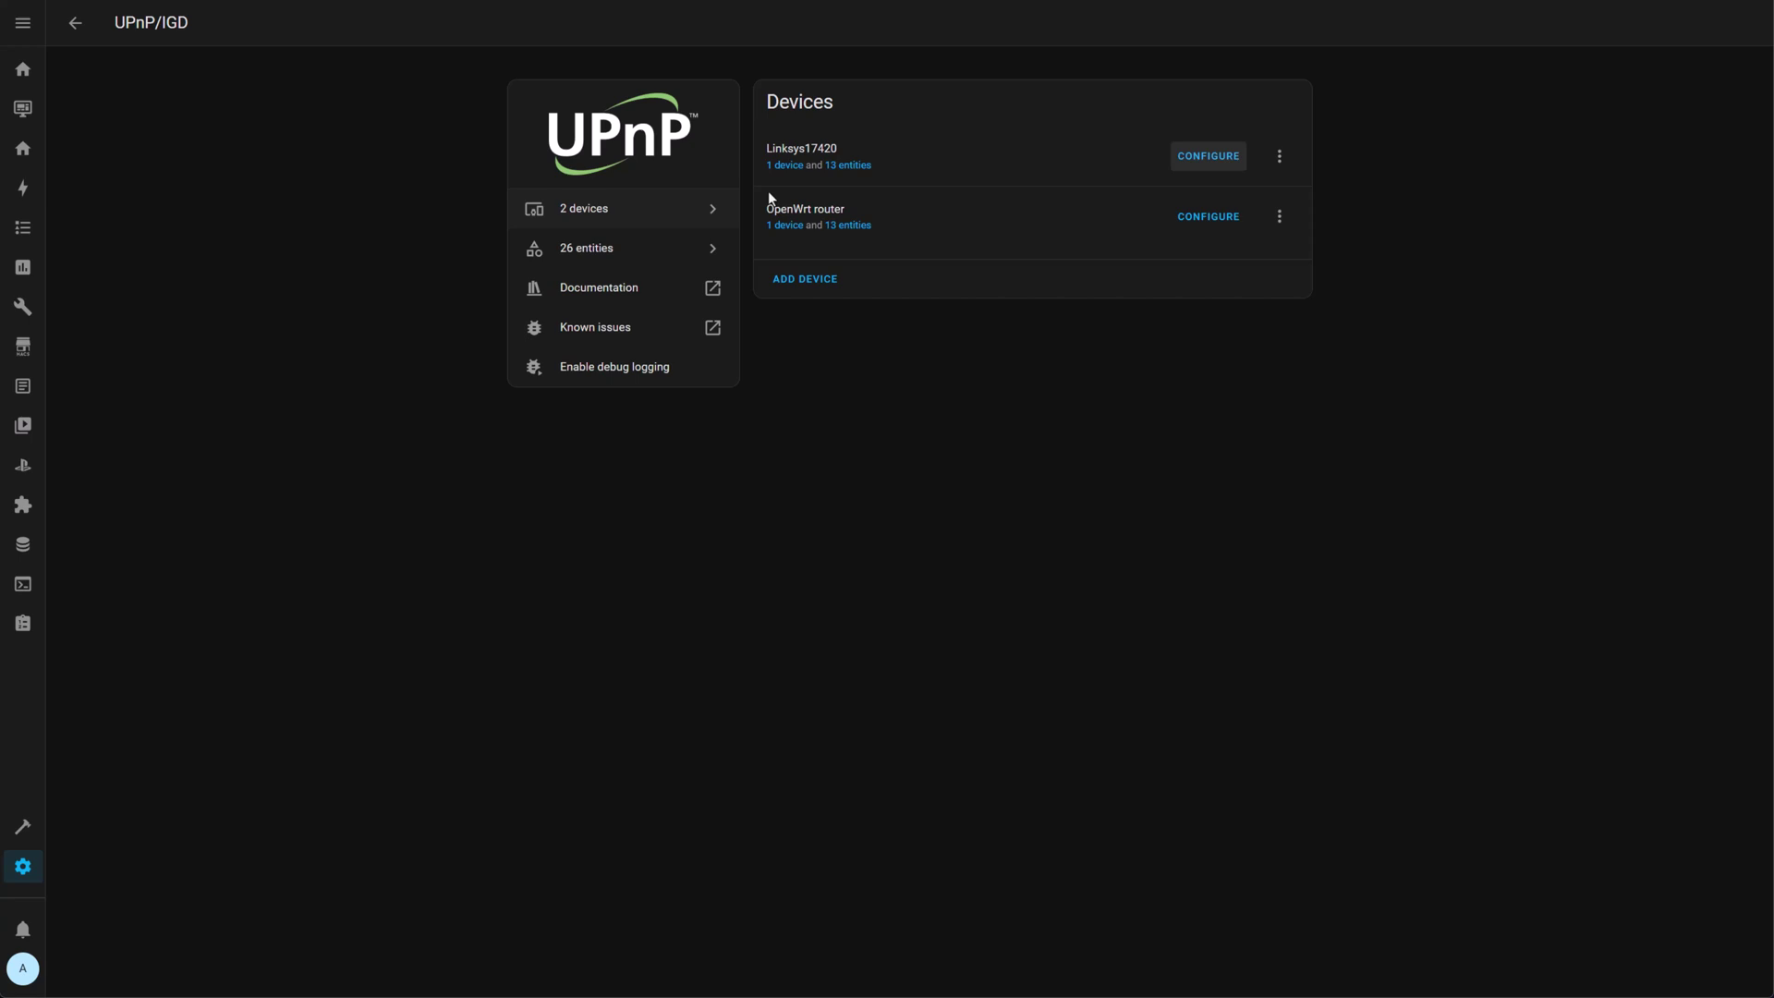
click(790, 166)
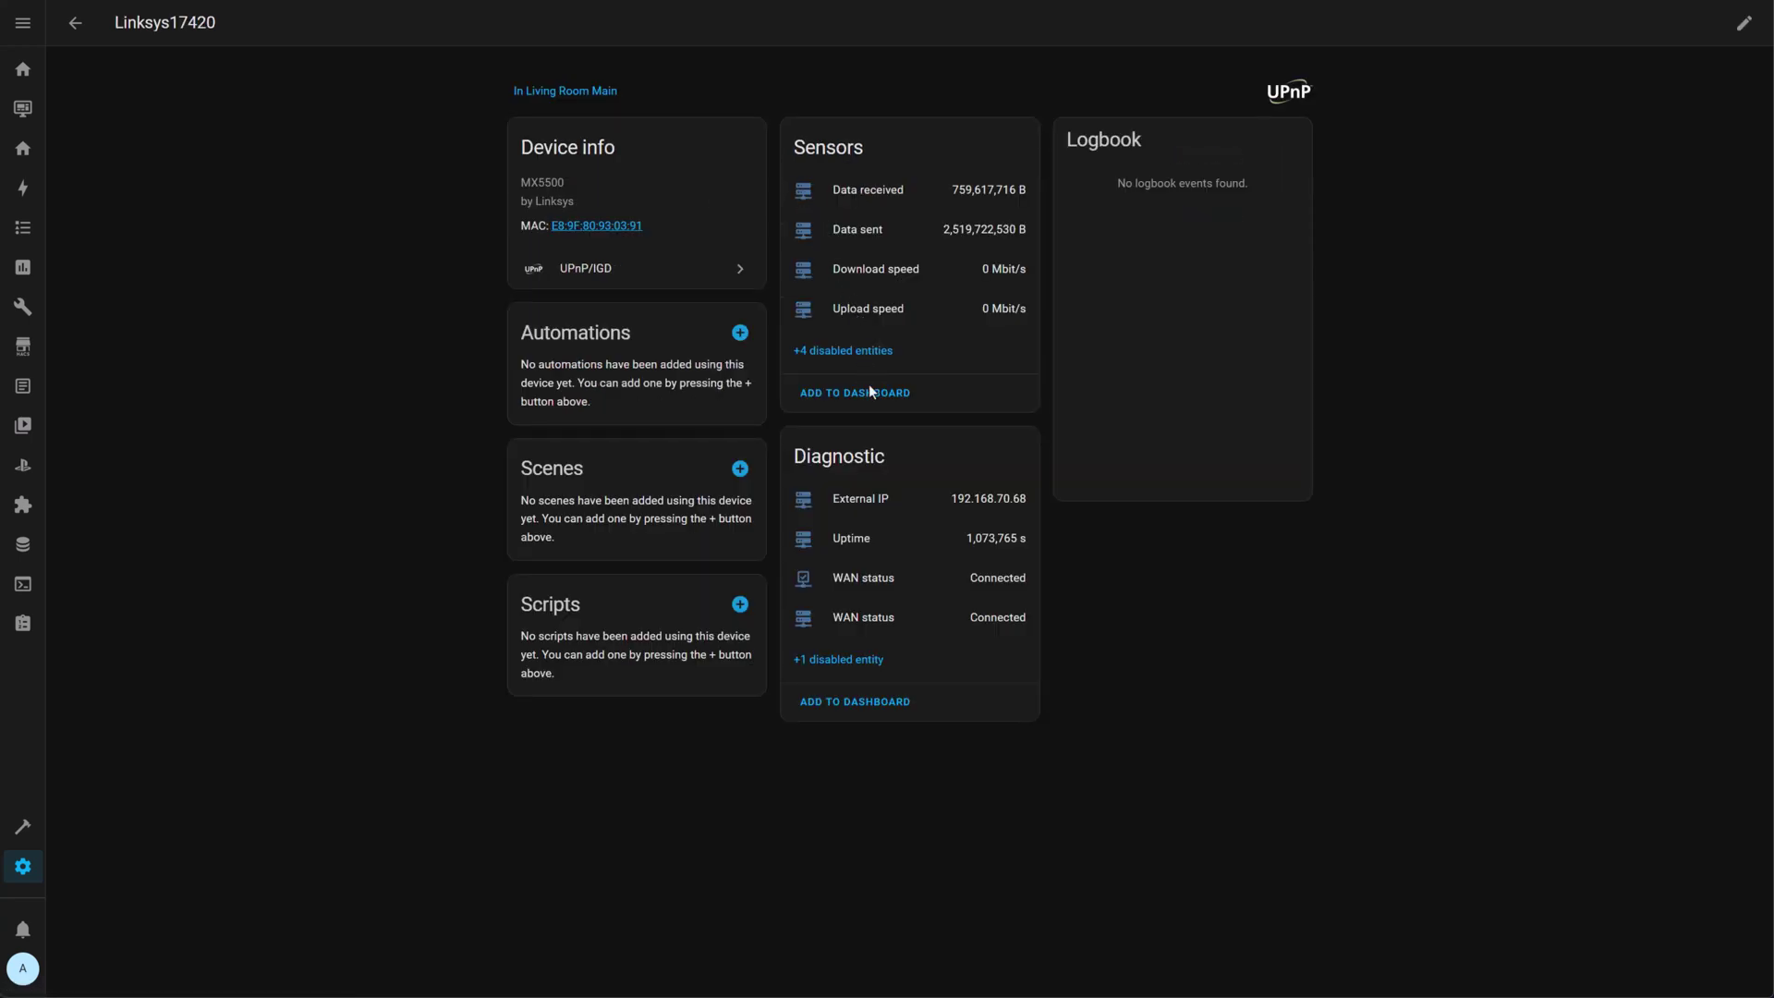
click(76, 24)
click(790, 225)
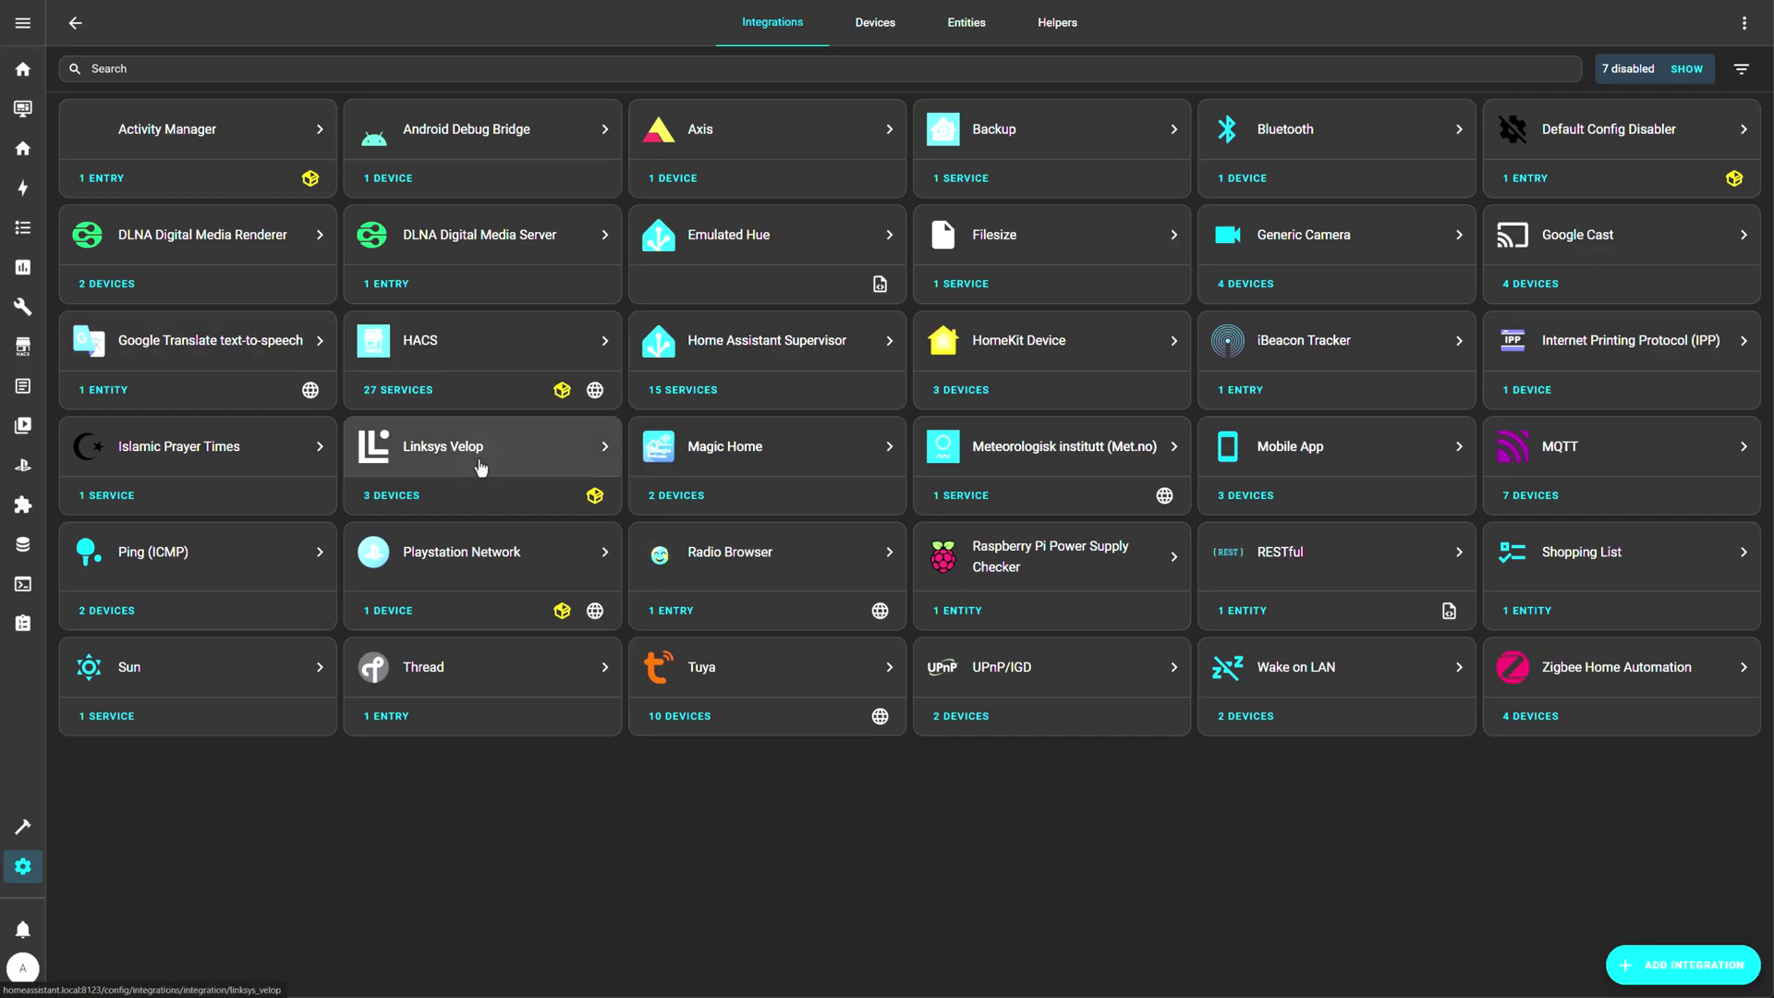
List Linksys Velop's devices and check the Mesh router's diagnostic readings, including WAN IP.
click(481, 468)
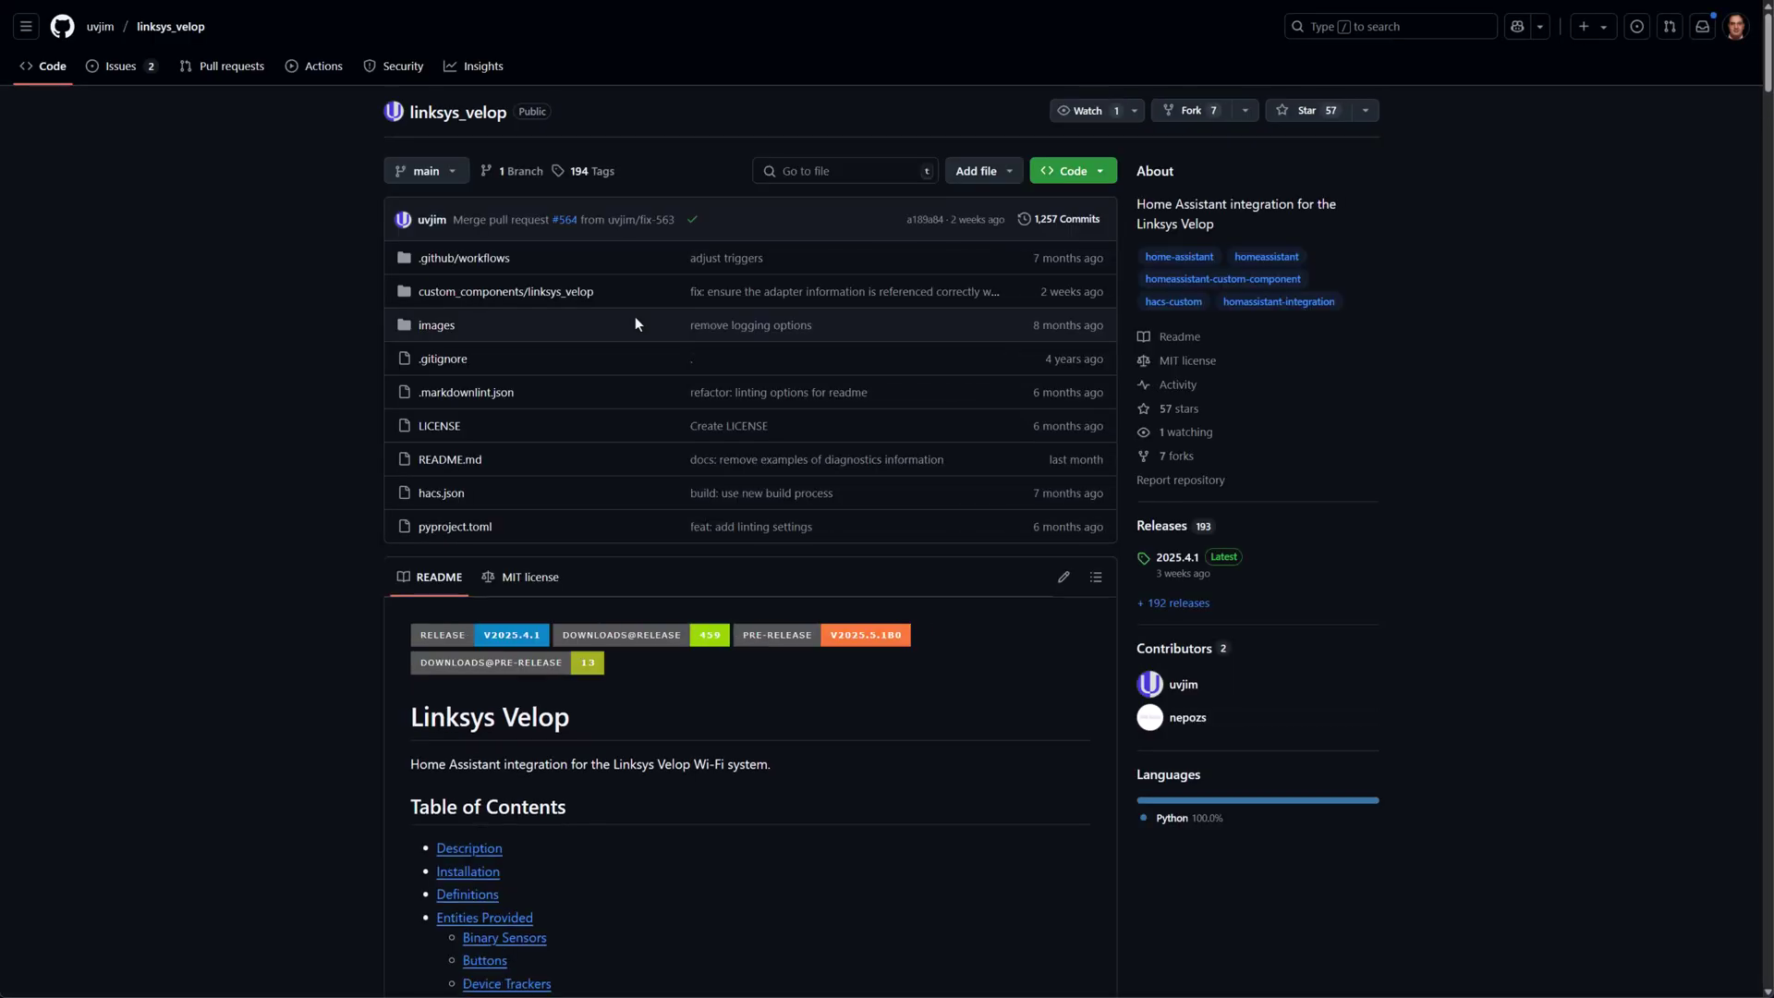
scroll(634, 324, down, 12)
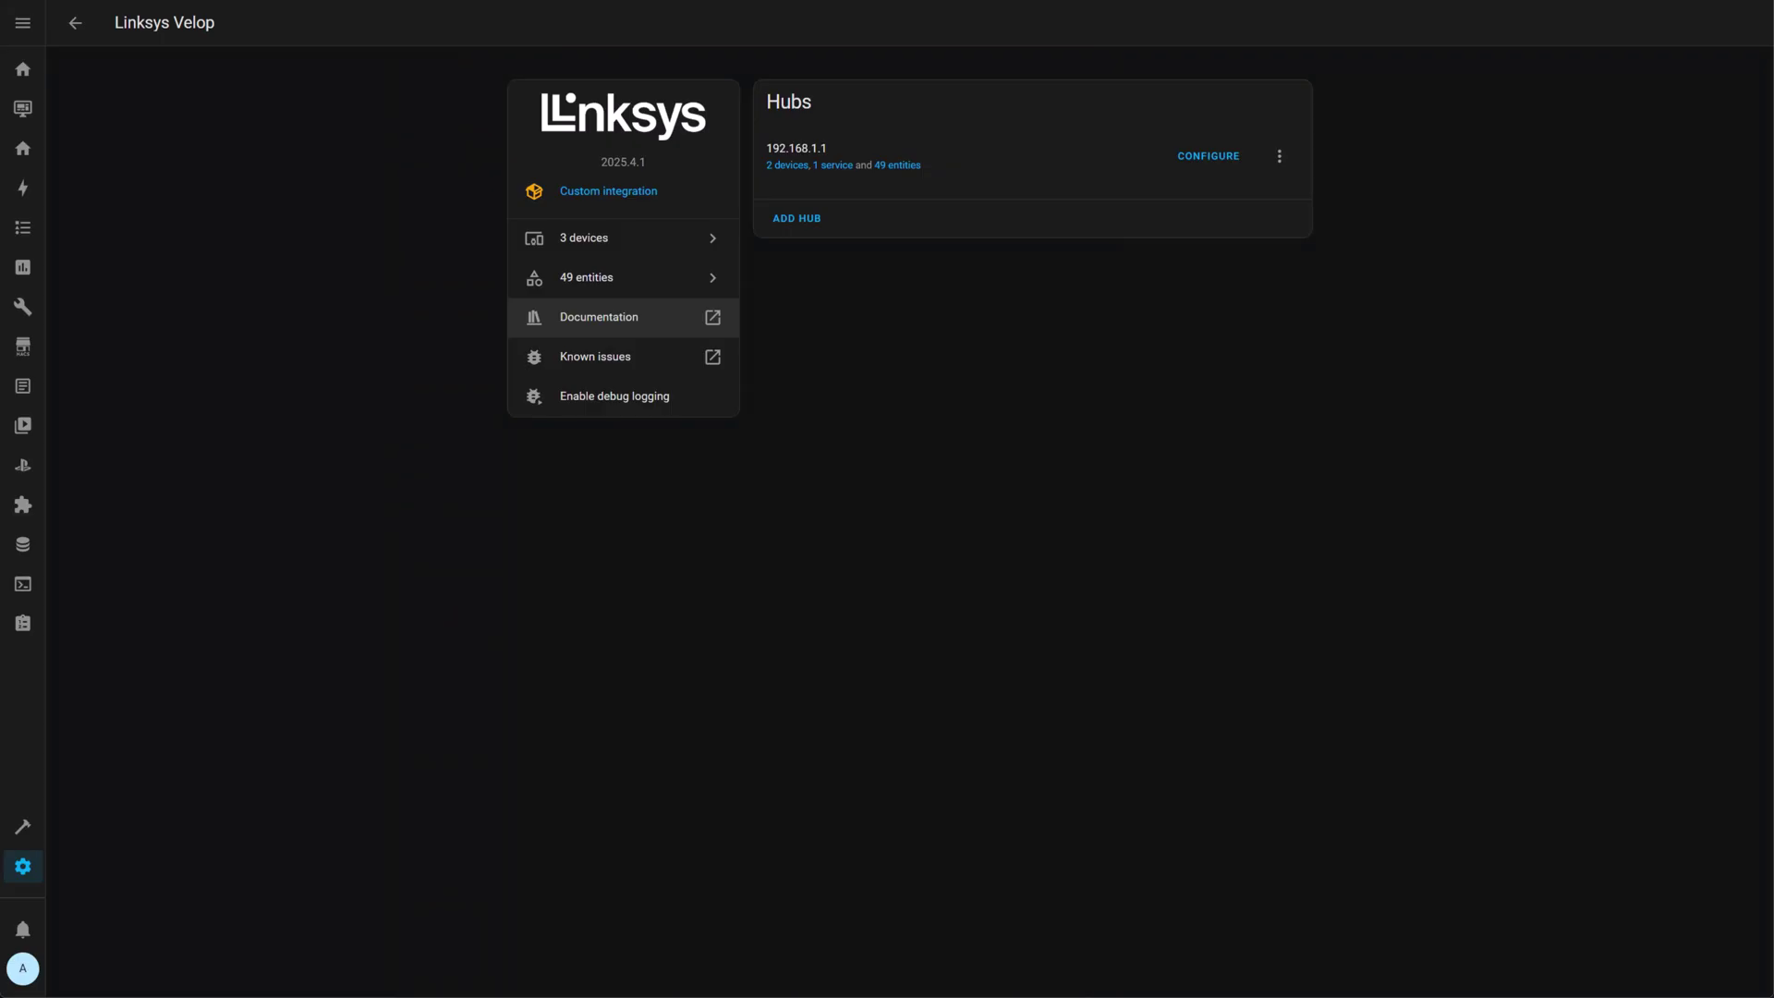
click(822, 166)
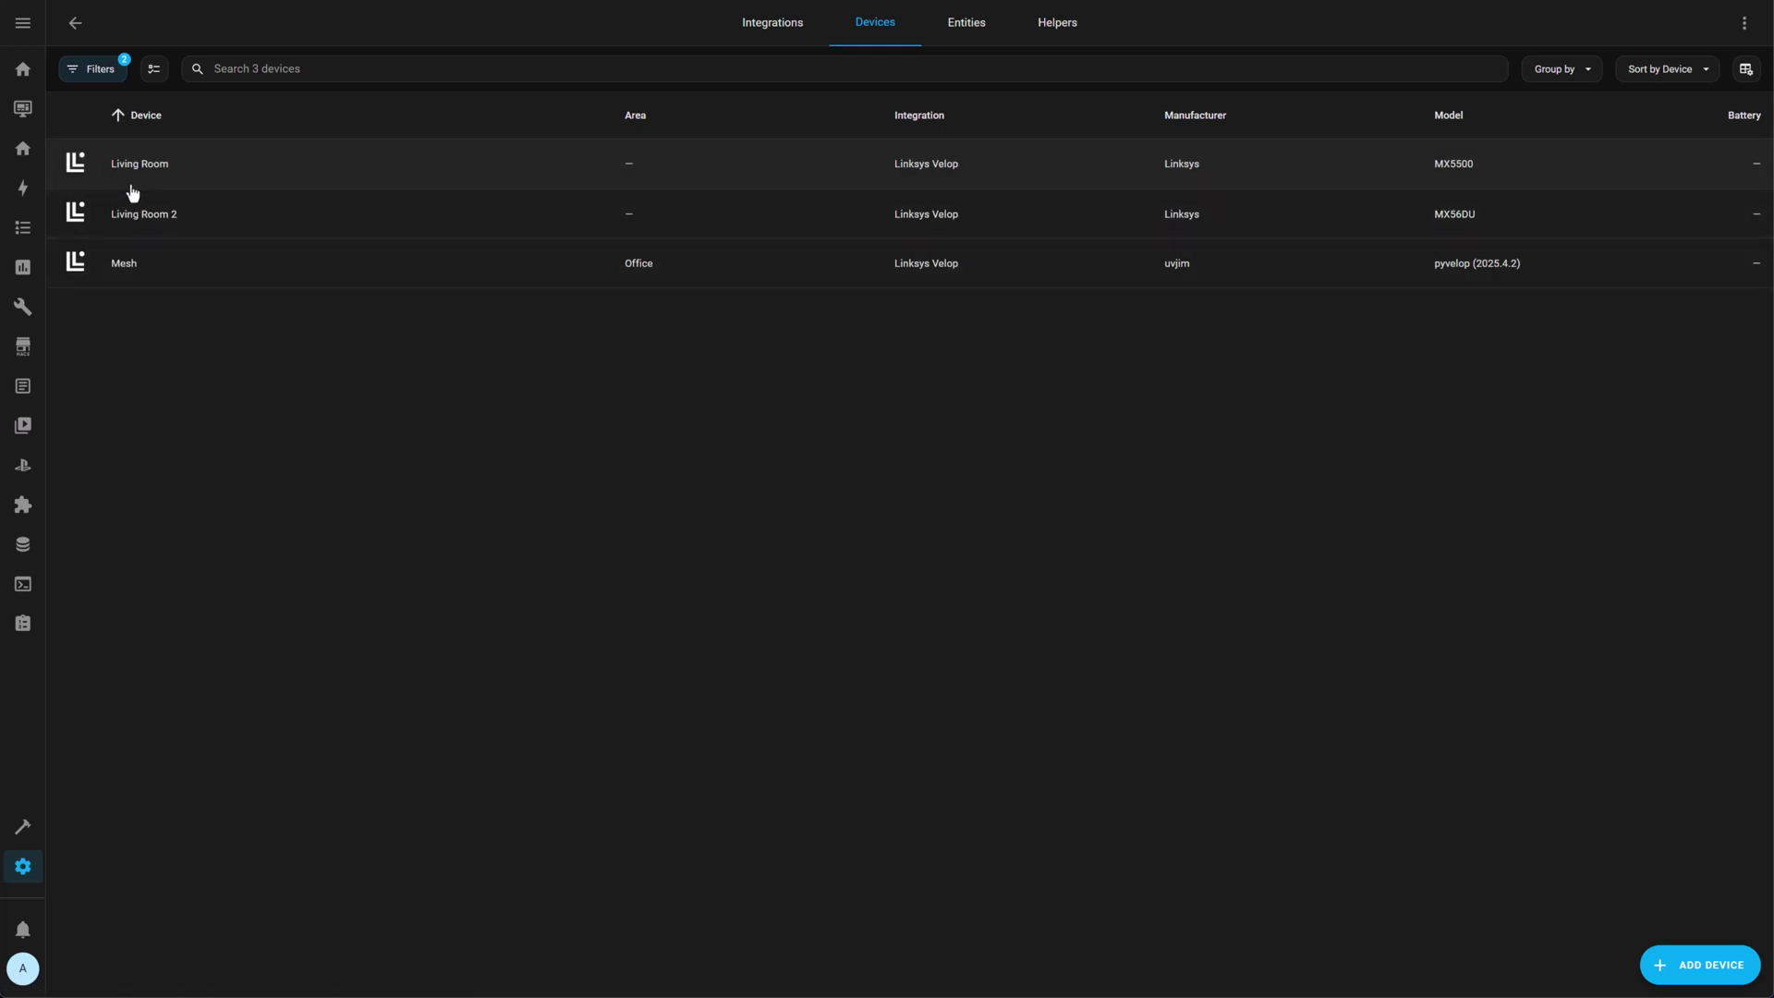
click(133, 268)
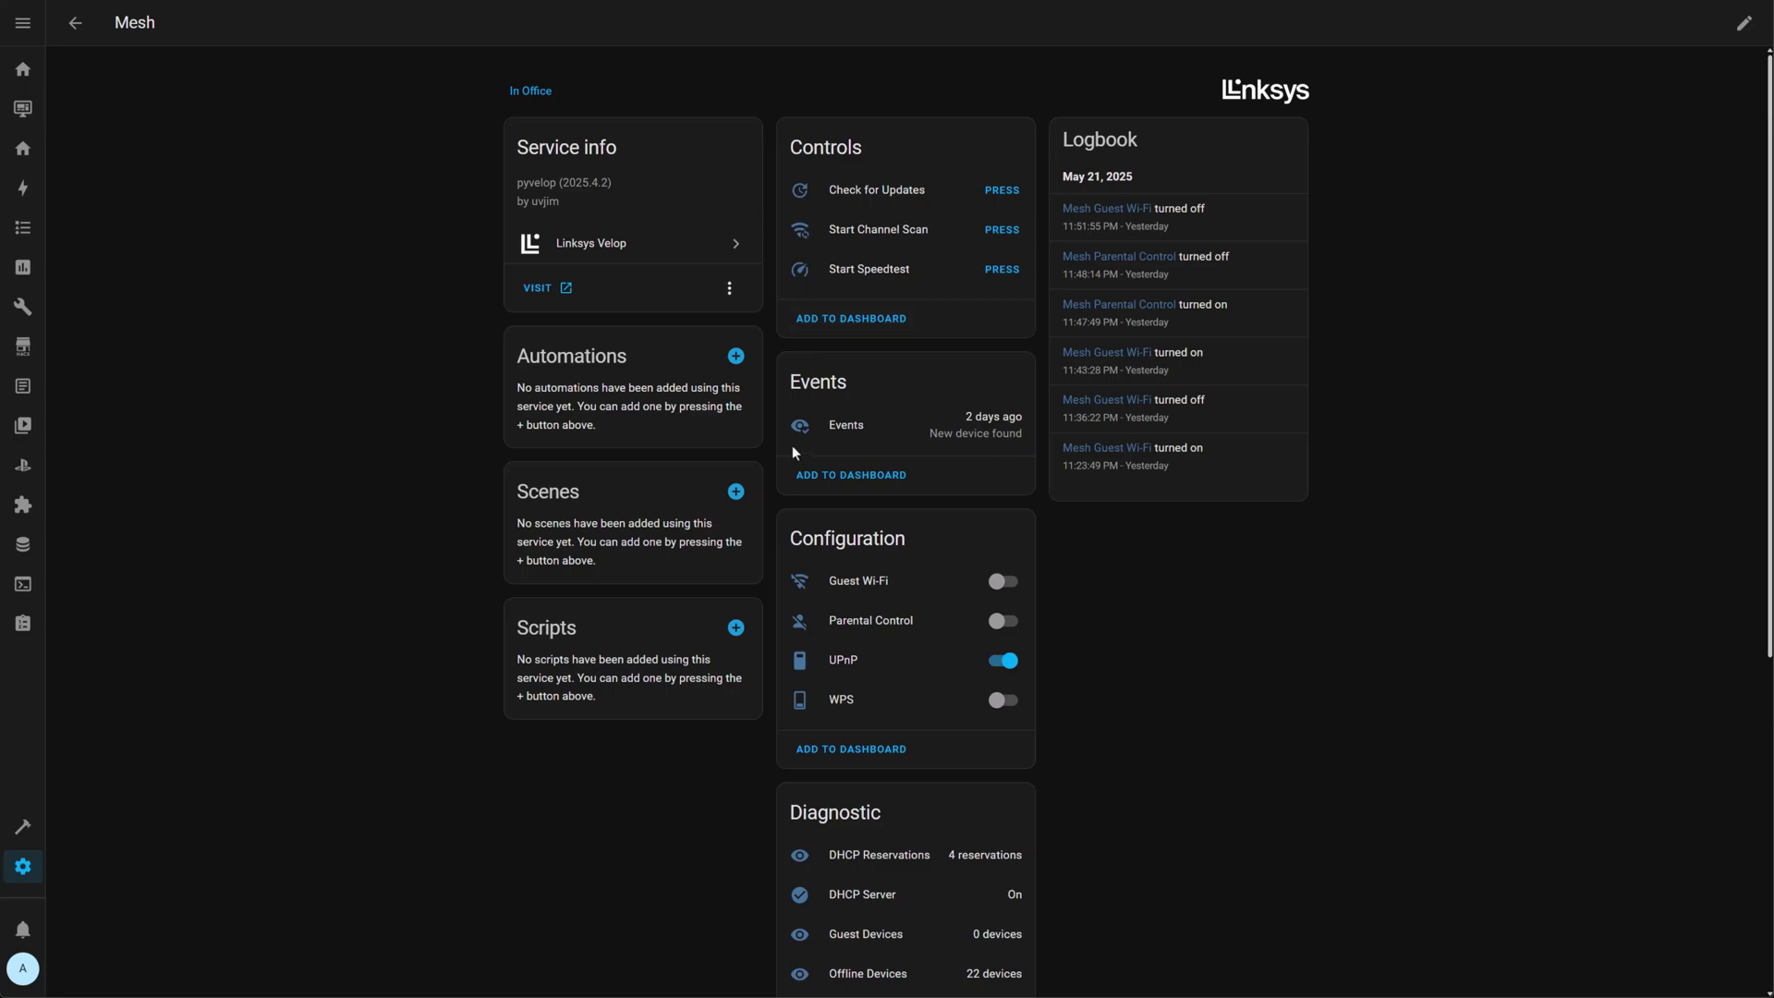
scroll(791, 445, down, 2)
scroll(796, 562, down, 5)
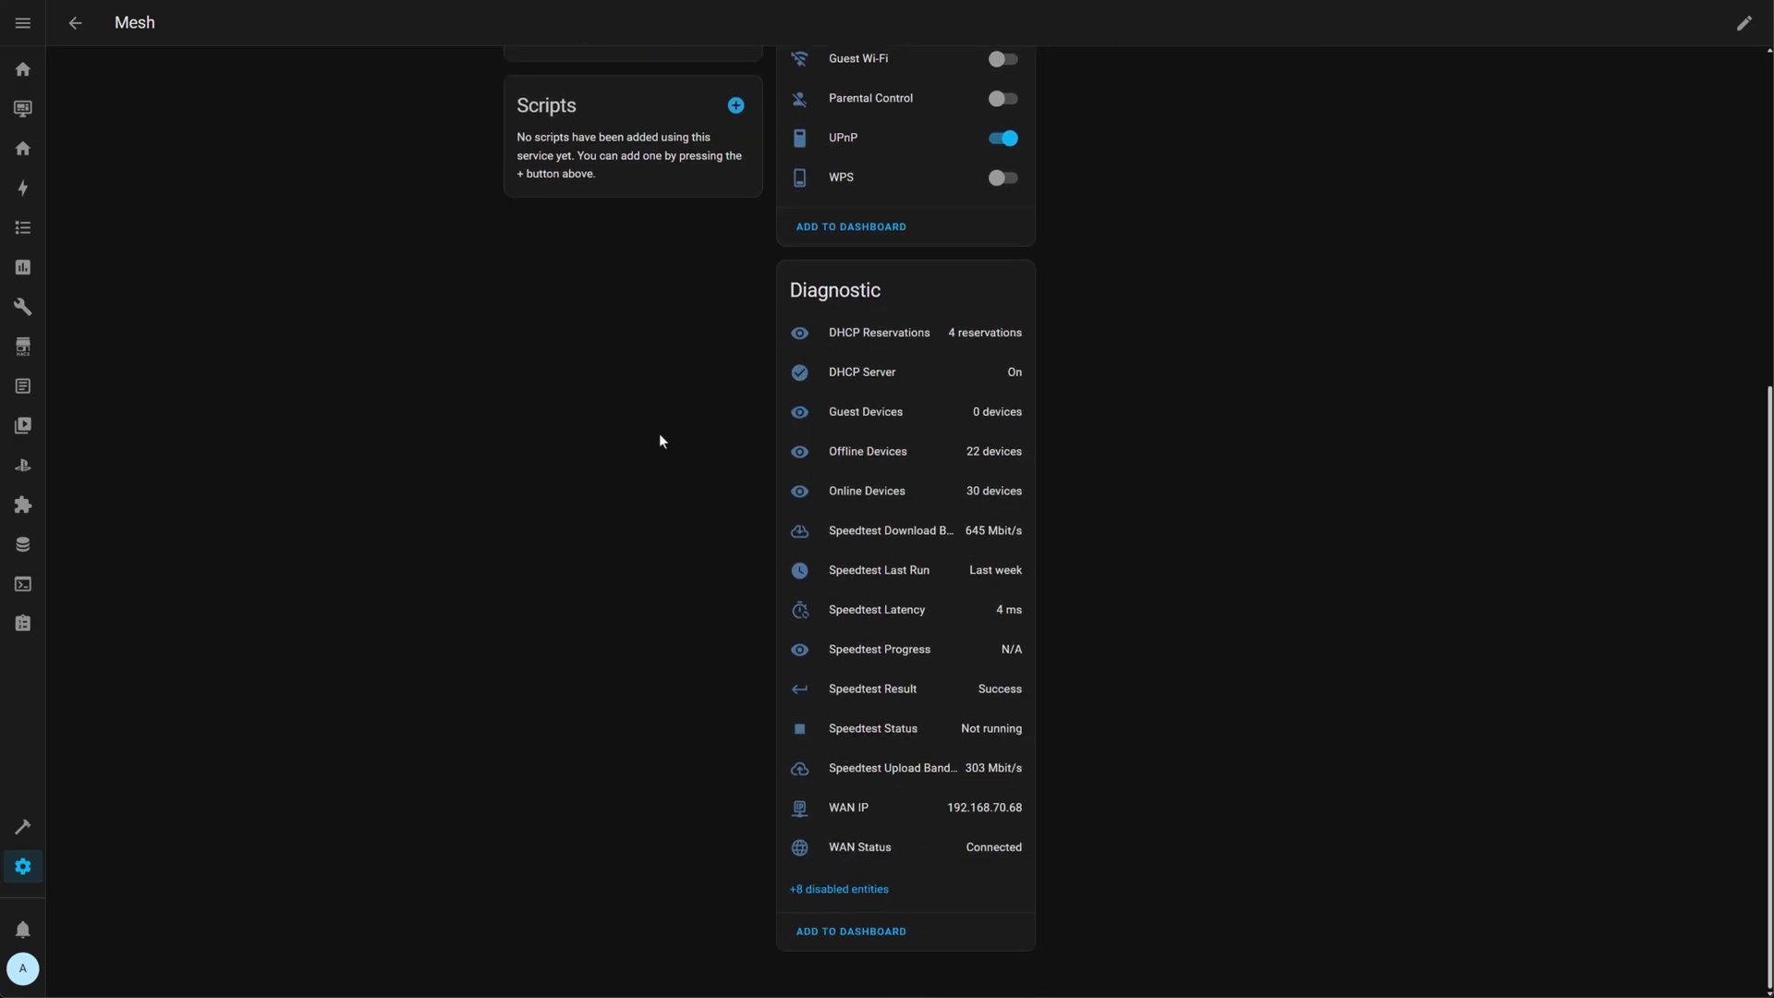
click(76, 23)
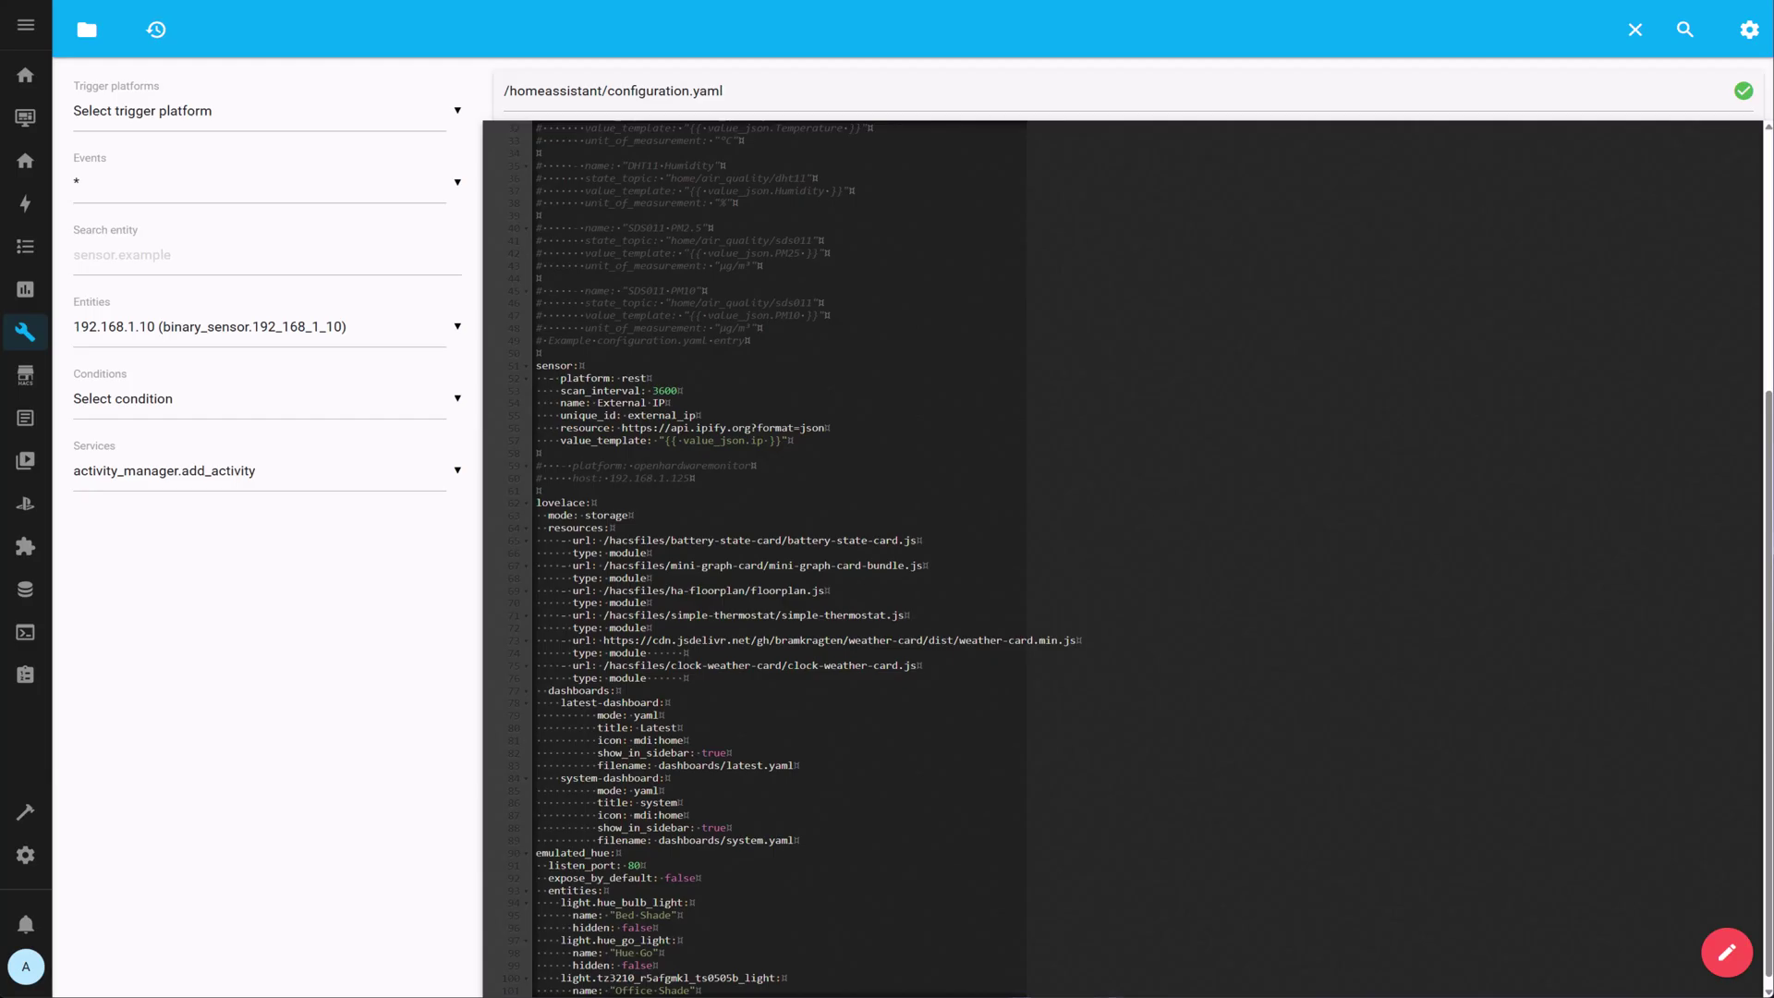
Select the REST External IP sensor block in configuration.yaml and head to Settings.
drag(833, 443, 481, 375)
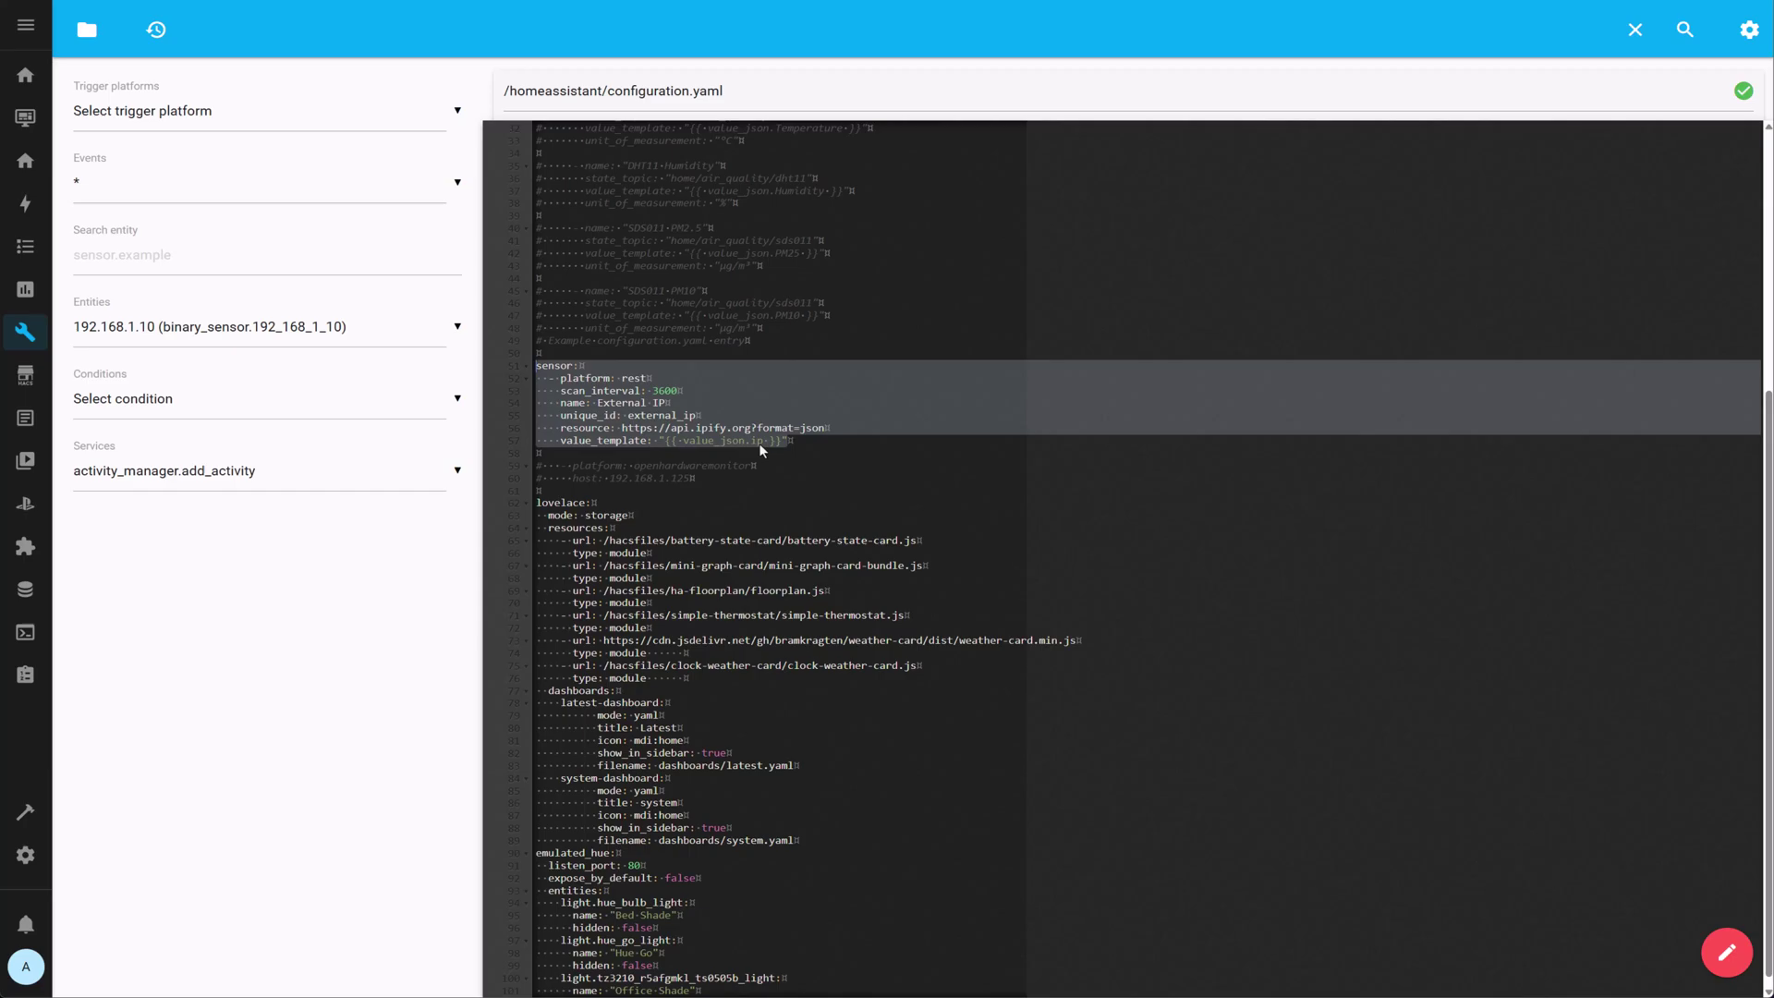
click(28, 859)
Search the entities for the External IP sensors and open one sensor's history.
click(856, 176)
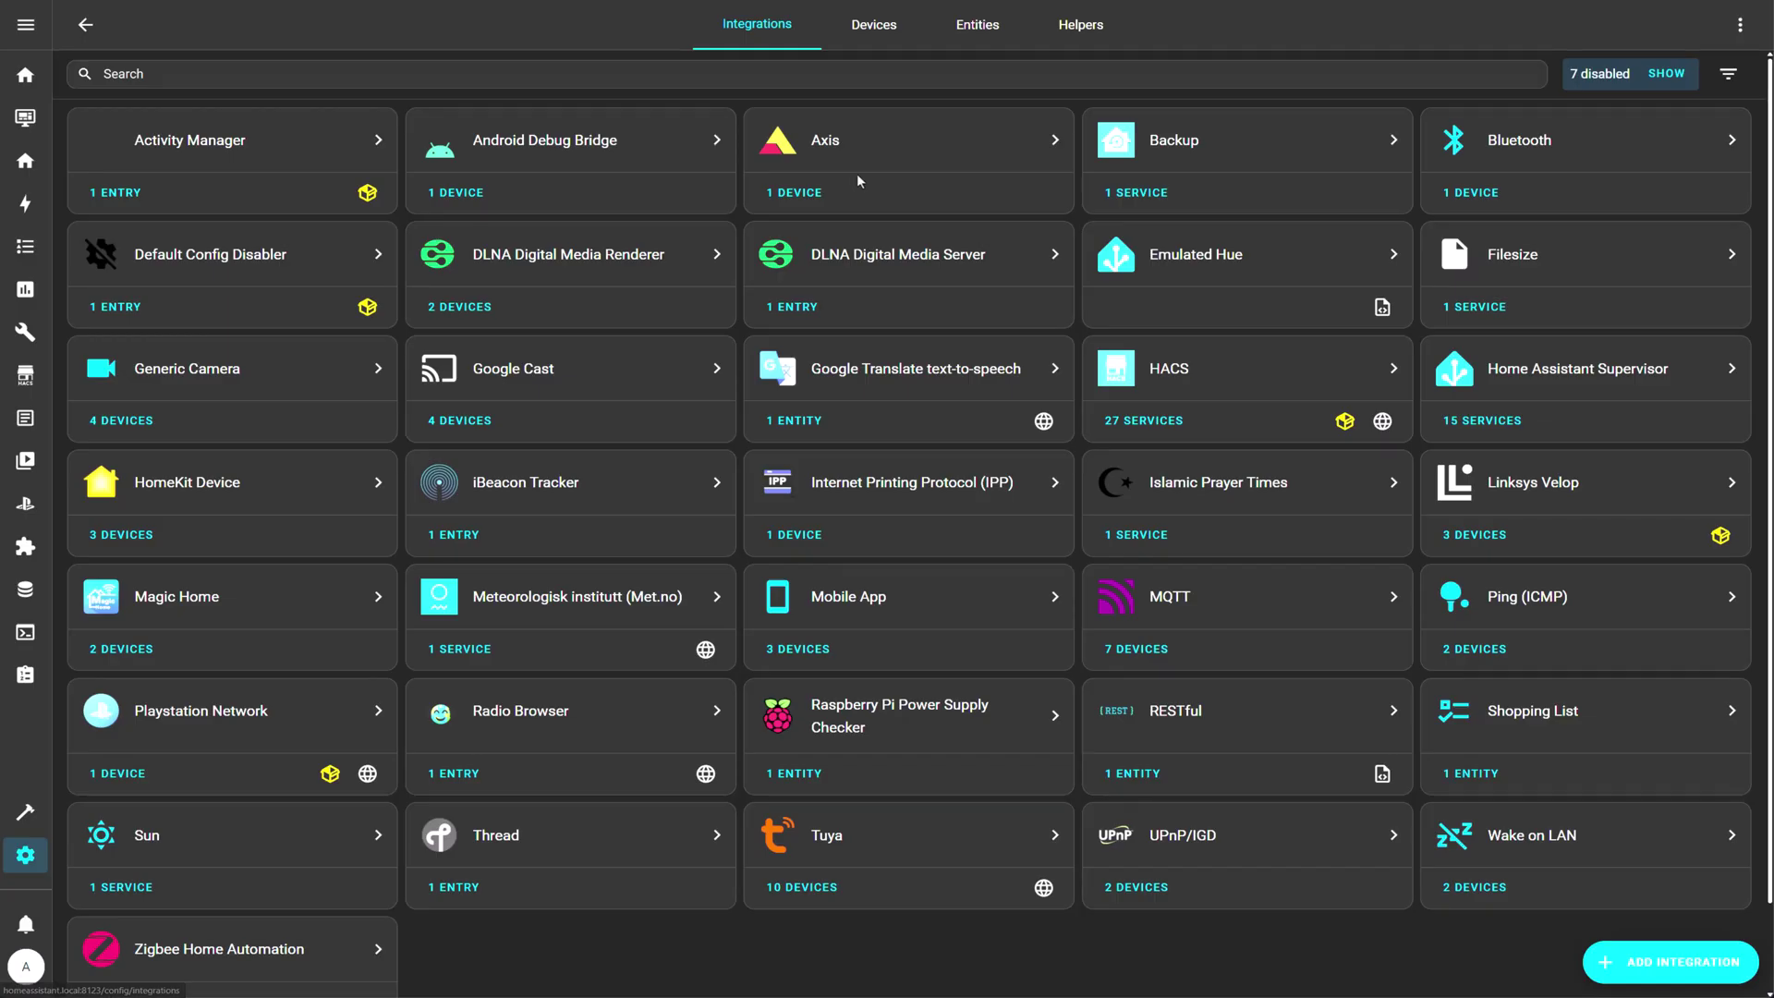
click(975, 28)
click(920, 76)
text(ex)
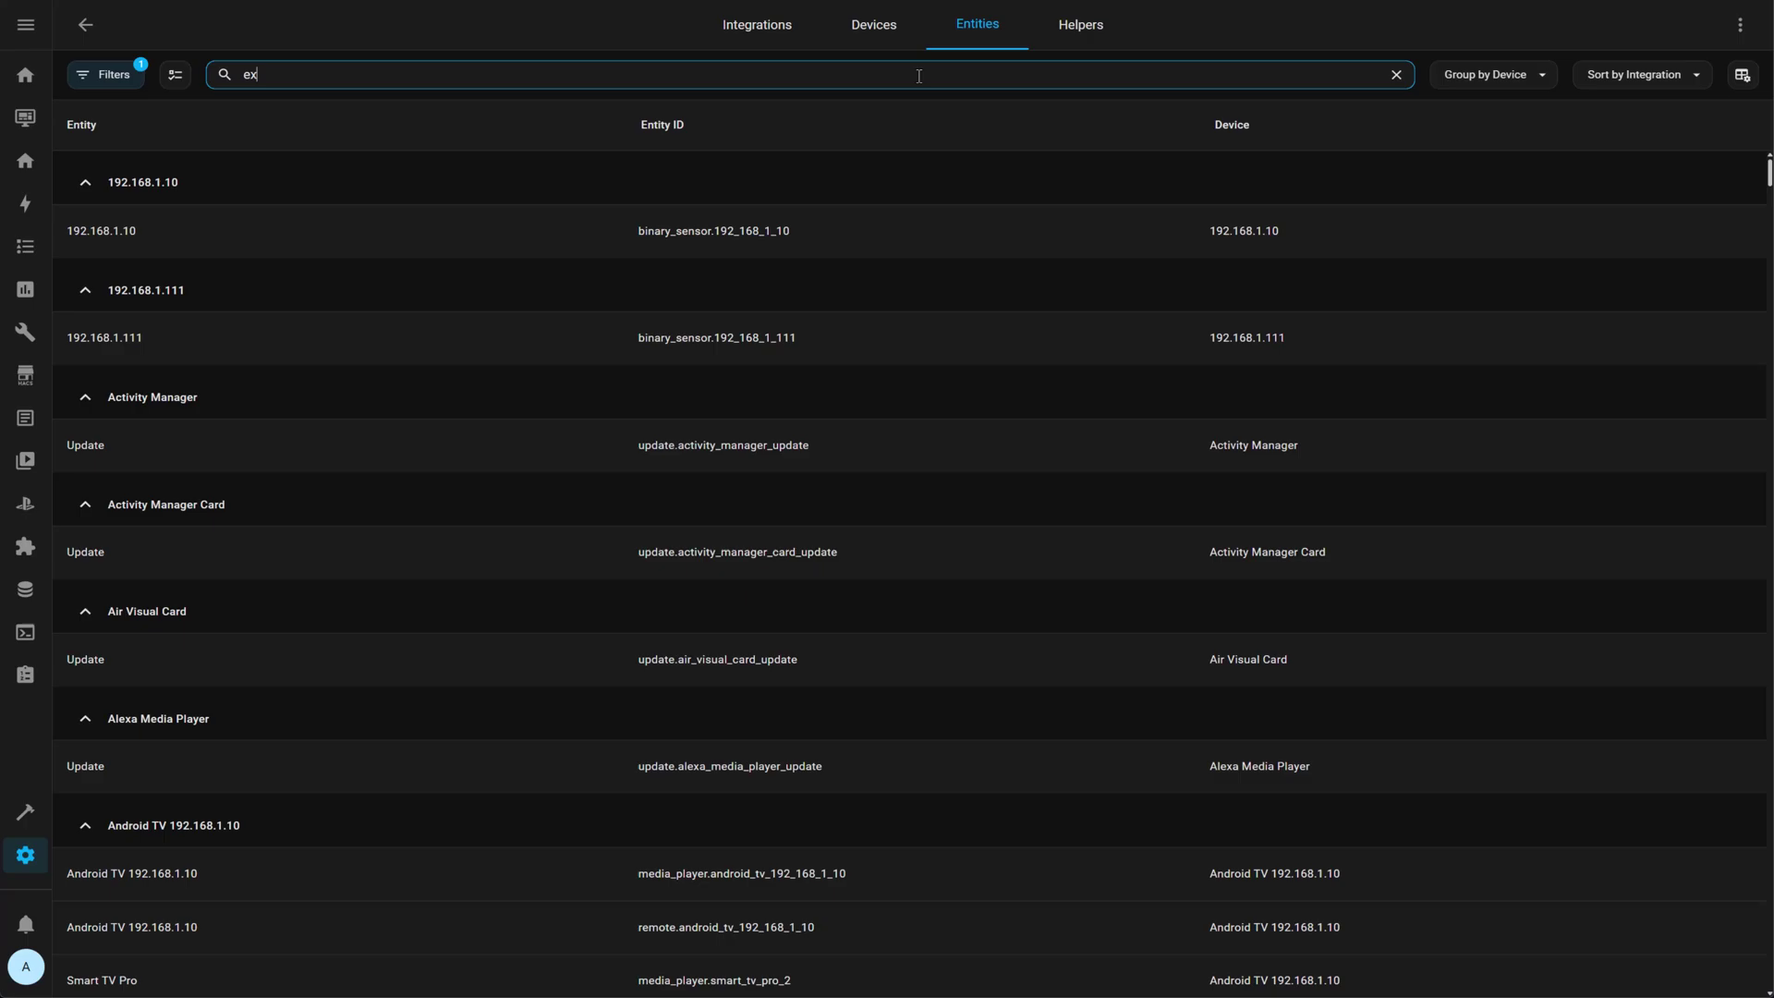
text(y)
key(BackSpace)
text(ternal)
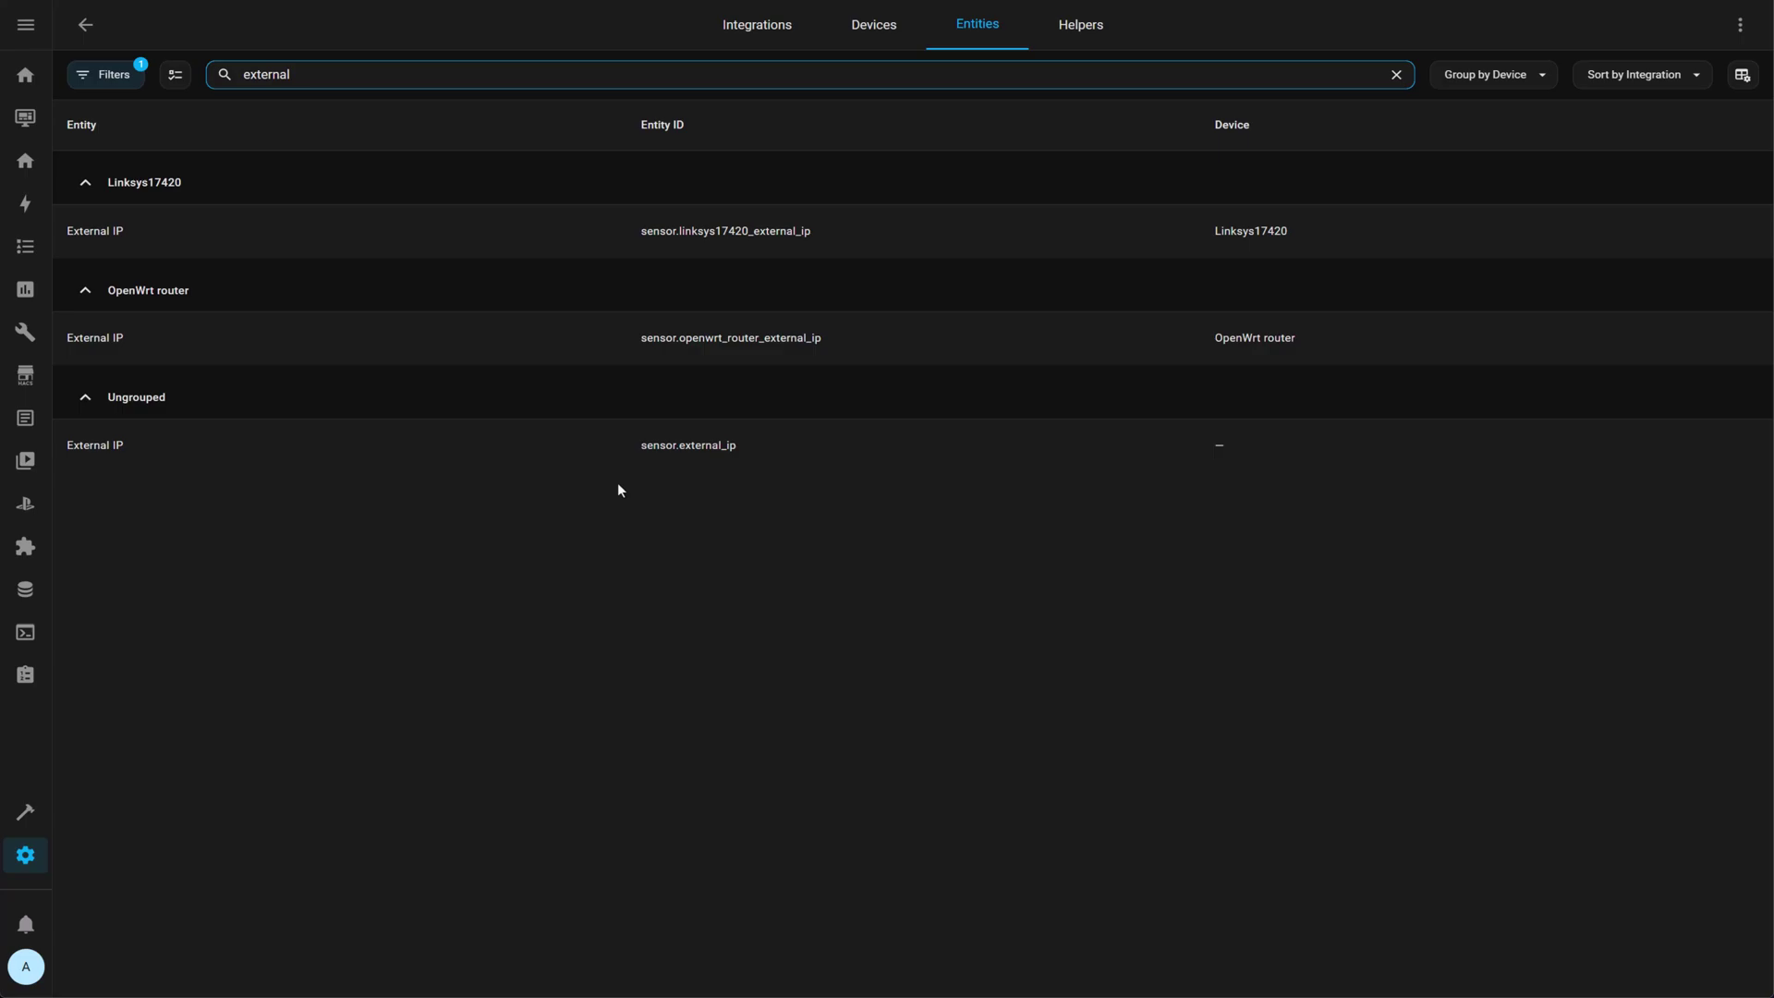
click(693, 314)
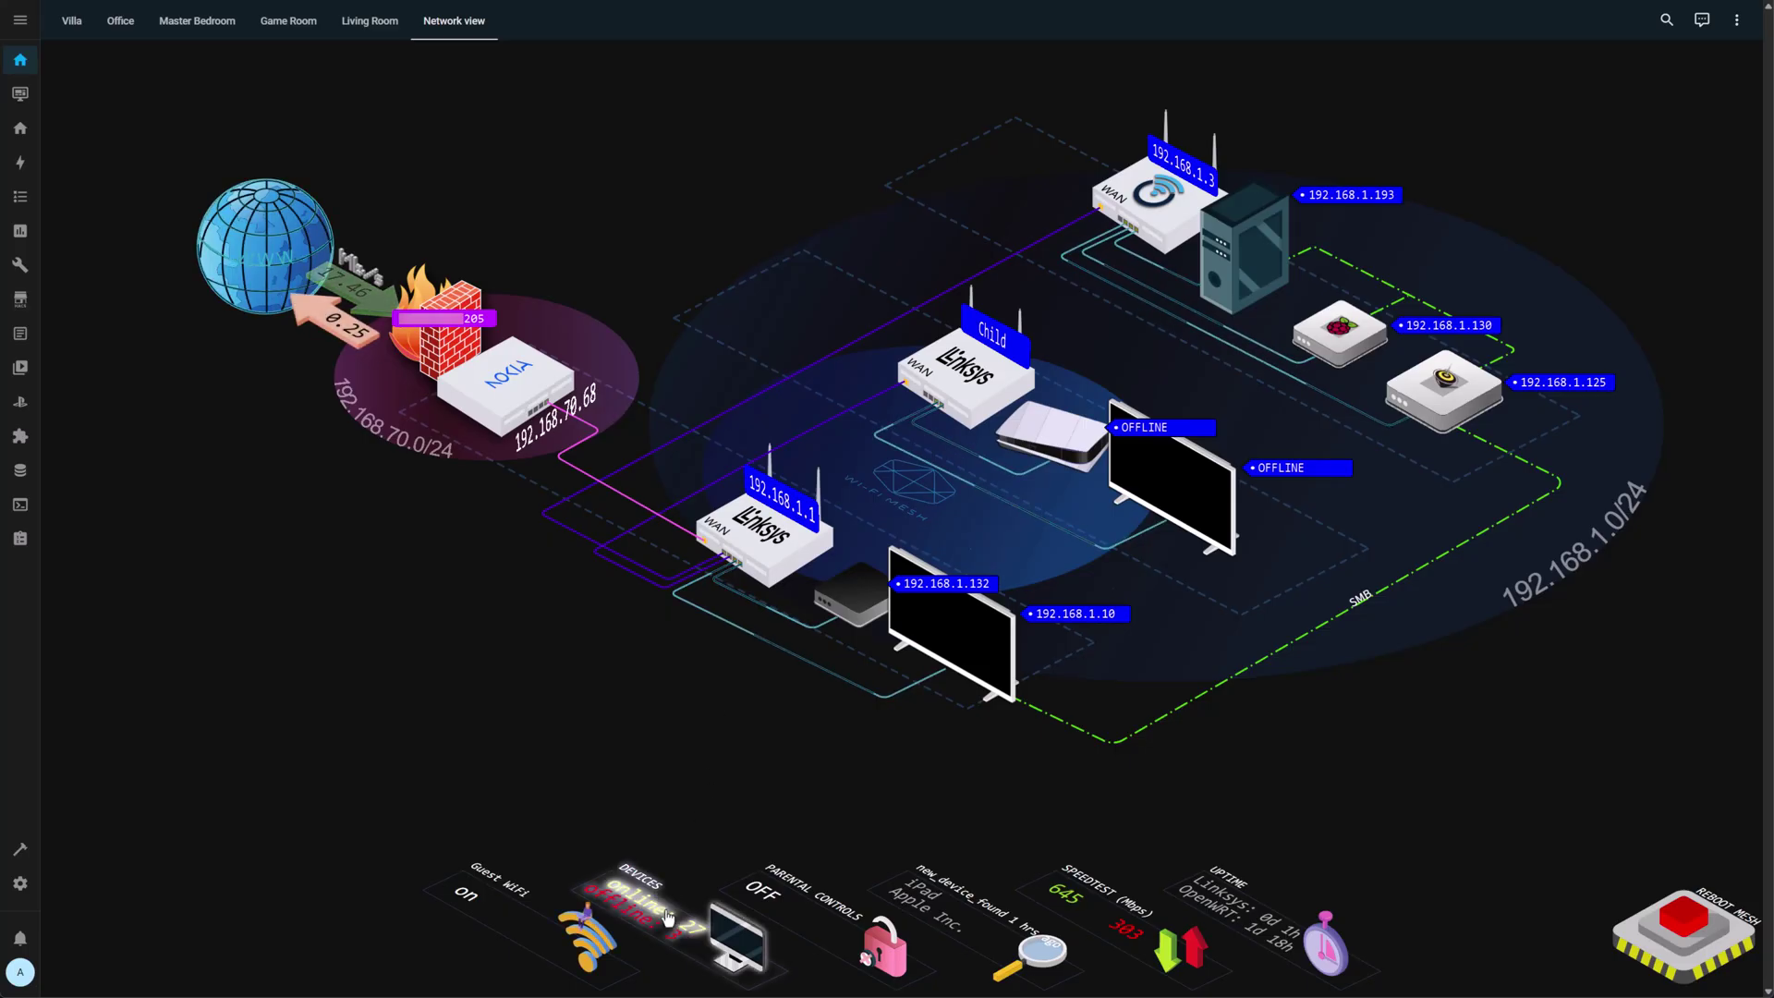
Search the online devices' attributes for Smart TV Pro and the printer HP959E35.
click(665, 912)
click(795, 390)
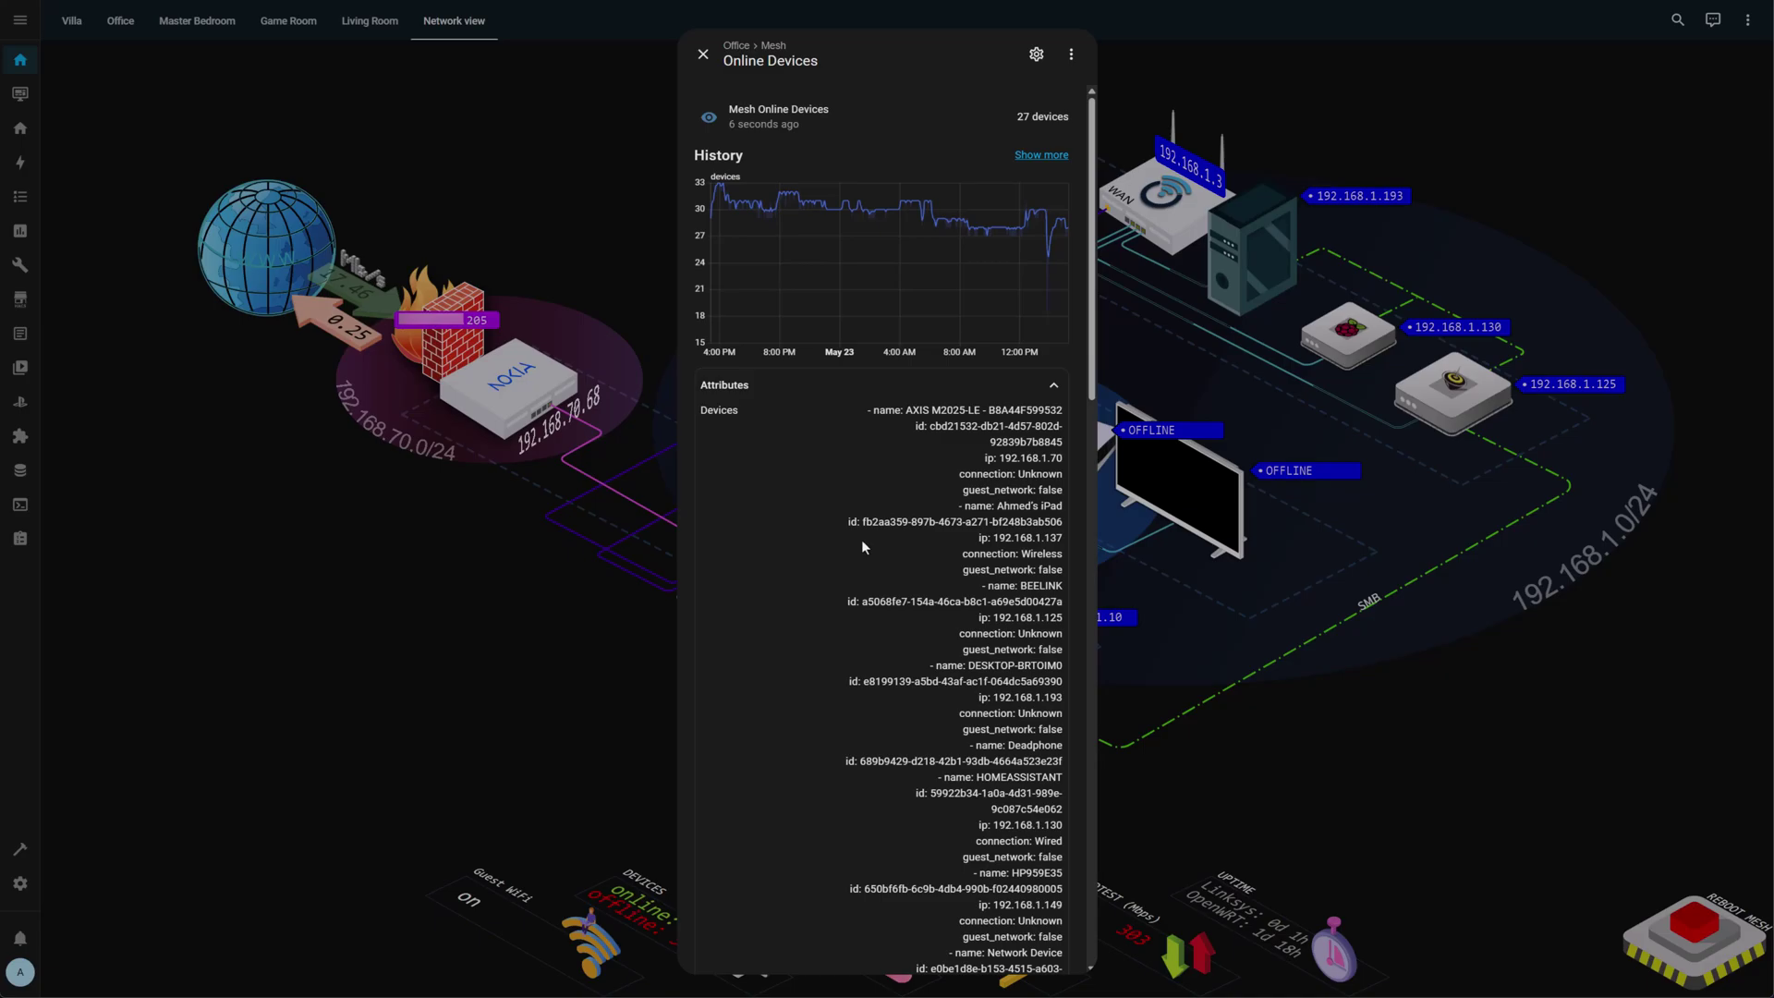
key(ctrl+f)
drag(961, 513, 1067, 567)
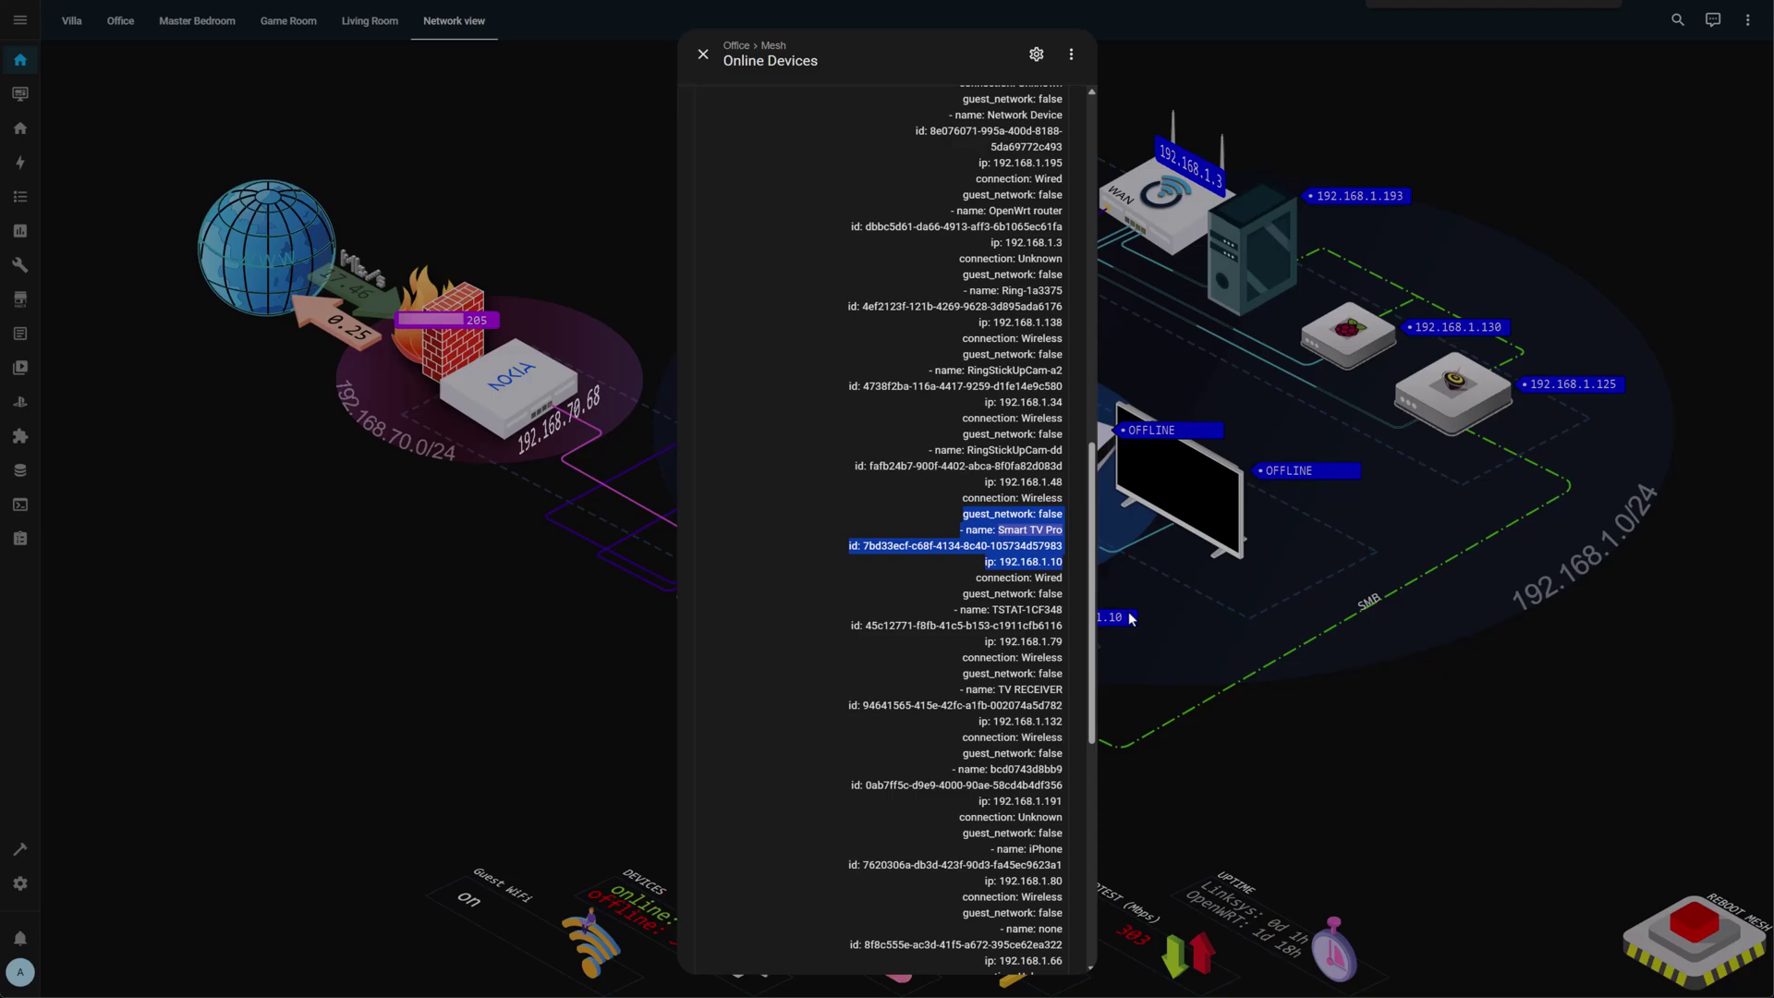
click(1045, 599)
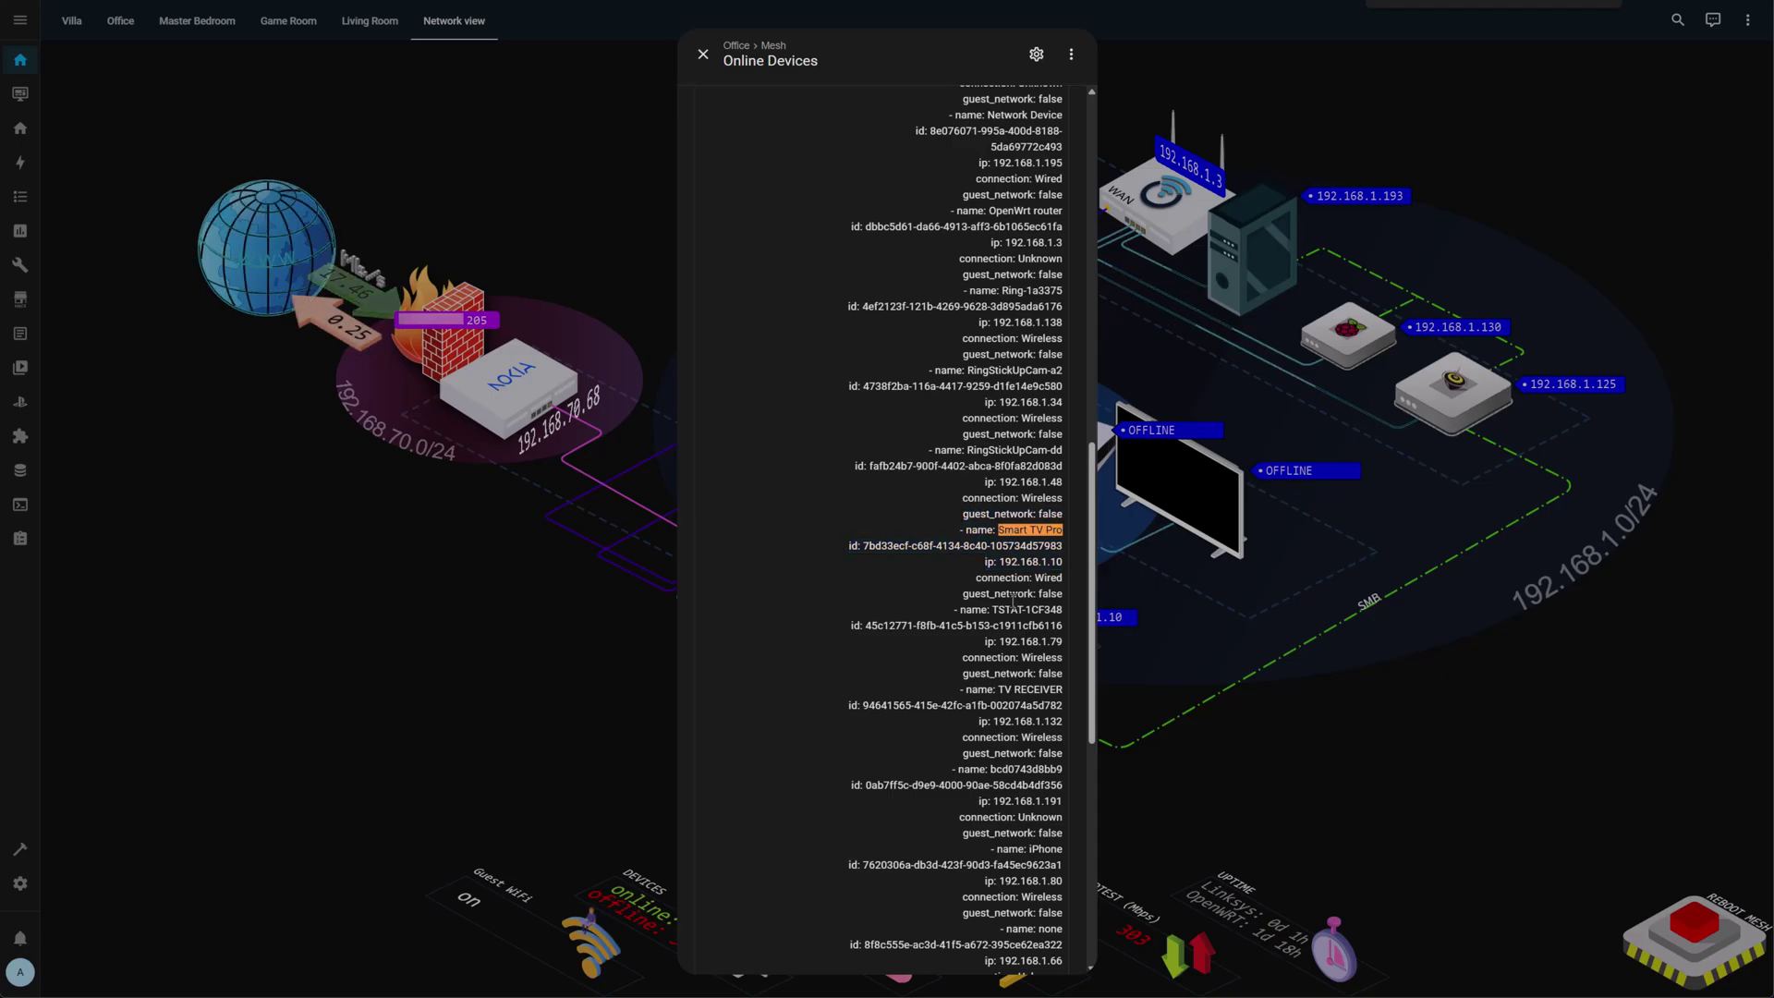
key(ctrl+f)
text(HP)
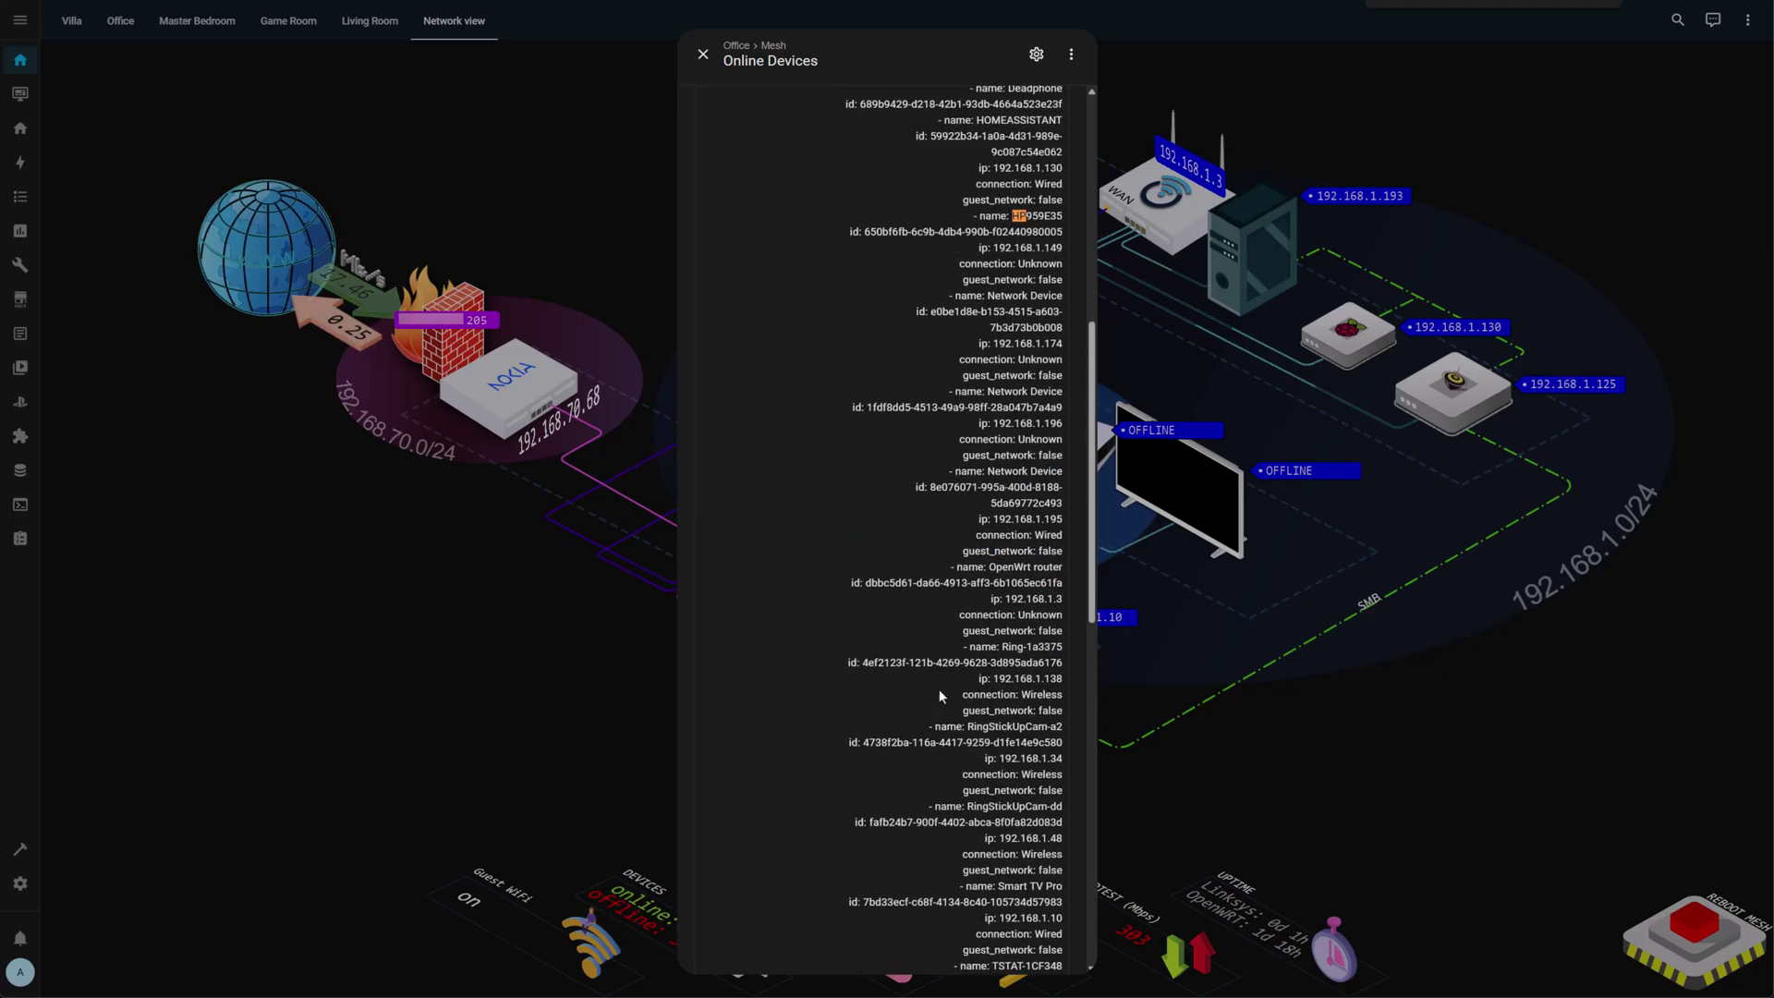
text(959E35)
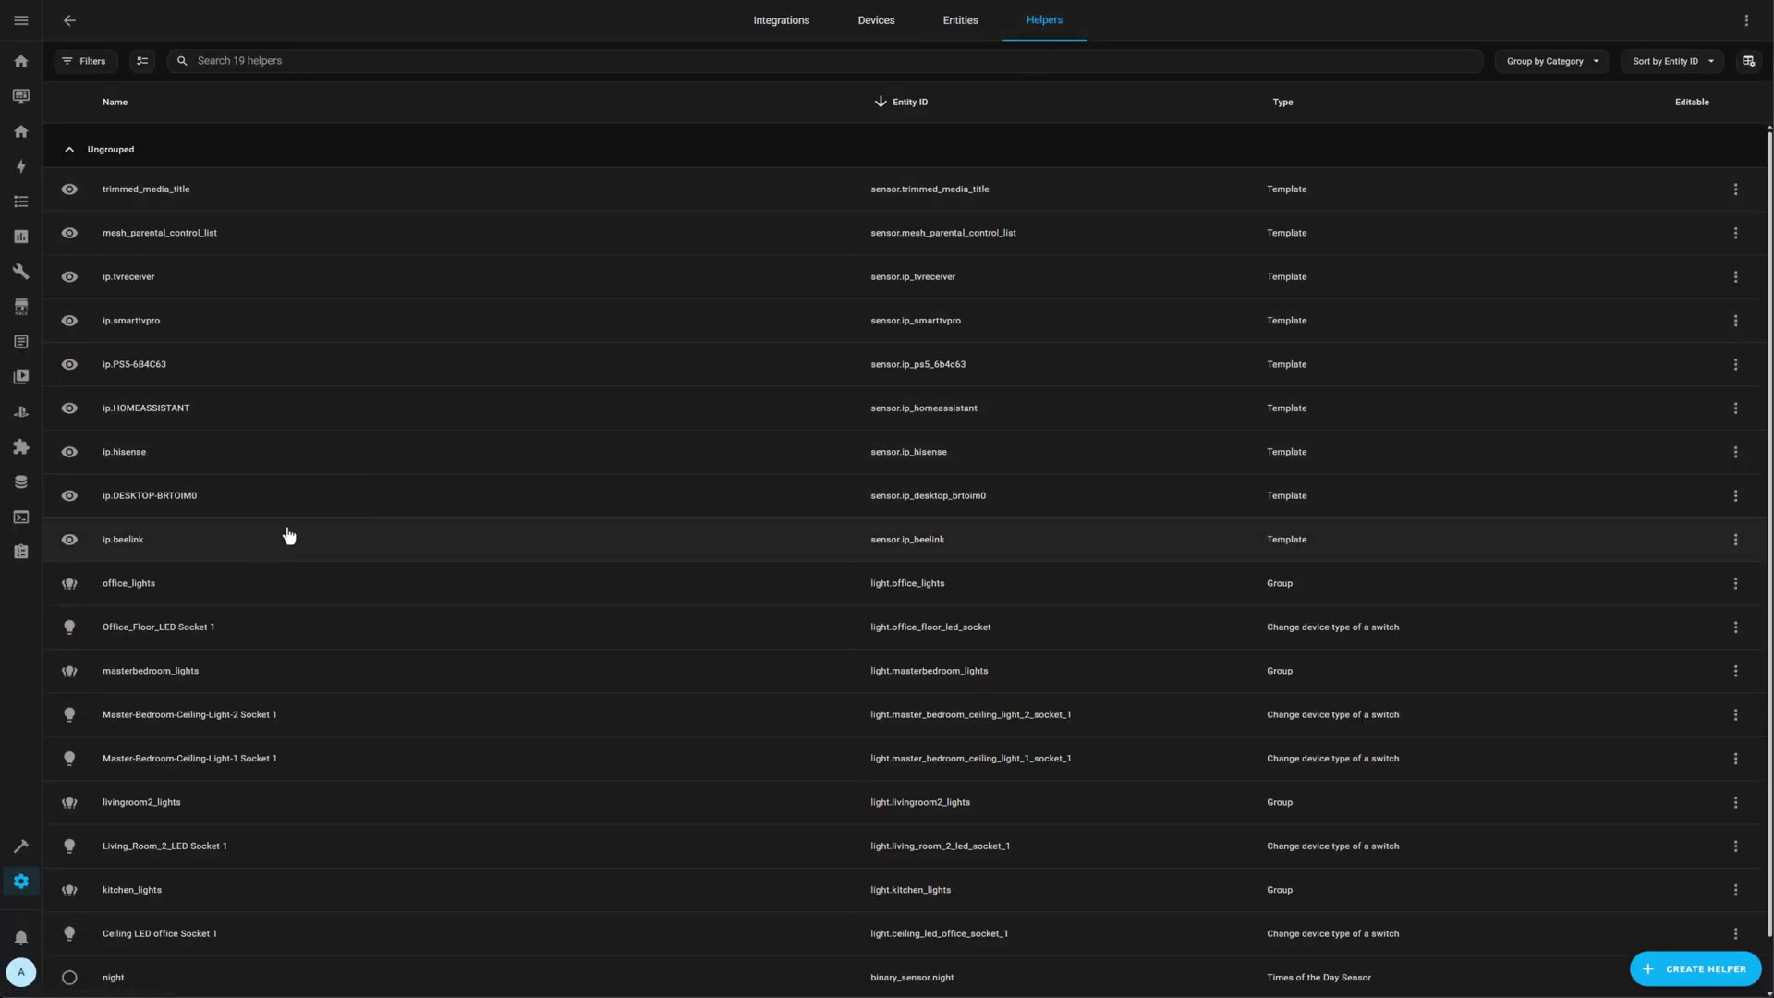
Copy the entire state template from the ip.beelink helper's Template options.
click(133, 545)
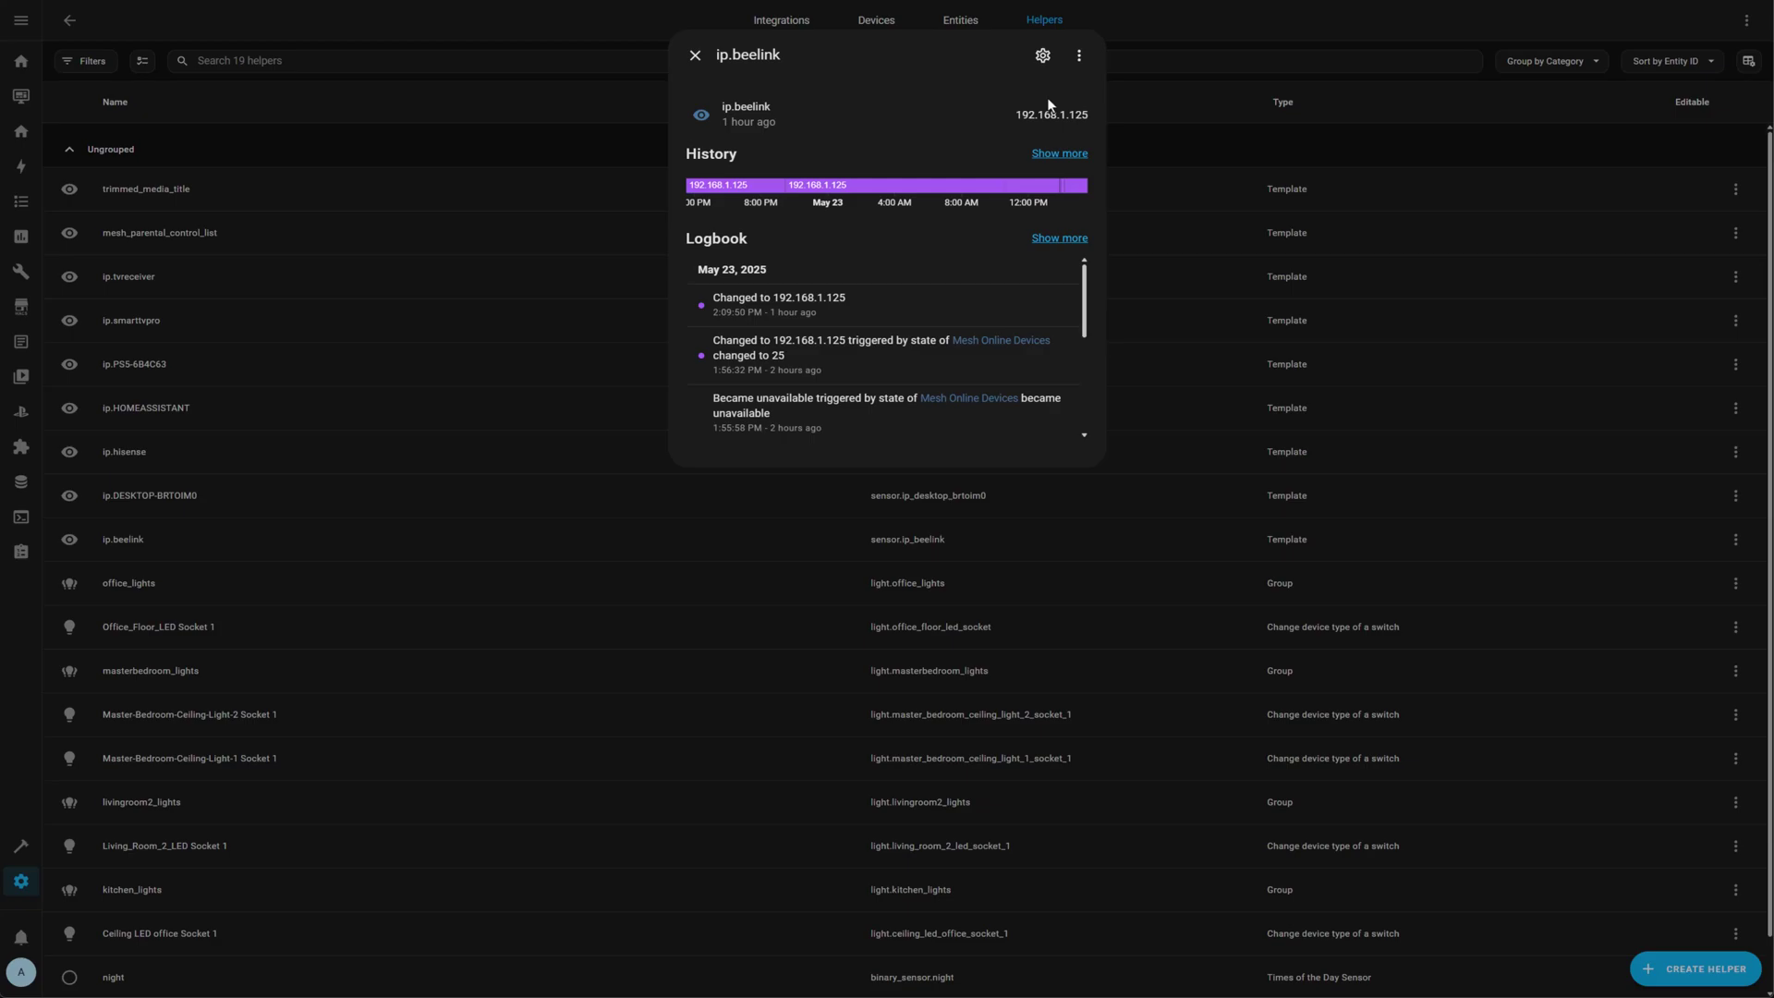
click(1039, 58)
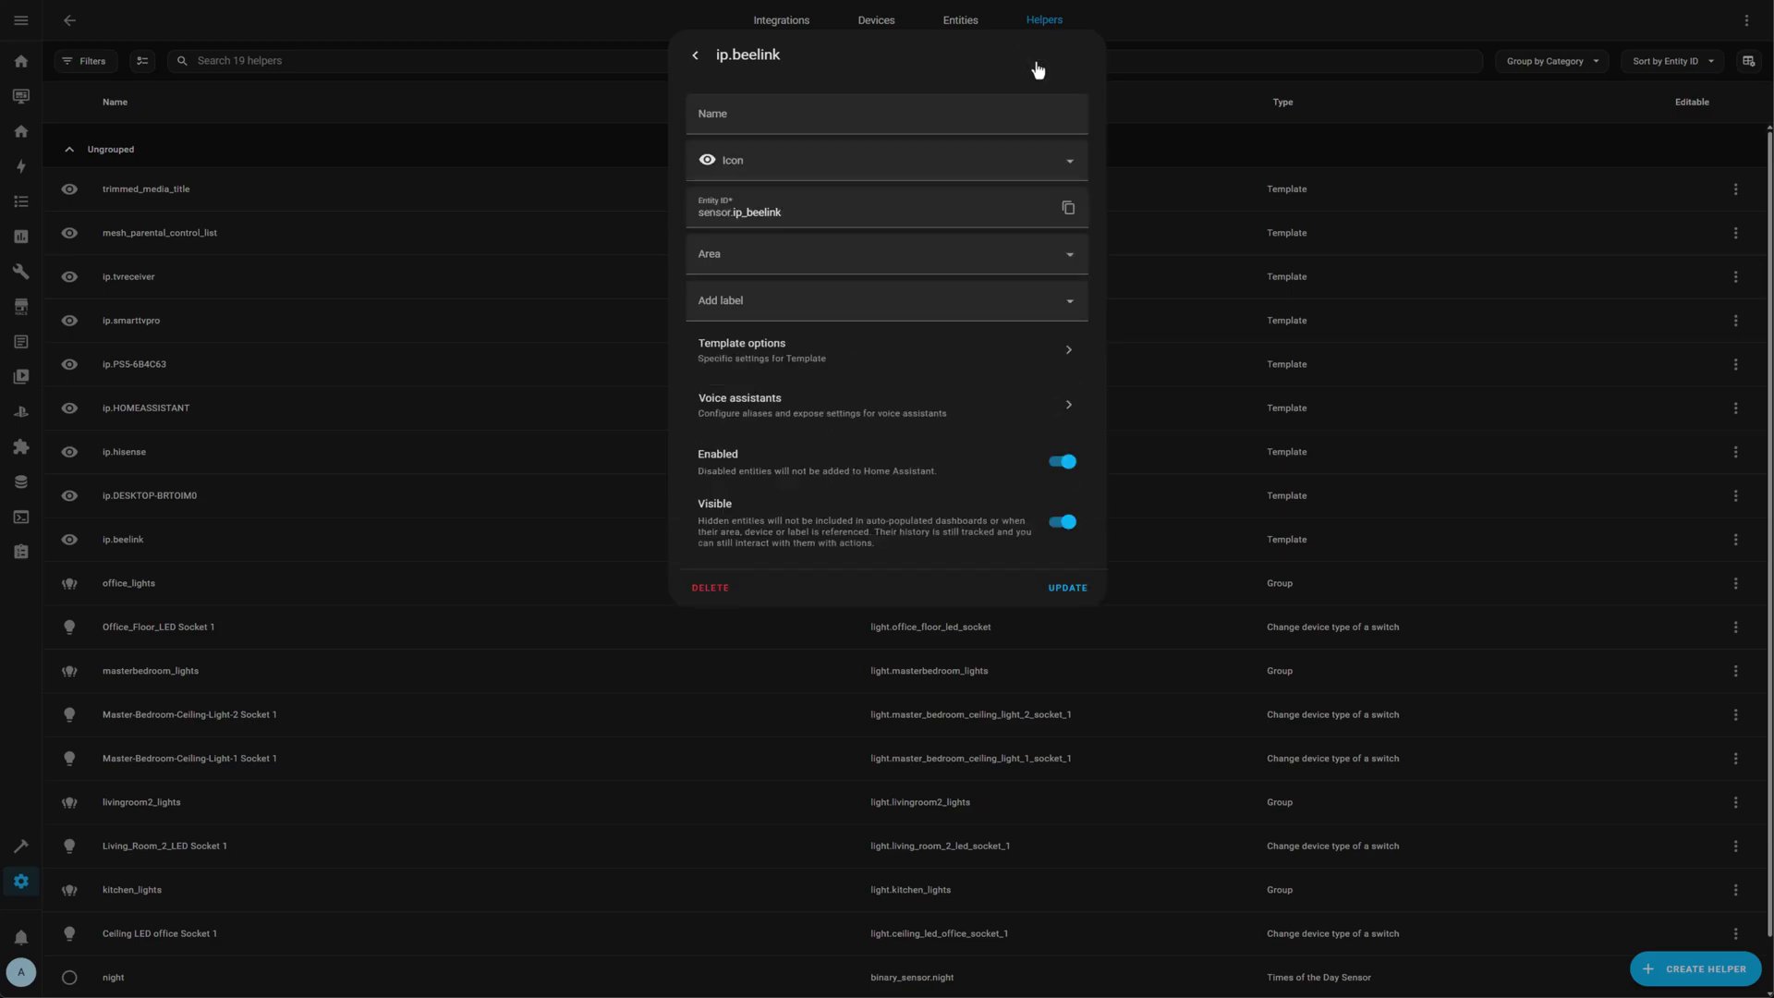
click(1057, 352)
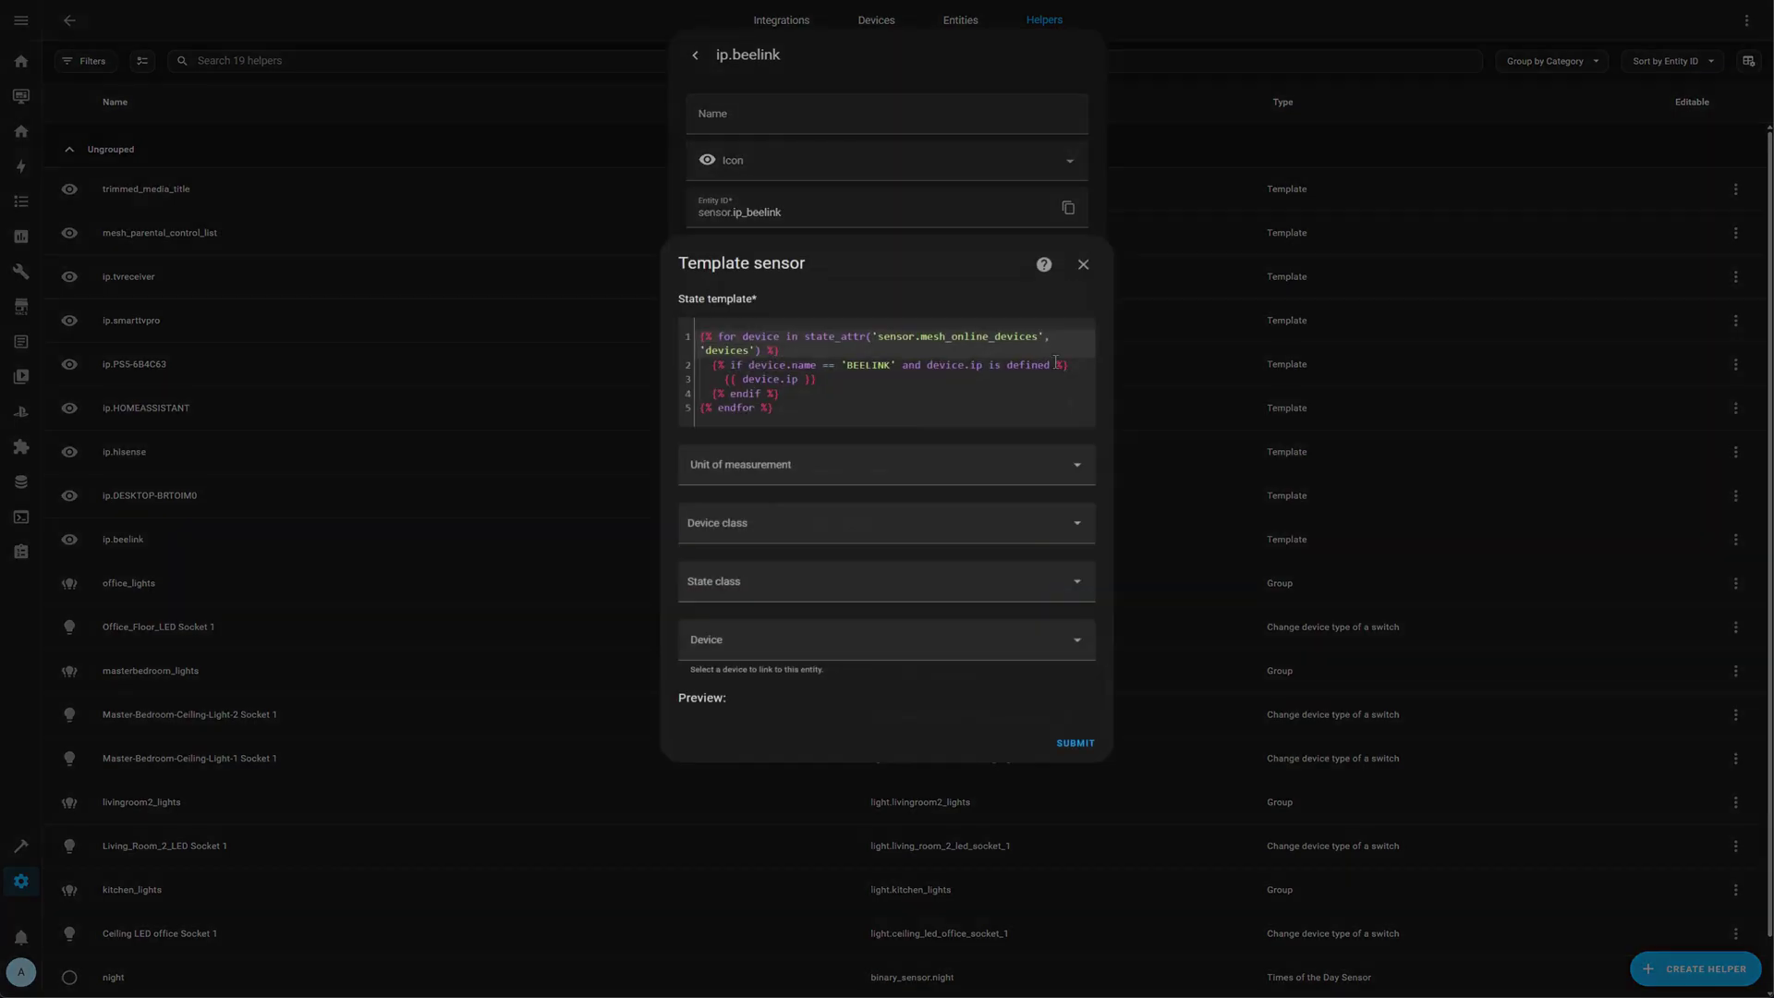
click(871, 376)
key(ctrl+a)
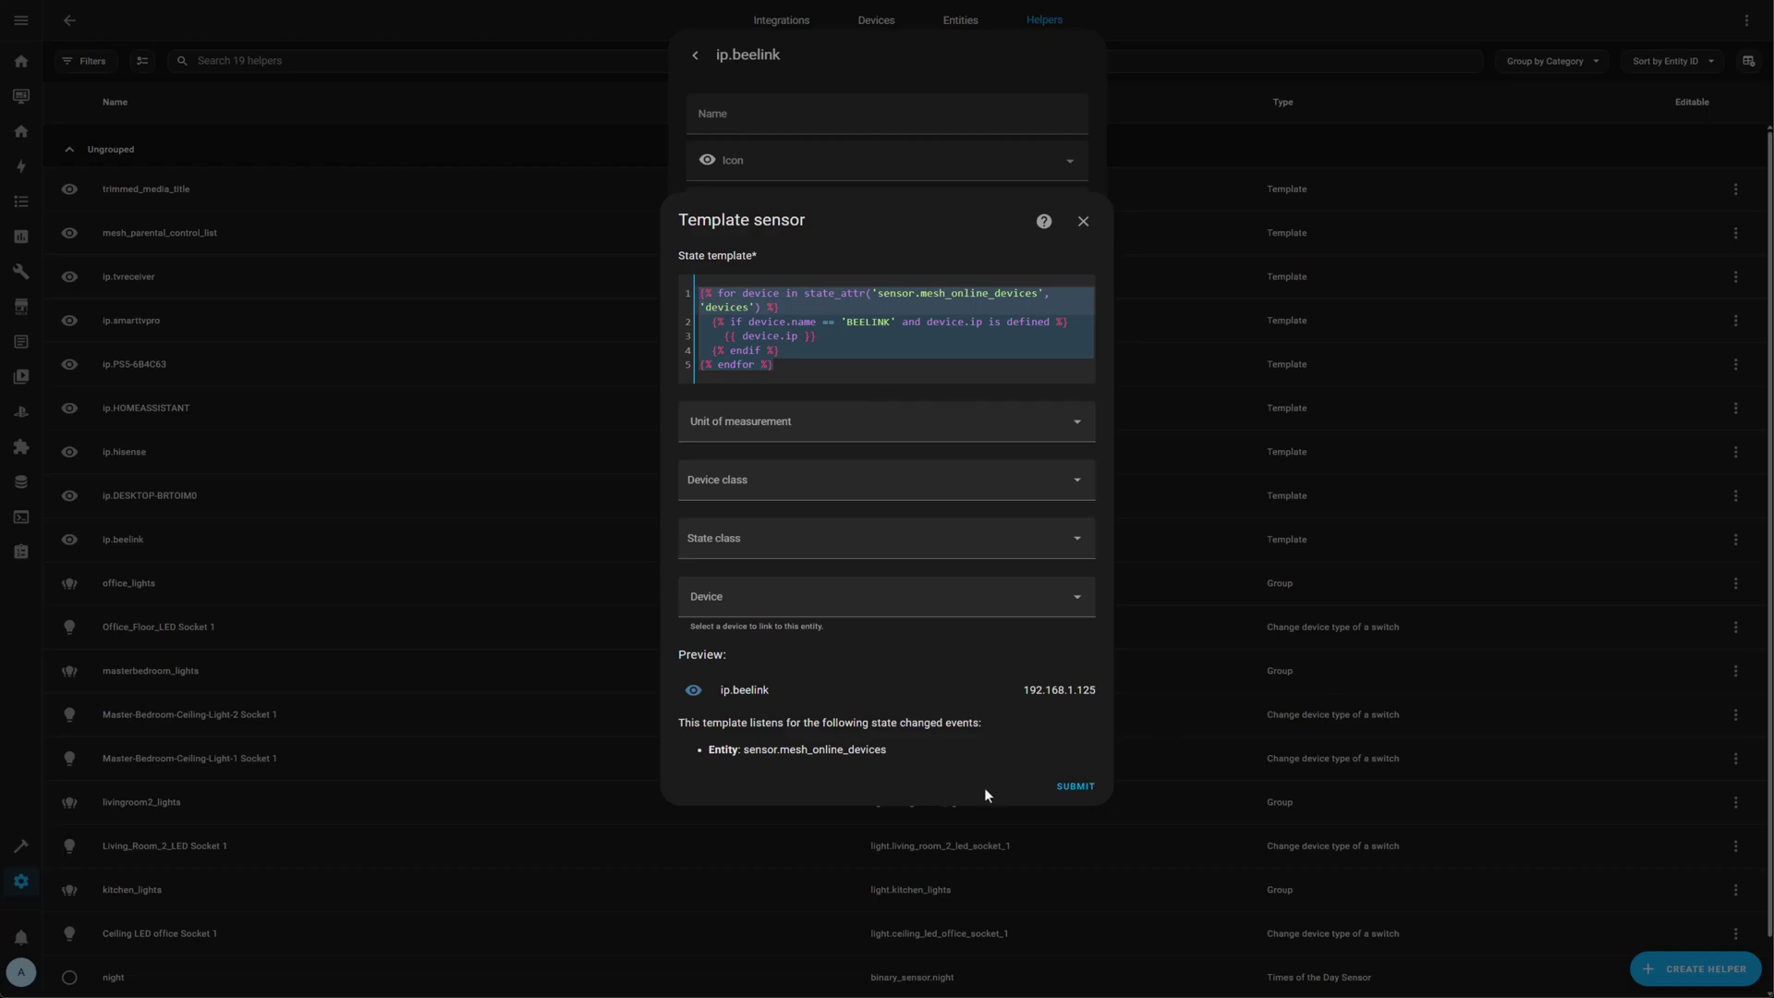
click(1083, 221)
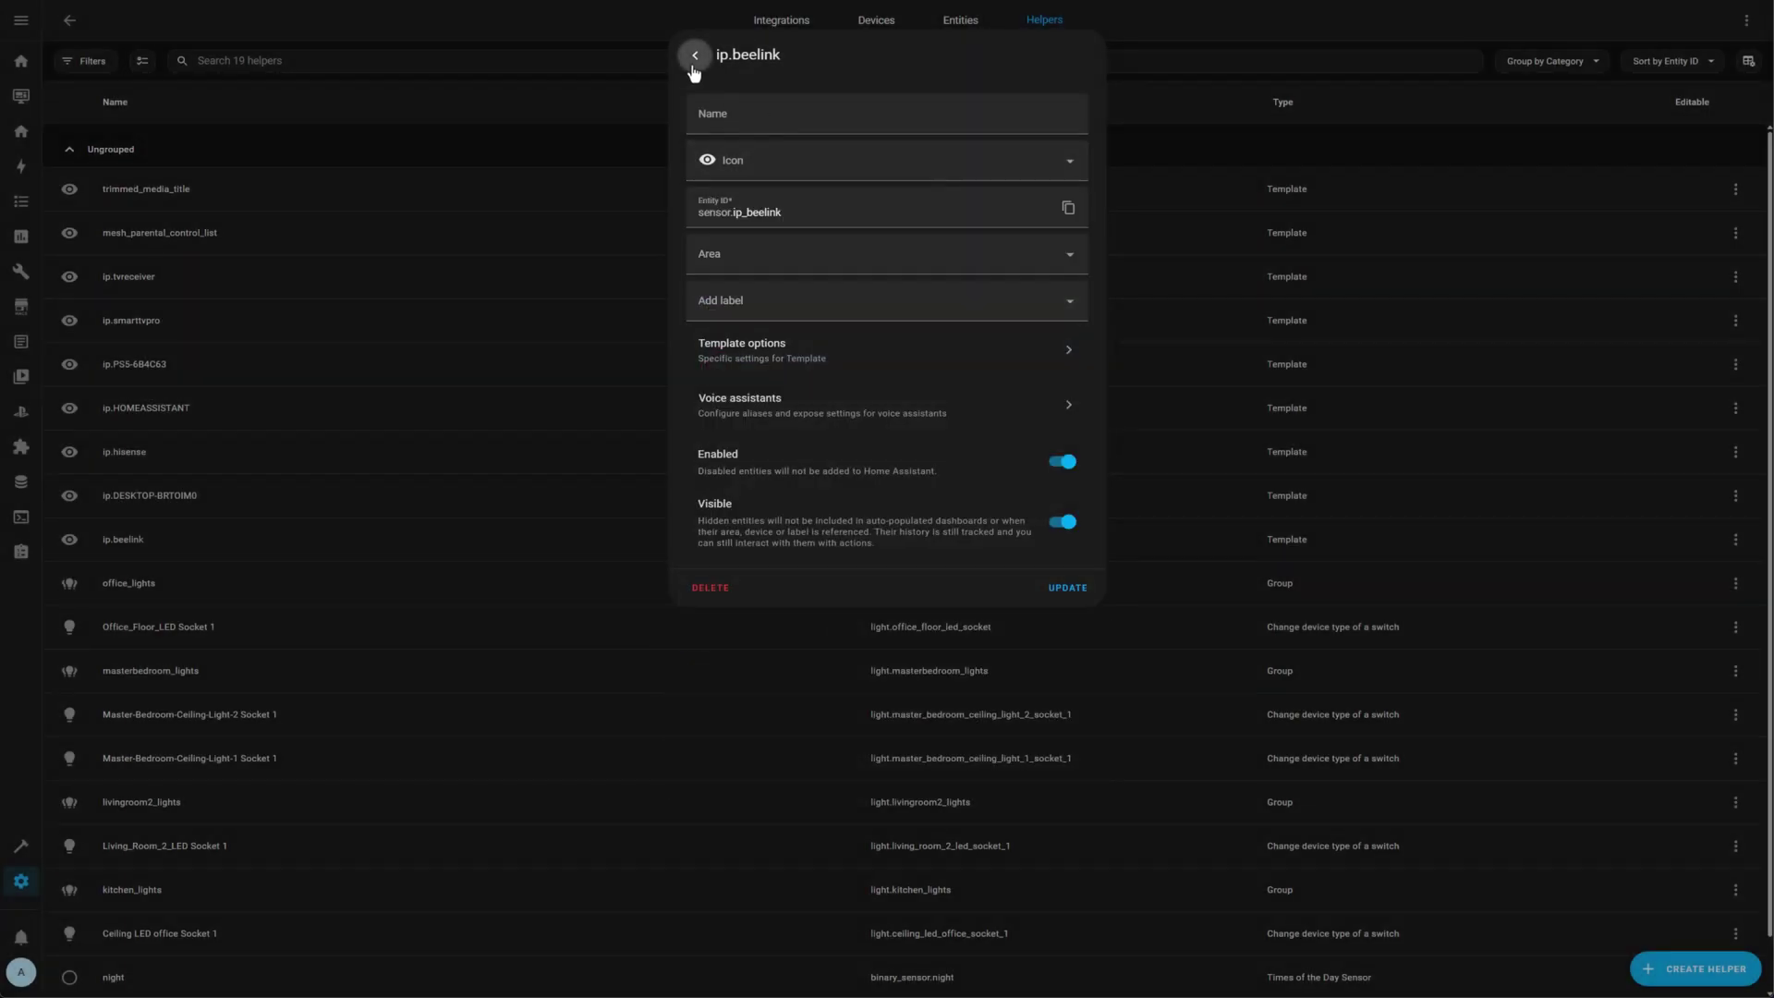
click(694, 57)
click(695, 57)
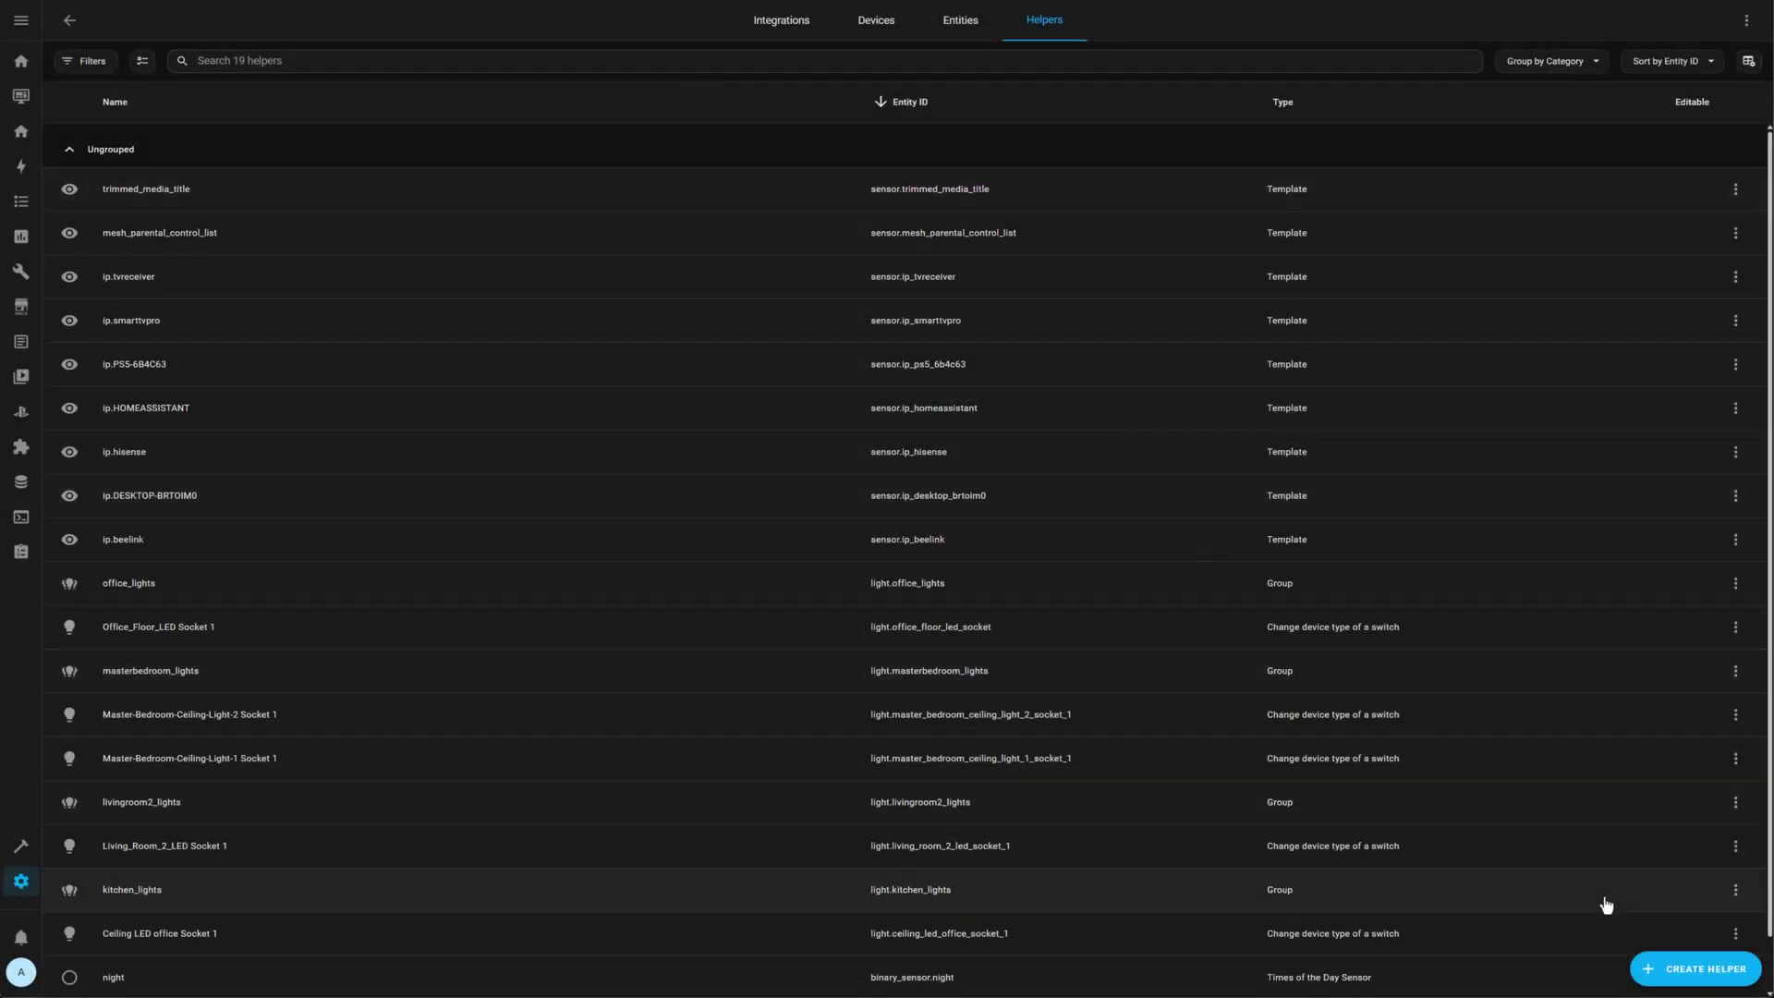
Start a template sensor helper using the pasted BEELINK template, swapped to HP959E35.
click(1693, 979)
scroll(966, 638, down, 3)
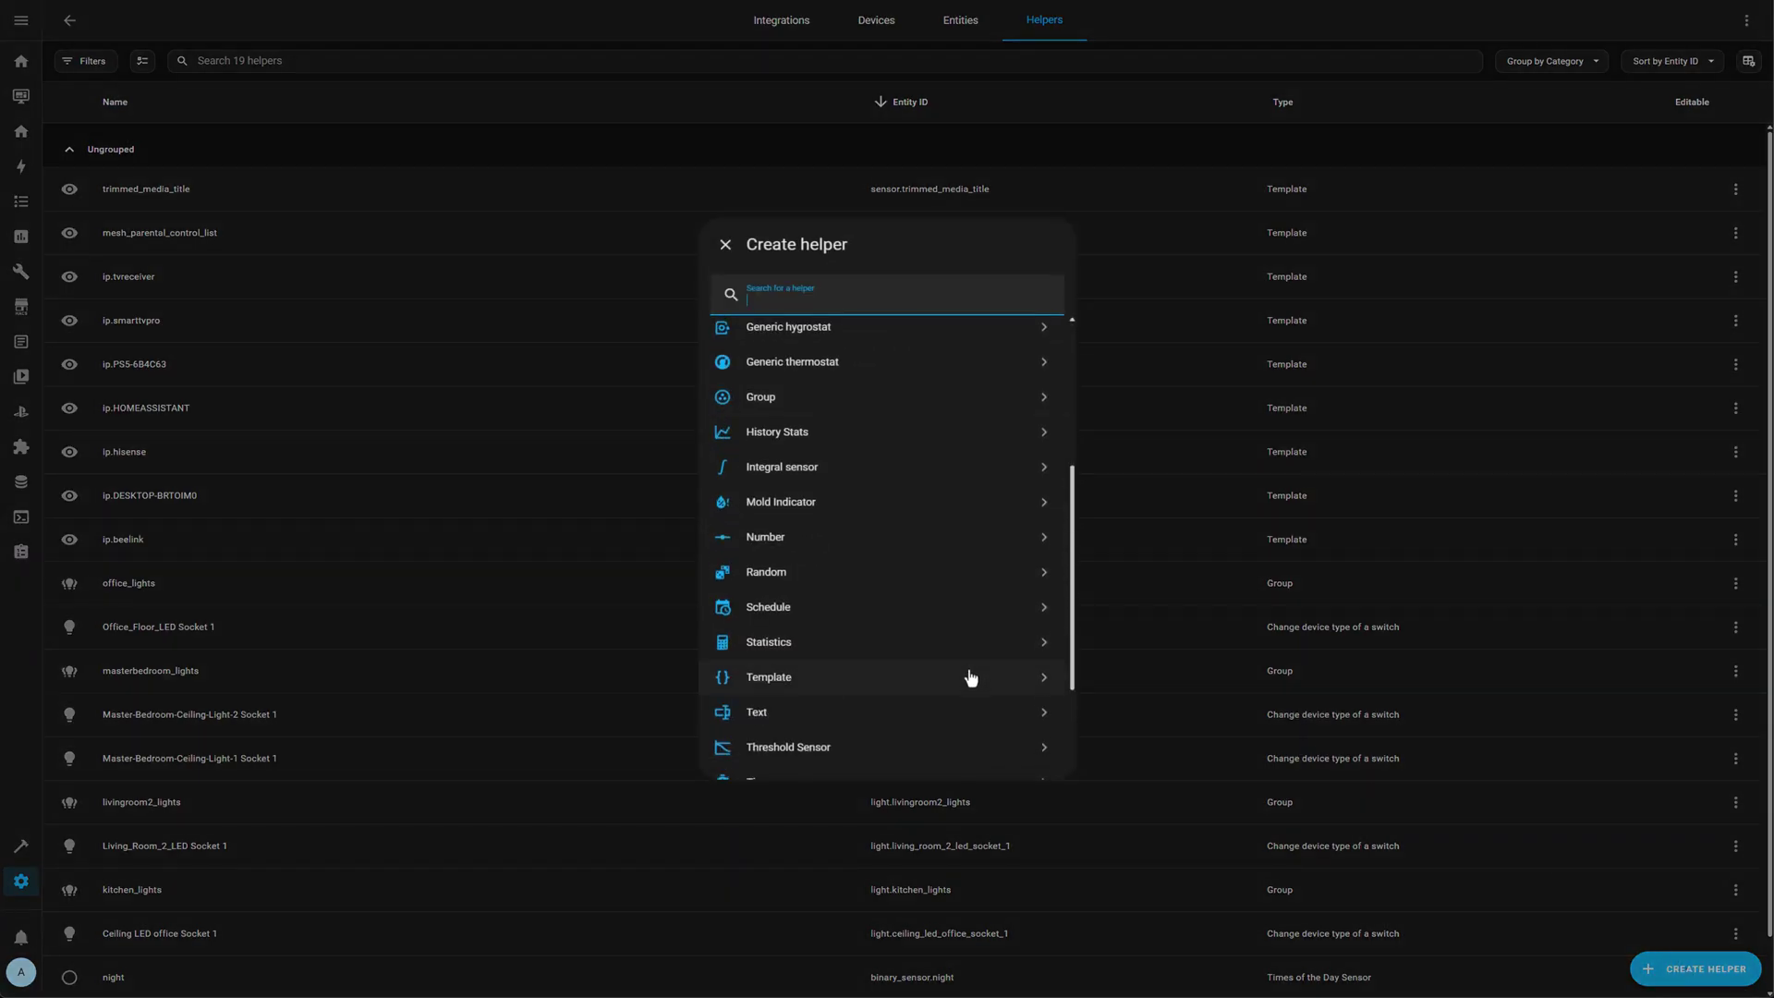
click(776, 681)
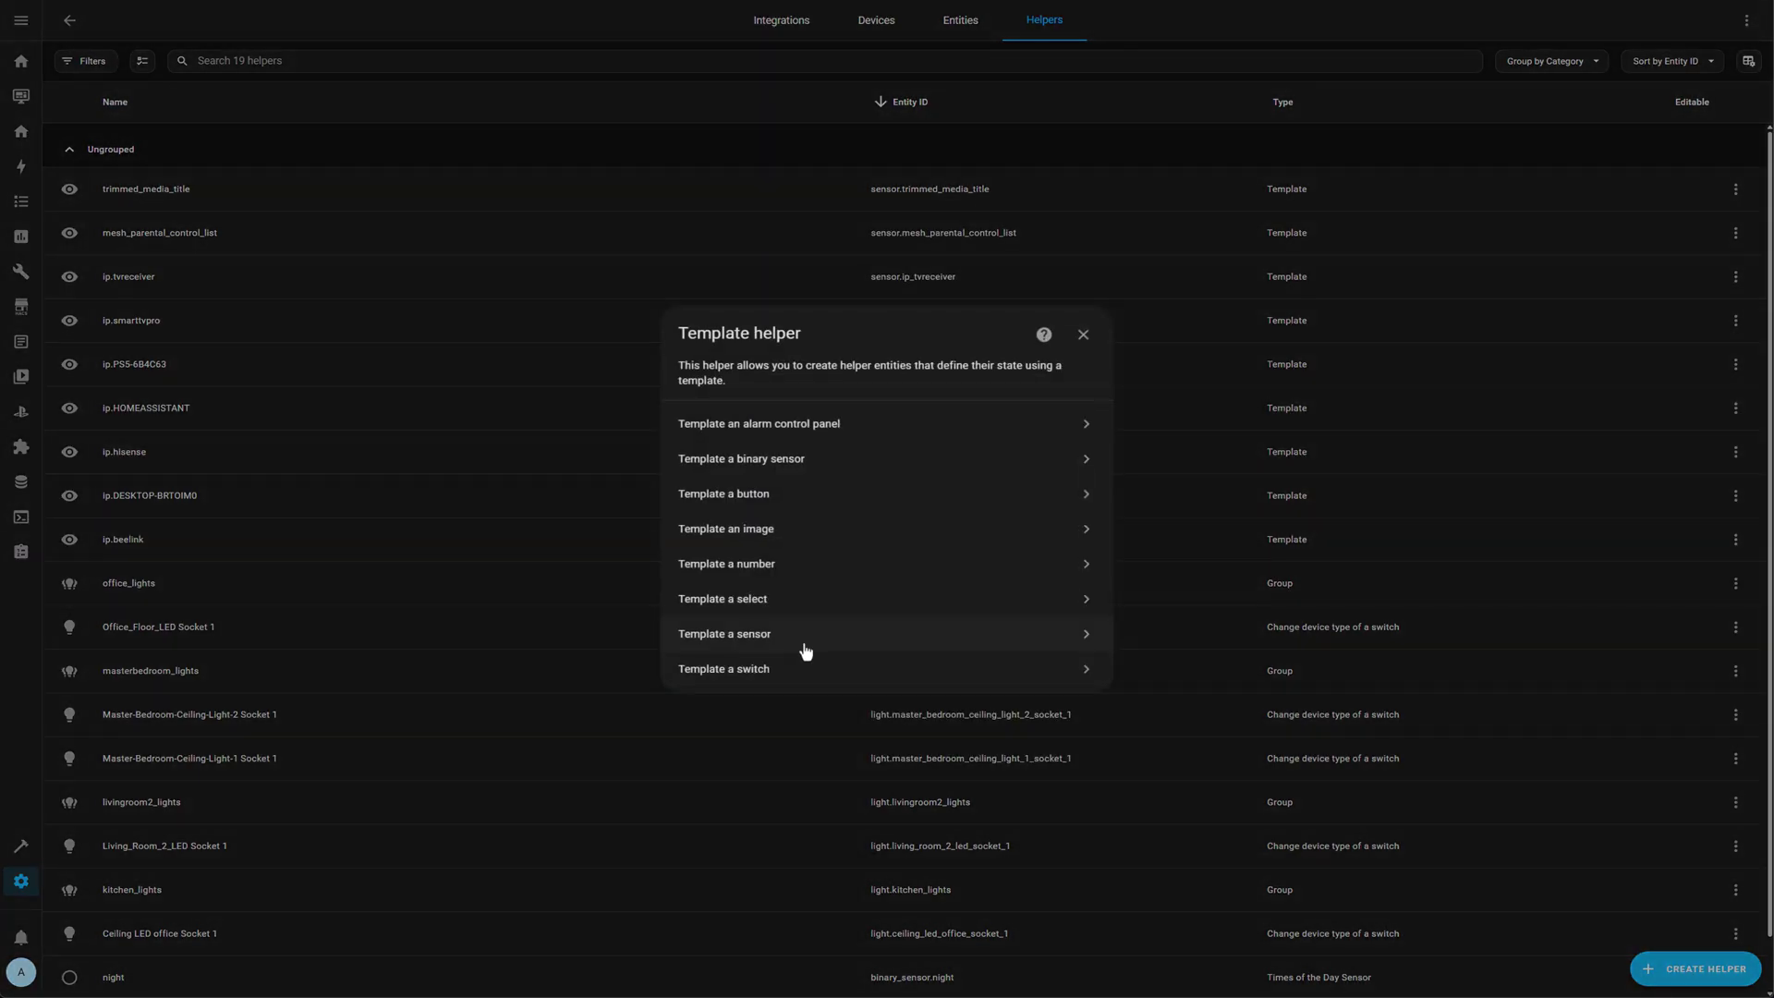
click(808, 640)
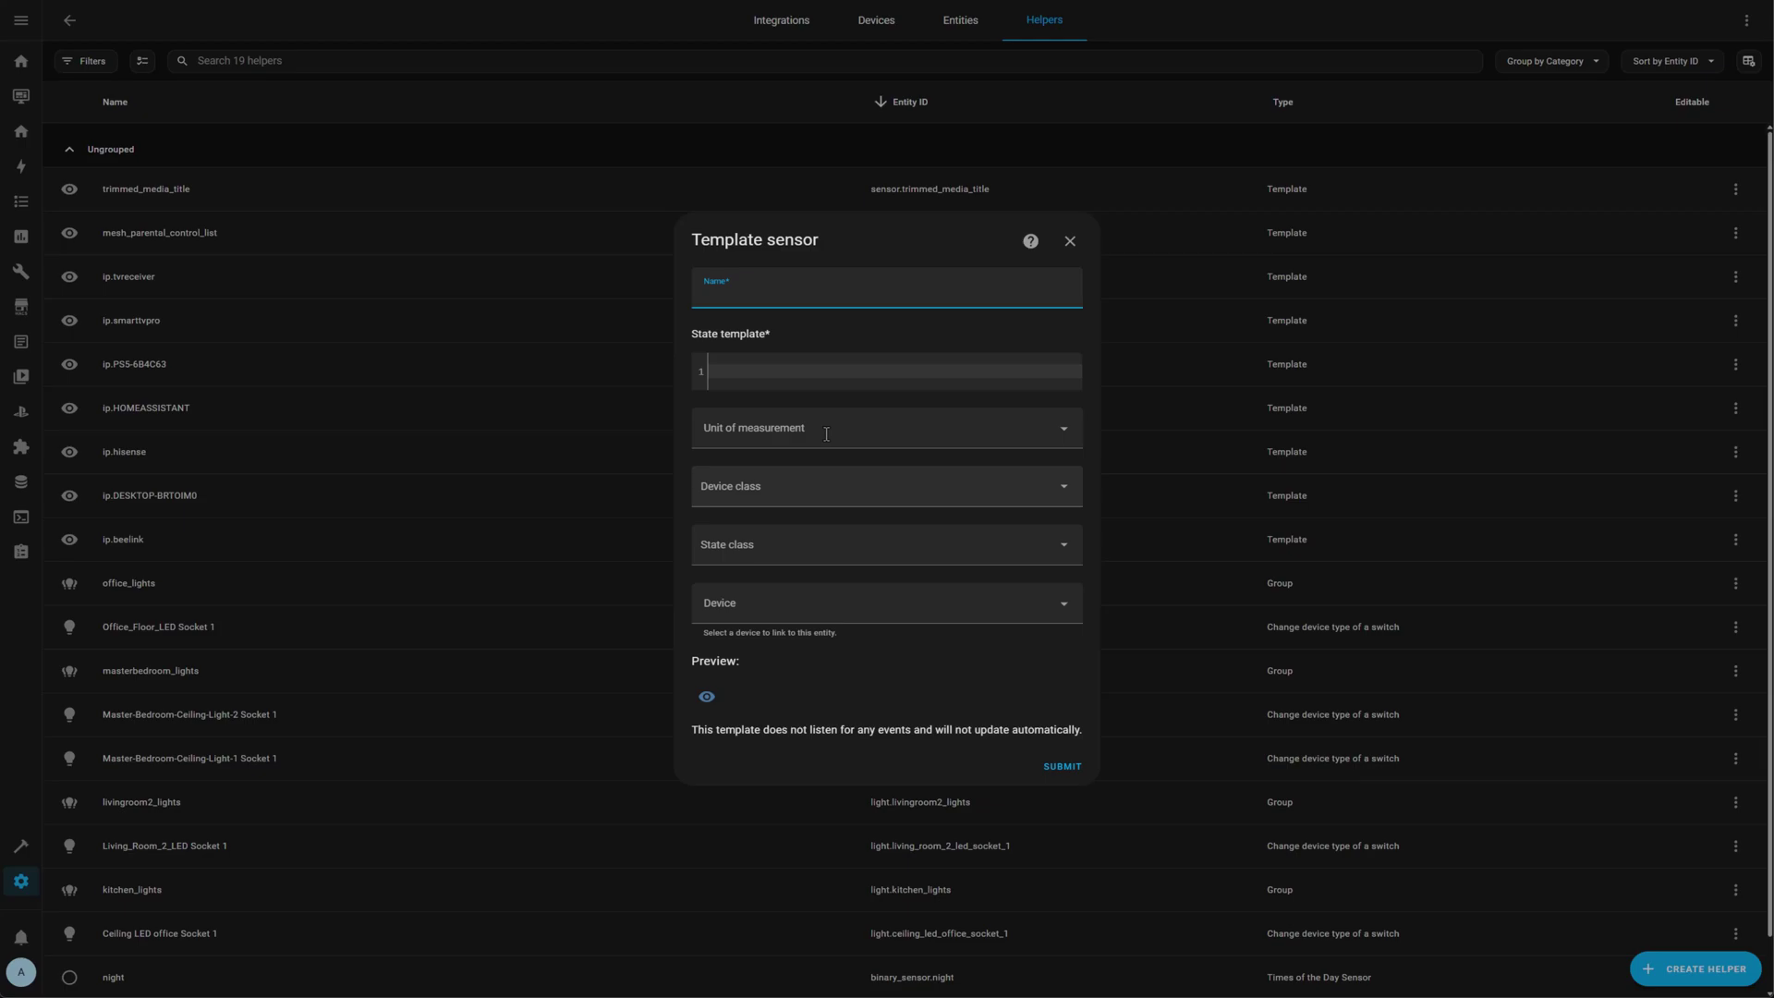
click(809, 373)
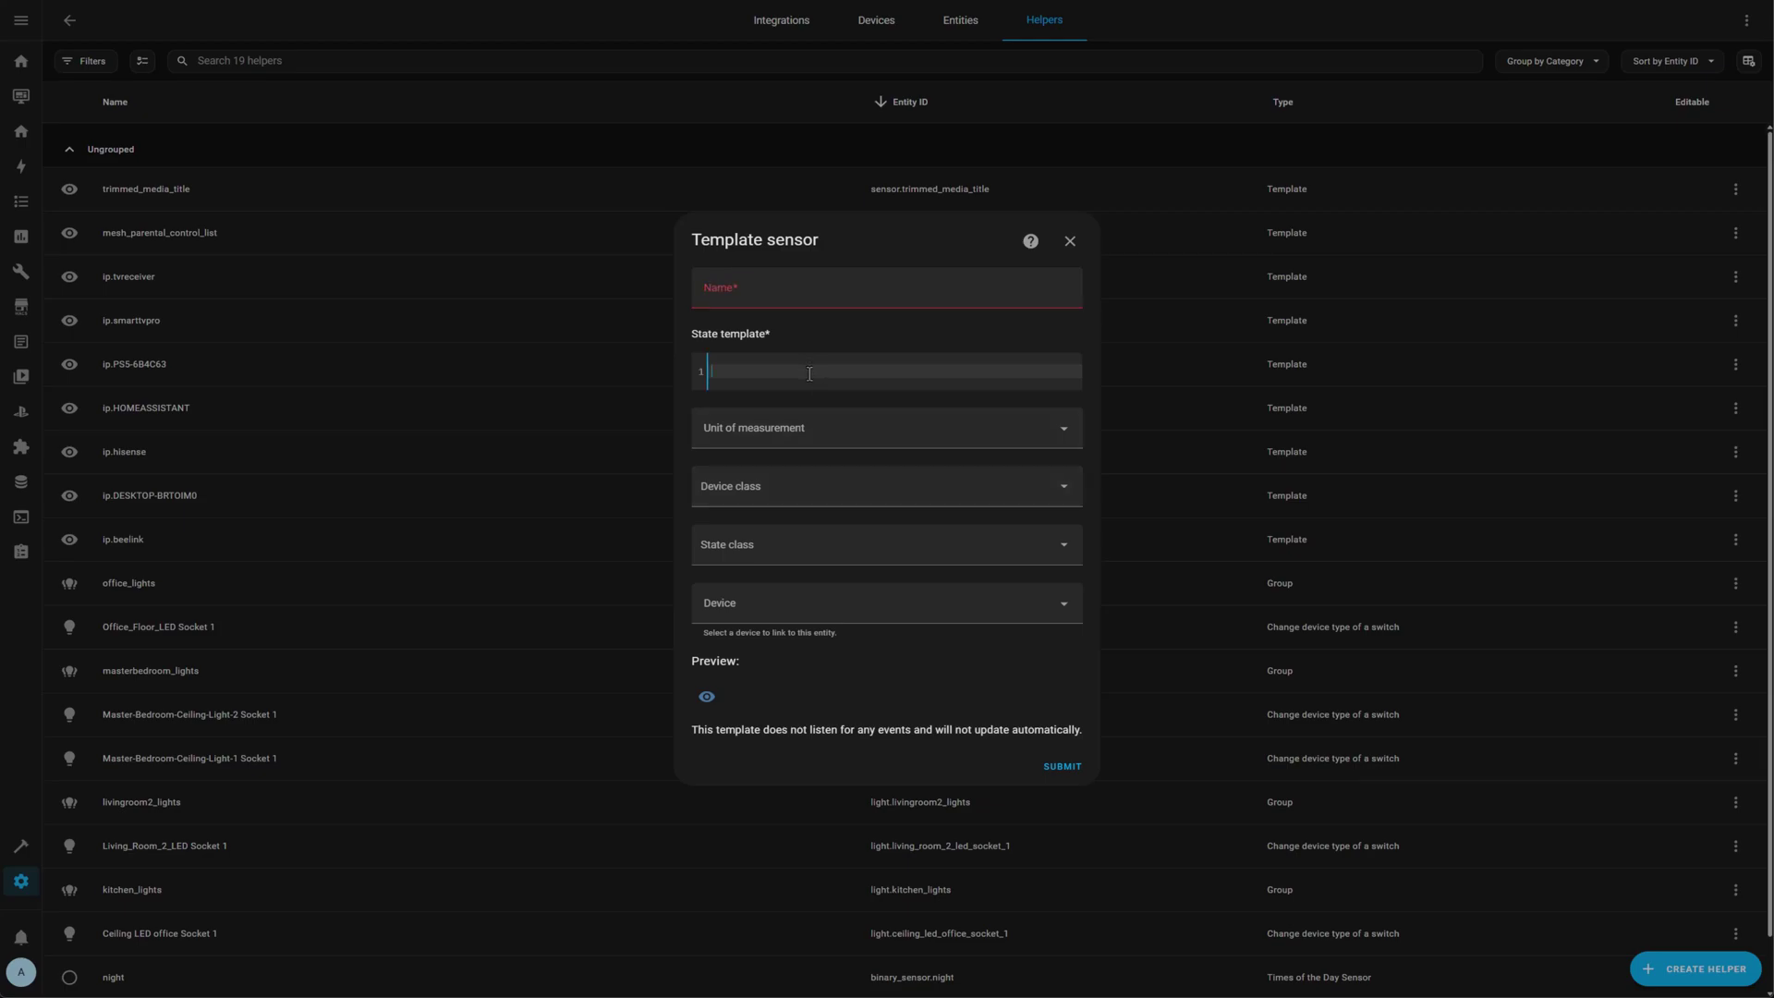
text({% for device in state_attr('sensor.mesh_online_devices', 'devices') %}   {% if device.name == 'BEELINK' and device.ip is defined %}     {{ device.ip }}   {% endif %} {% endfor %})
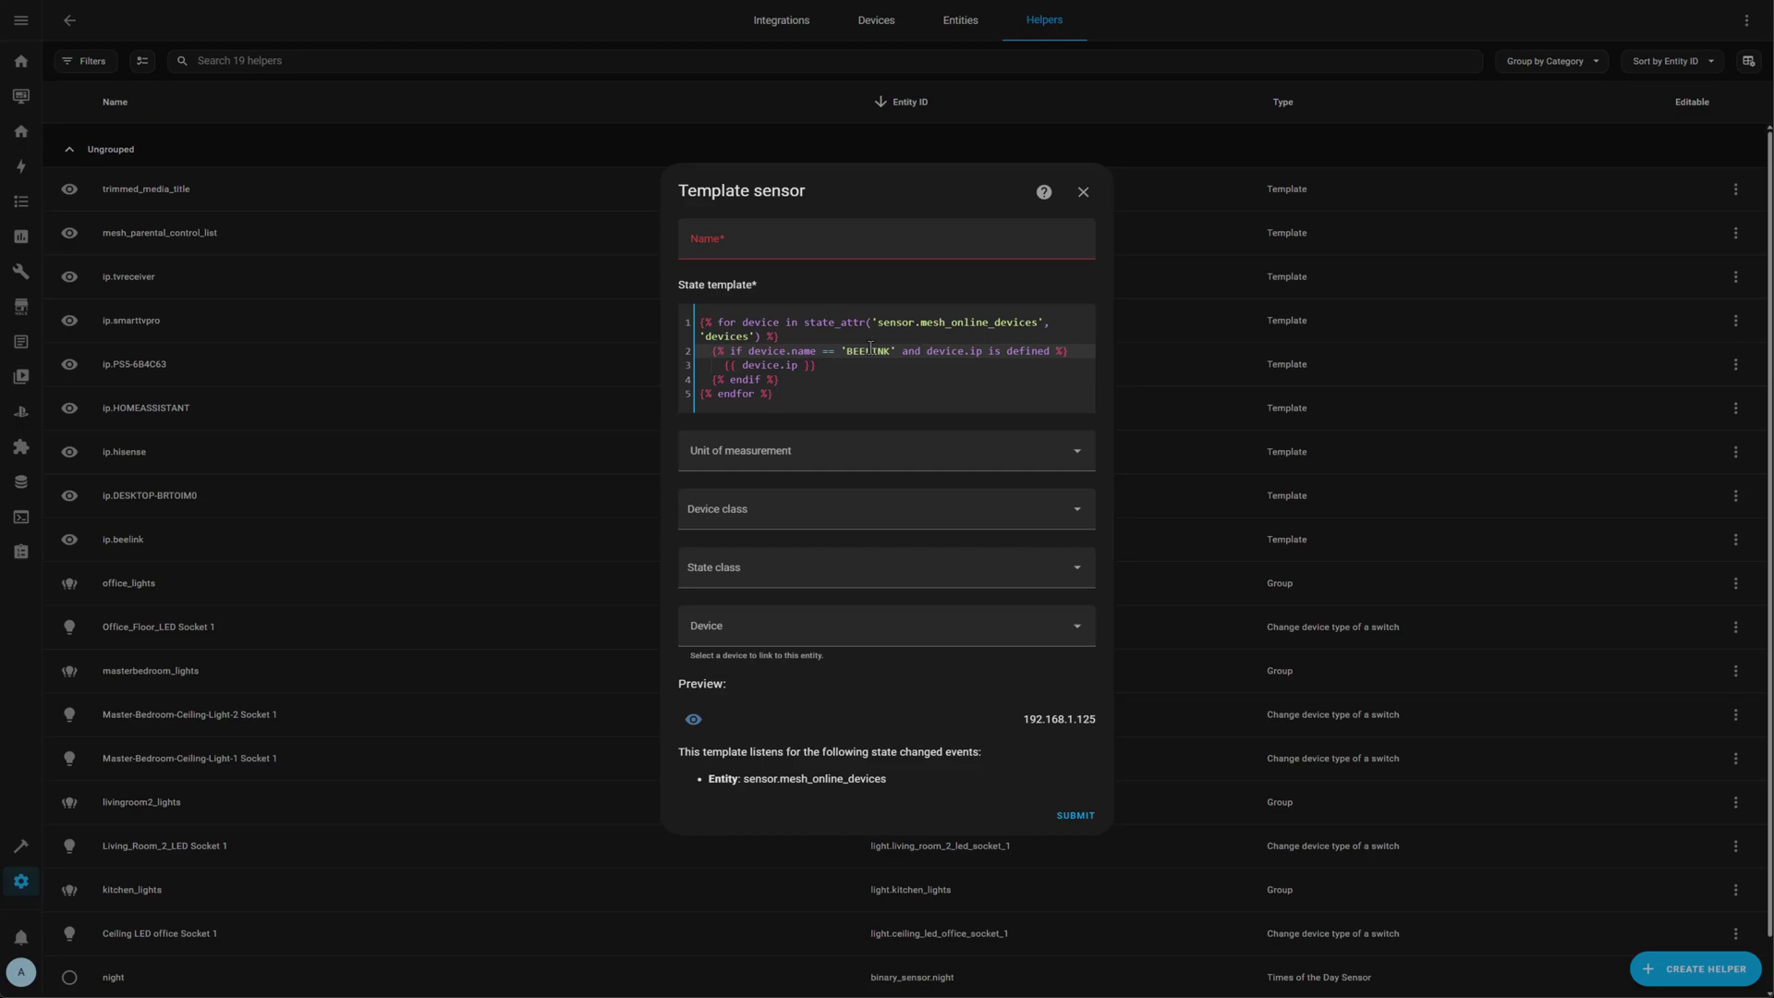
double_click(869, 351)
text(HP959E35)
click(912, 392)
Name the sensor ip.HP959E35, submit it, and check its 192.168.1.149 reading.
click(763, 242)
text(HP959E35)
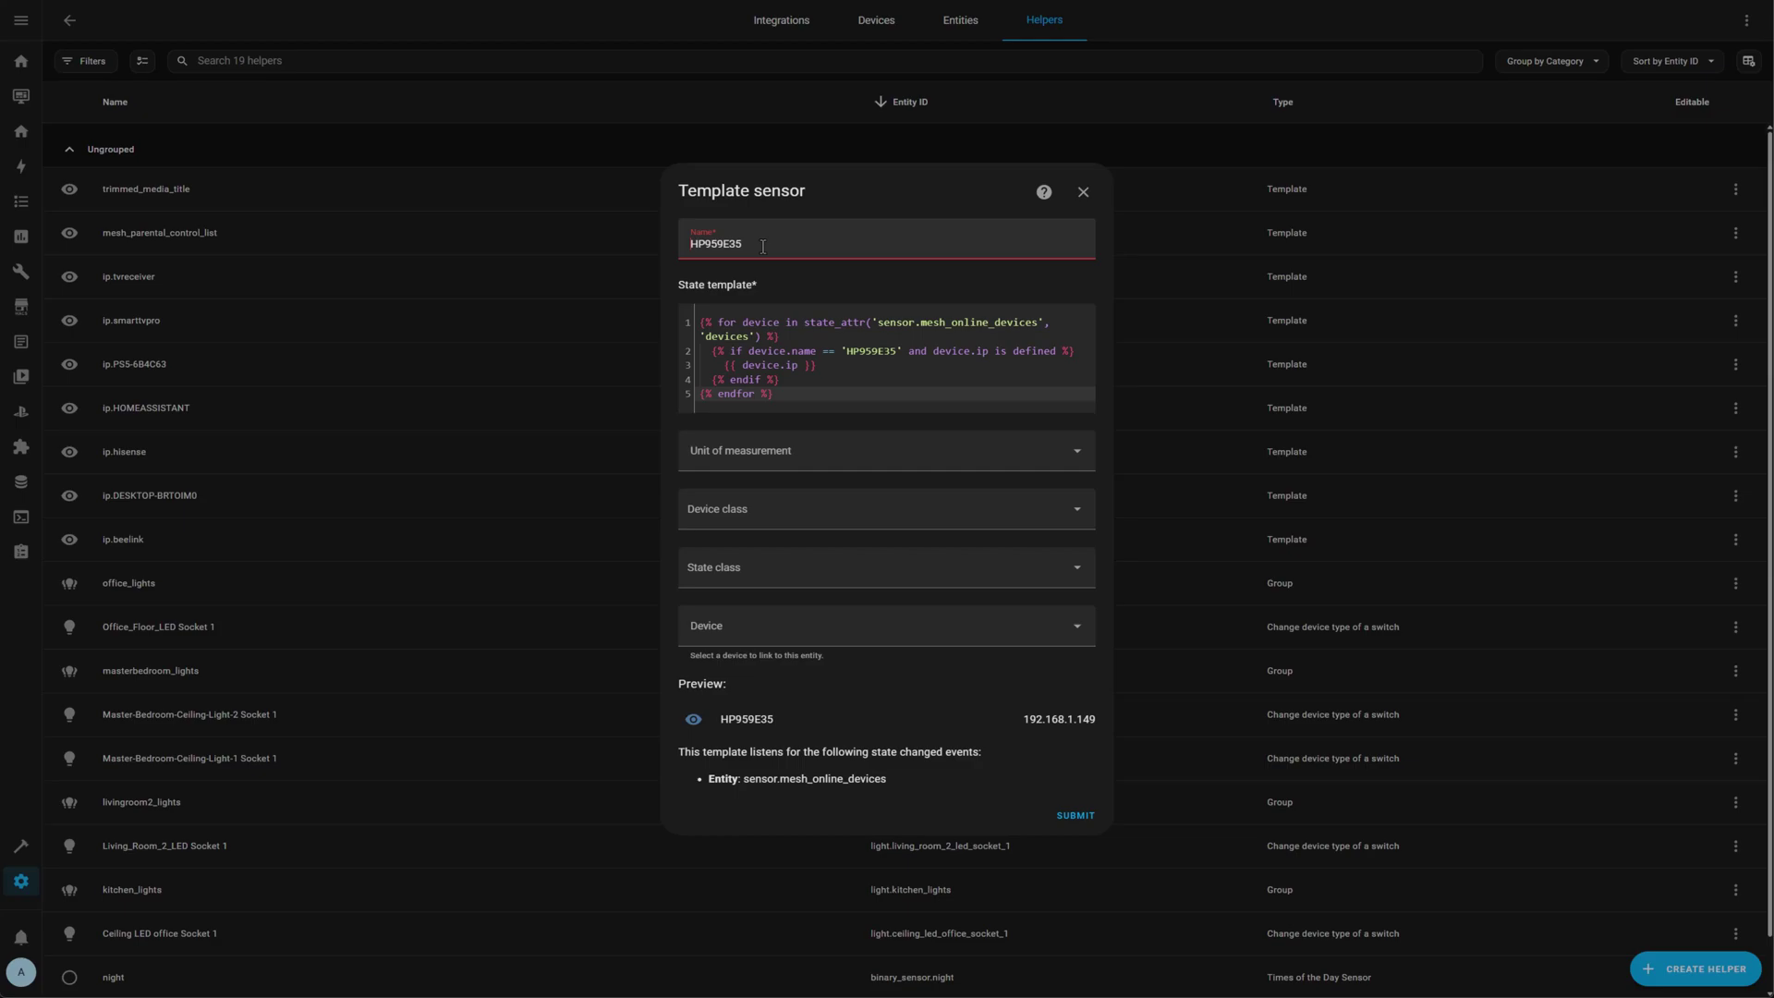
key(Home)
text(ip.)
click(1077, 818)
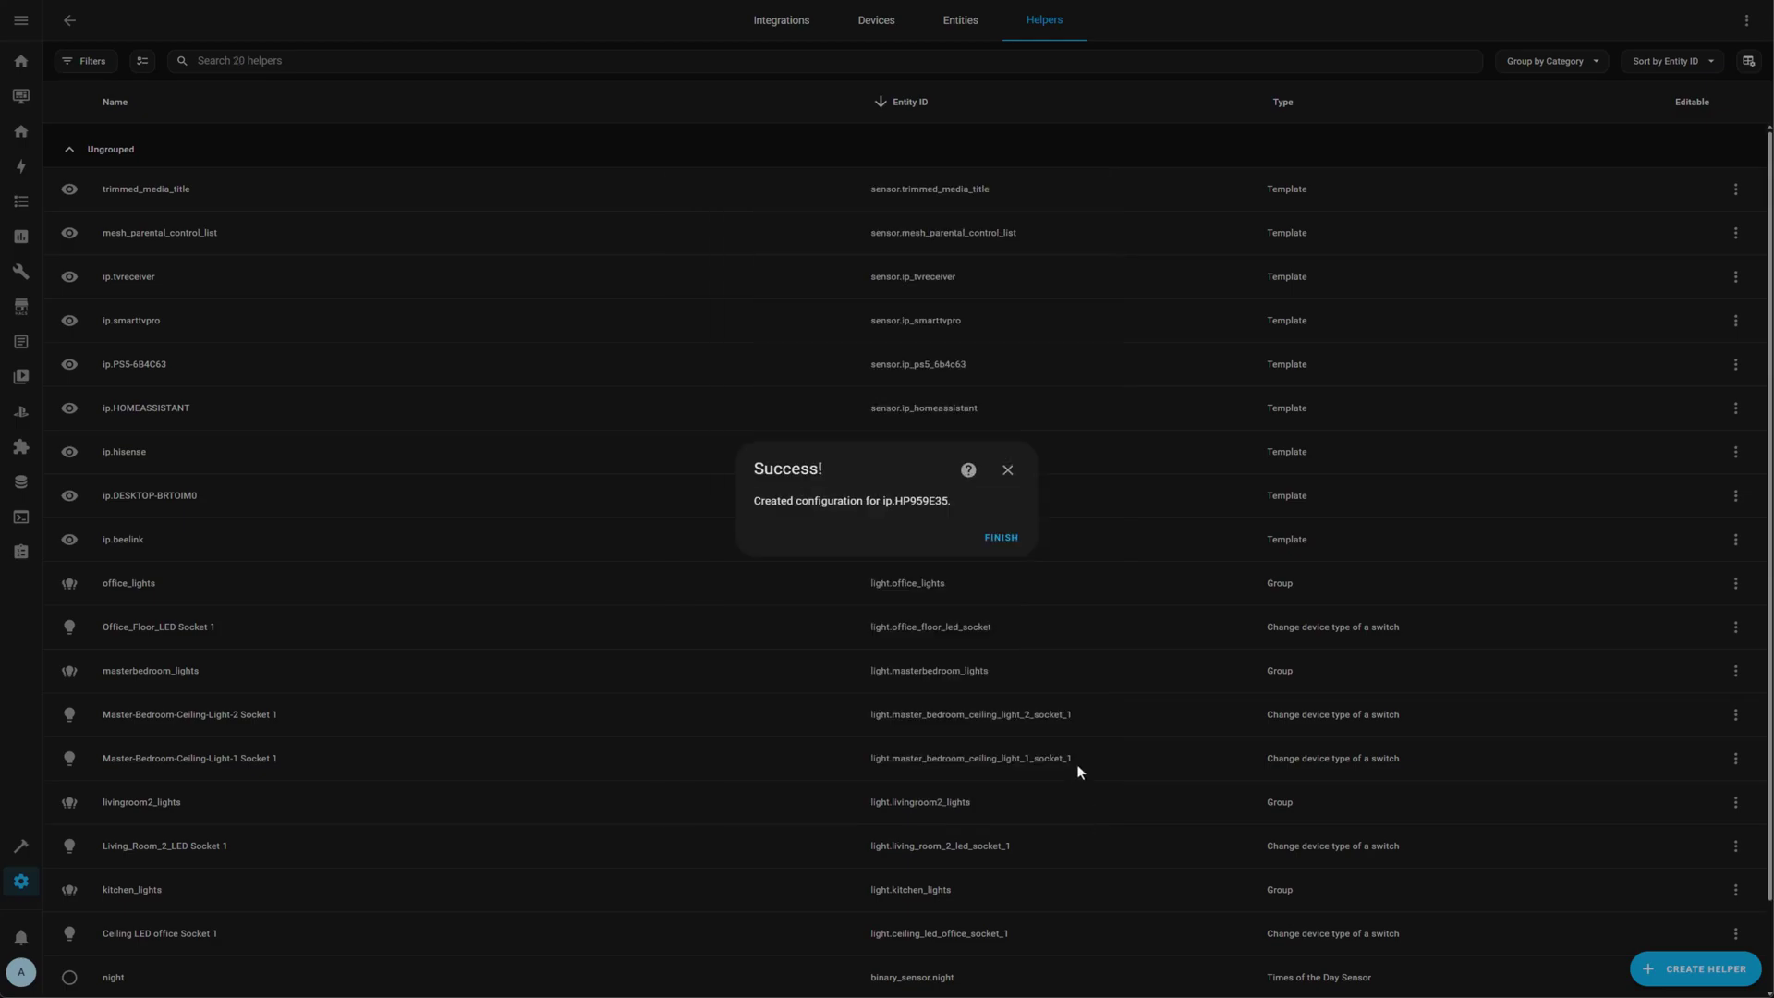
click(994, 546)
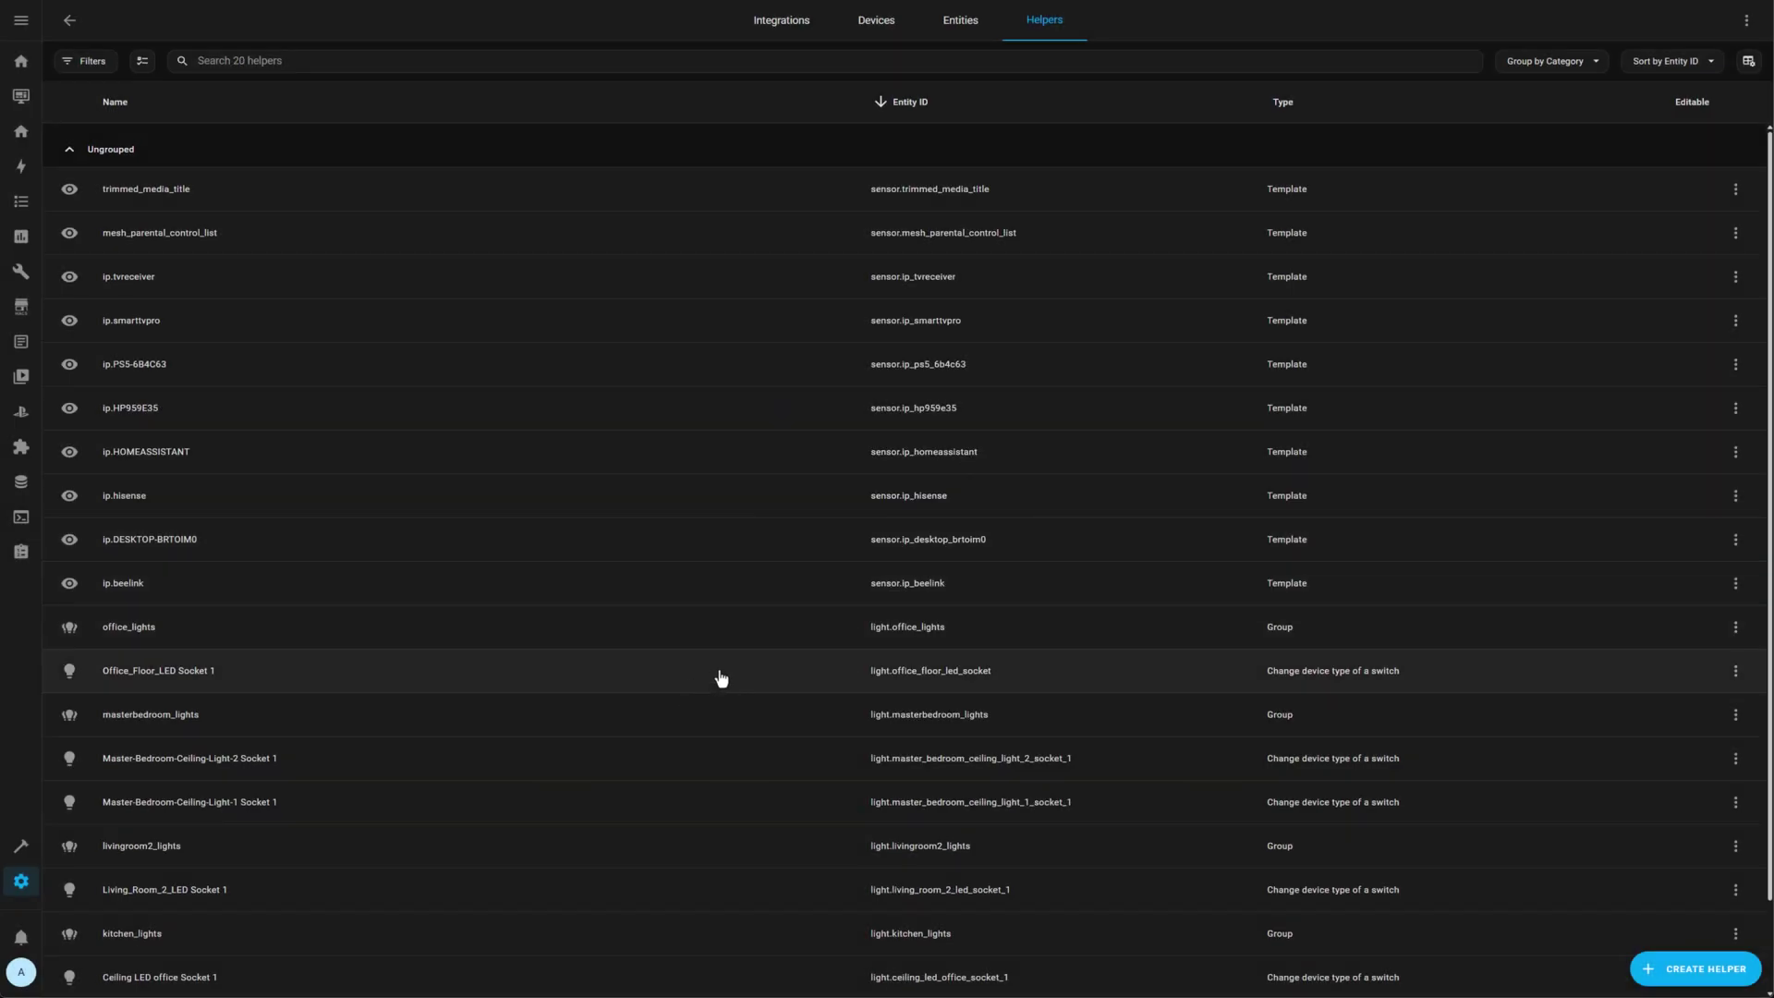
click(424, 411)
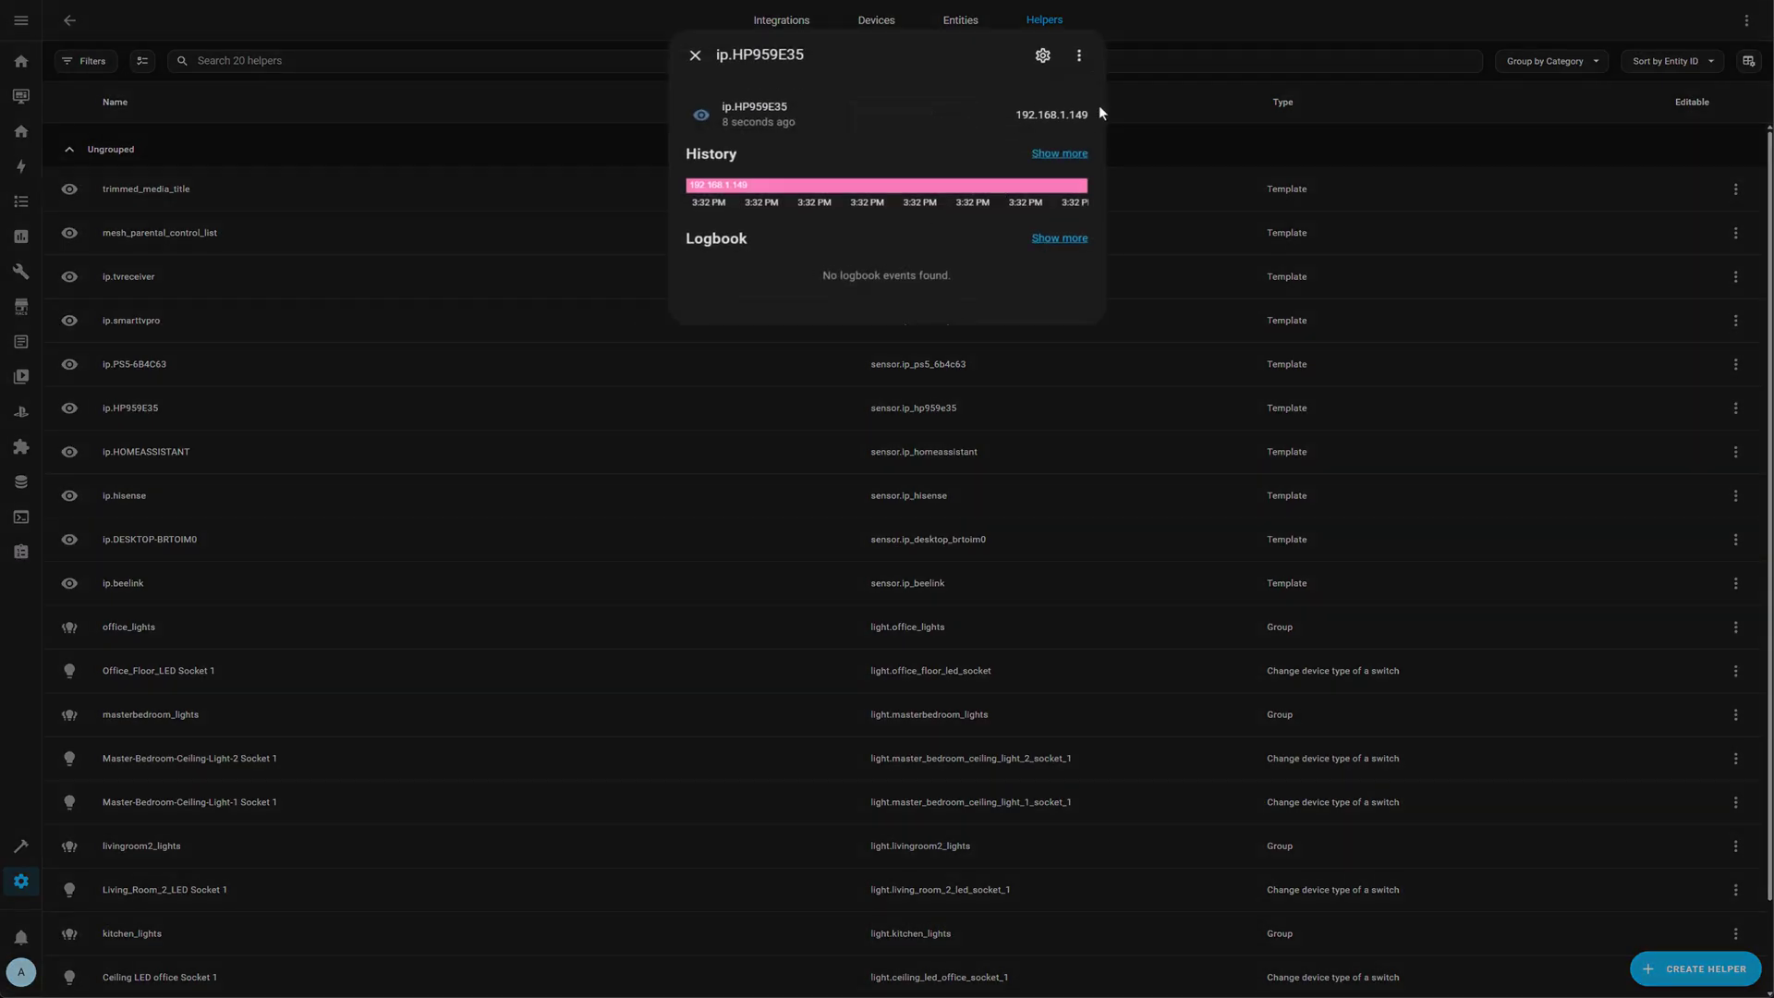
click(695, 56)
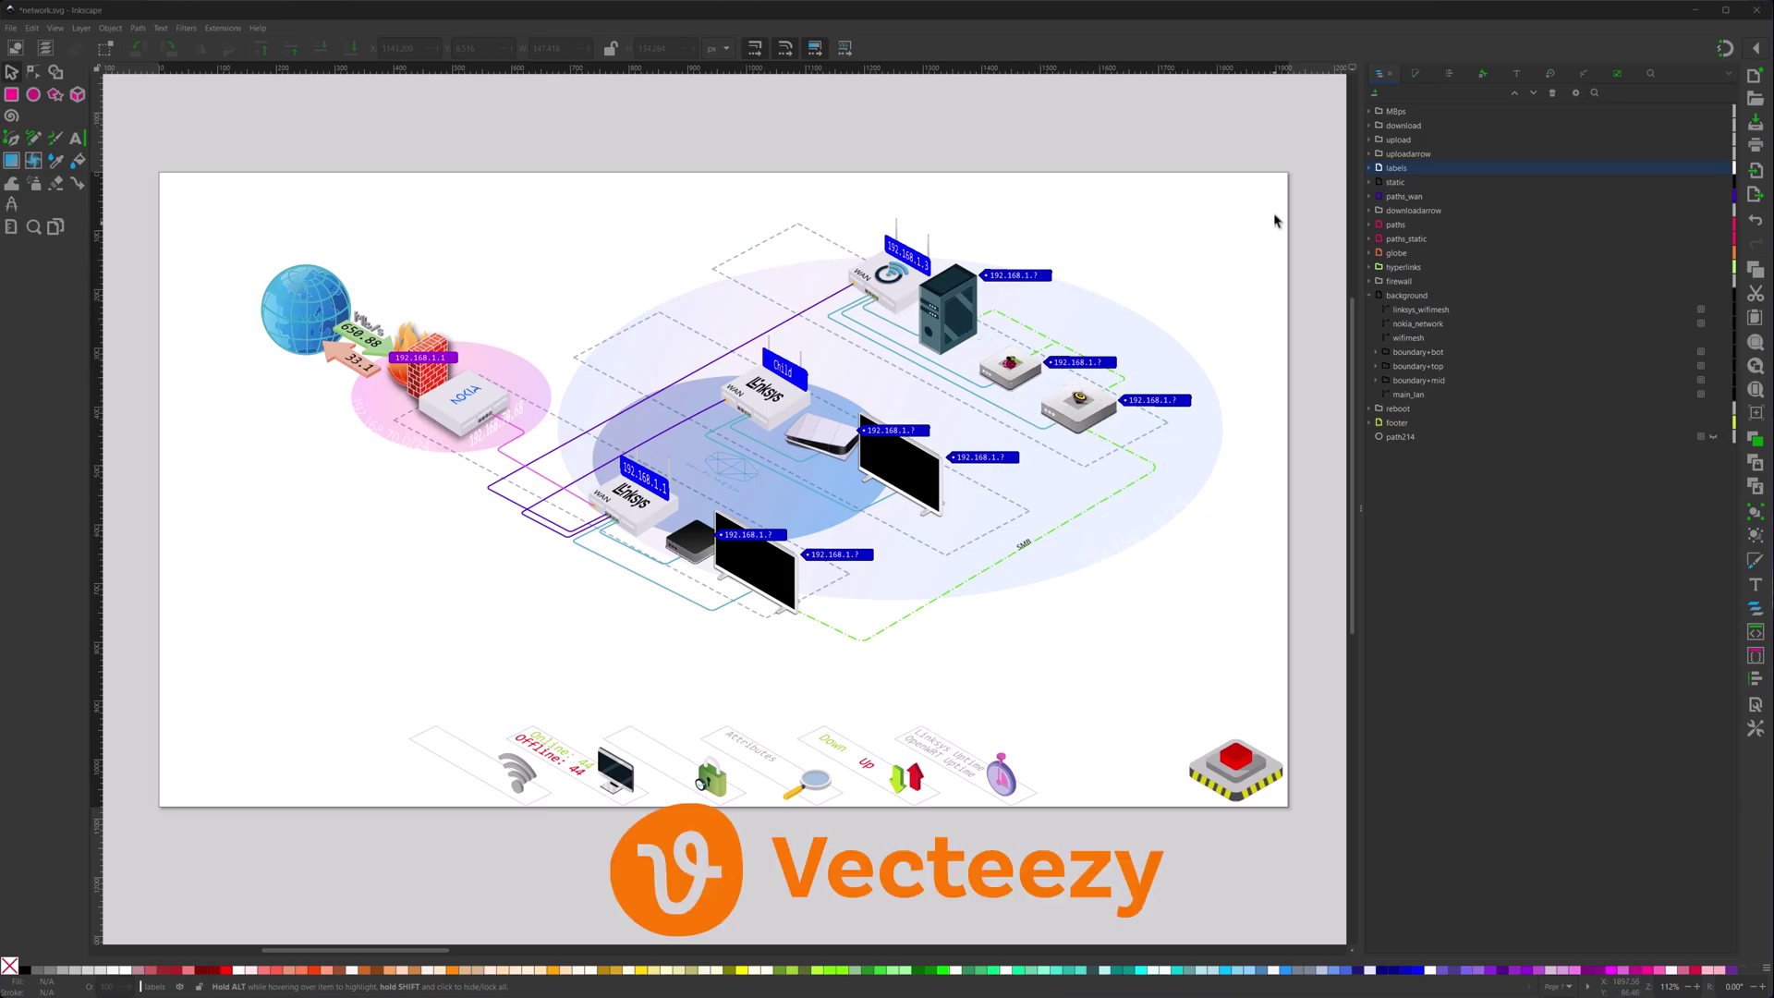
Expand the static layer and unhide the printer row with its eye icon.
click(1370, 184)
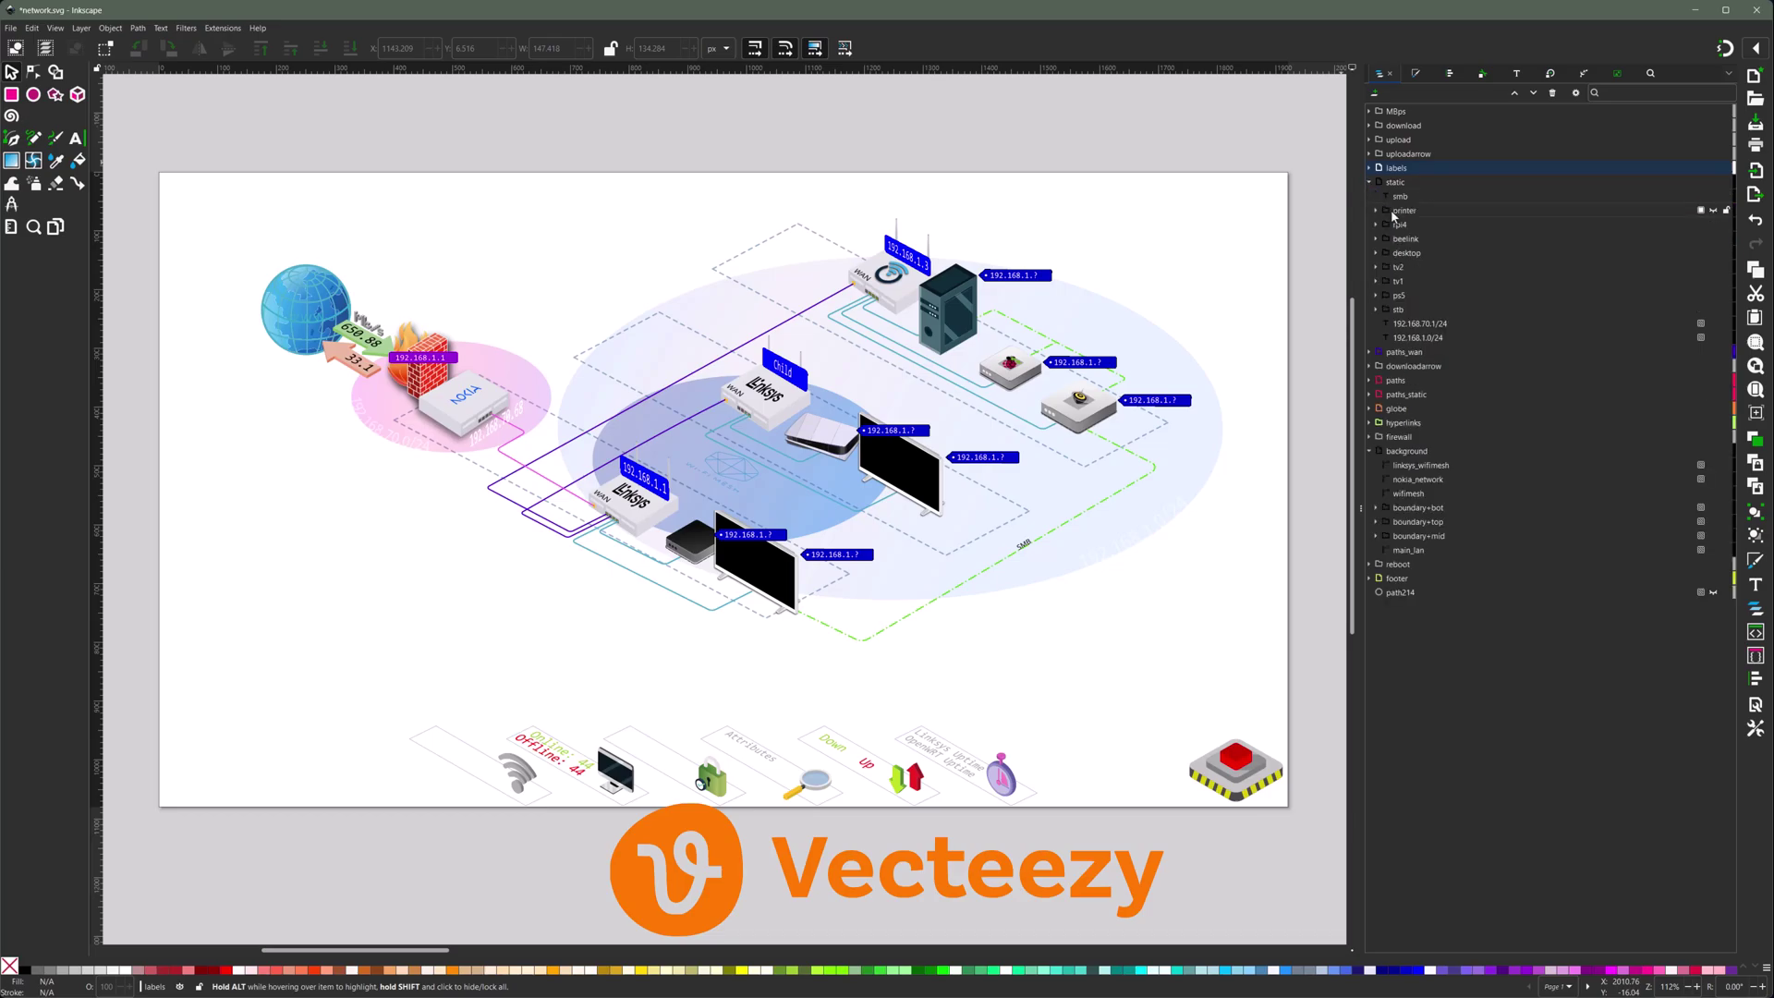
click(1712, 211)
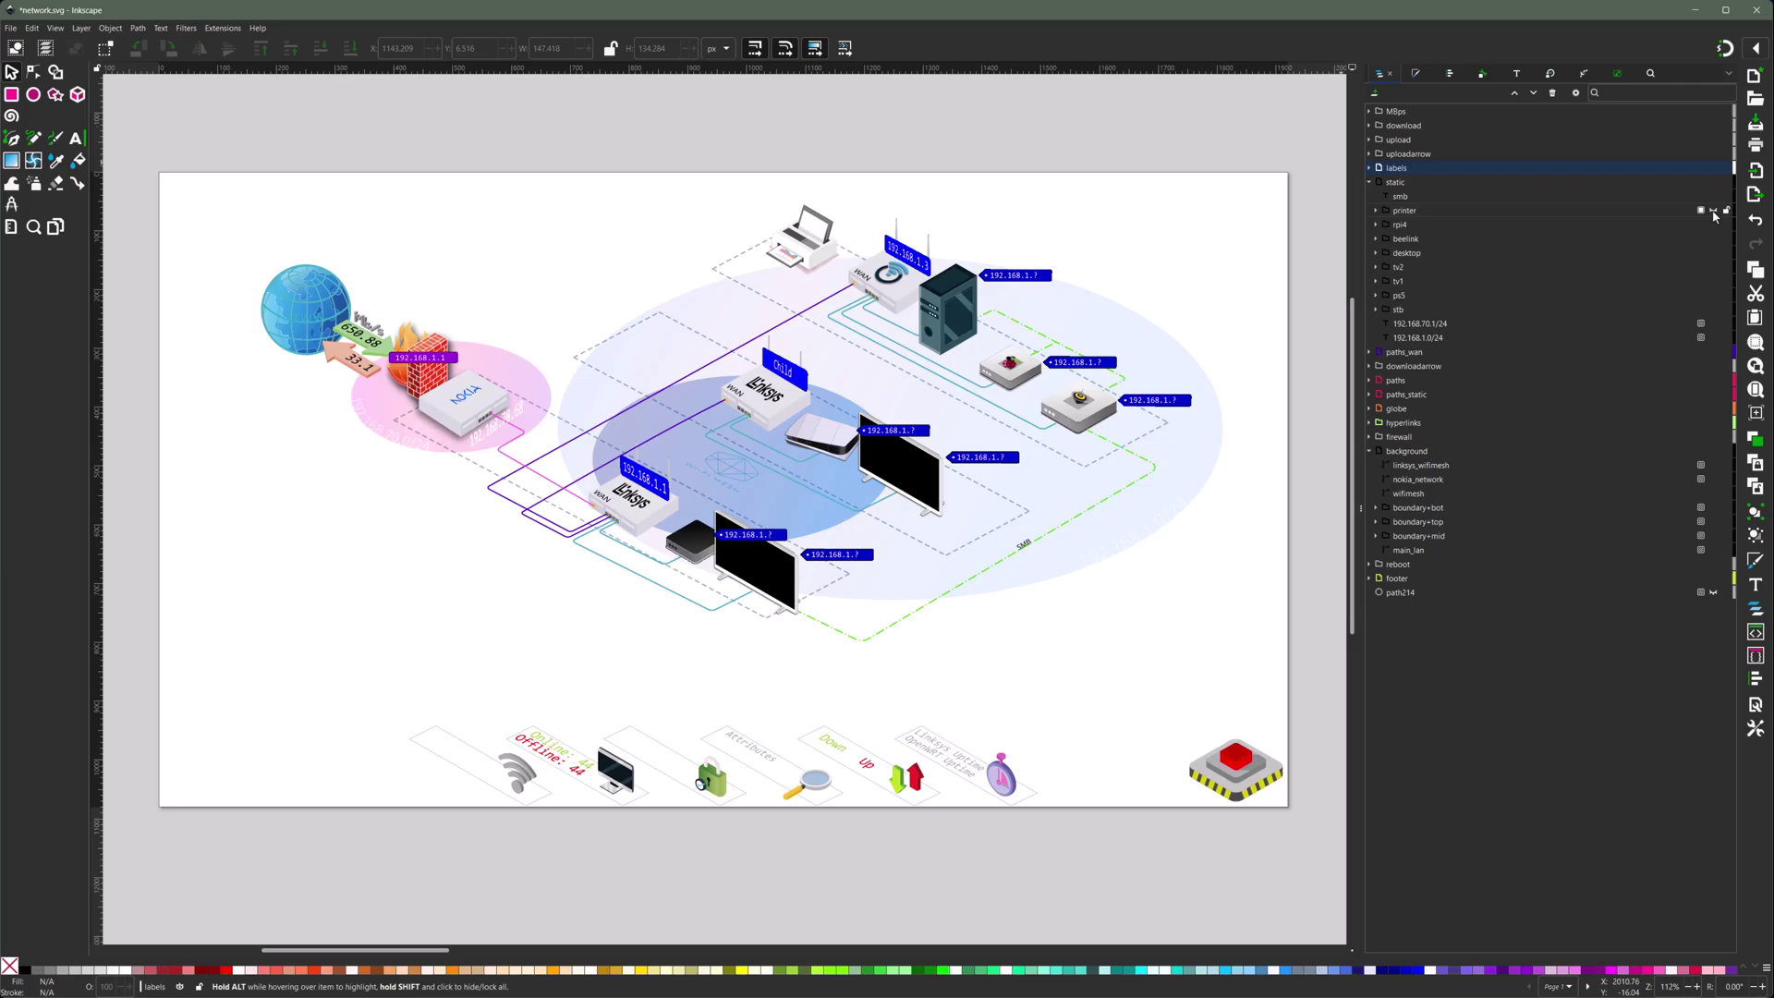
click(1713, 210)
click(1713, 210)
Make the printer's connection path in the paths layer visible.
click(1389, 382)
click(1368, 381)
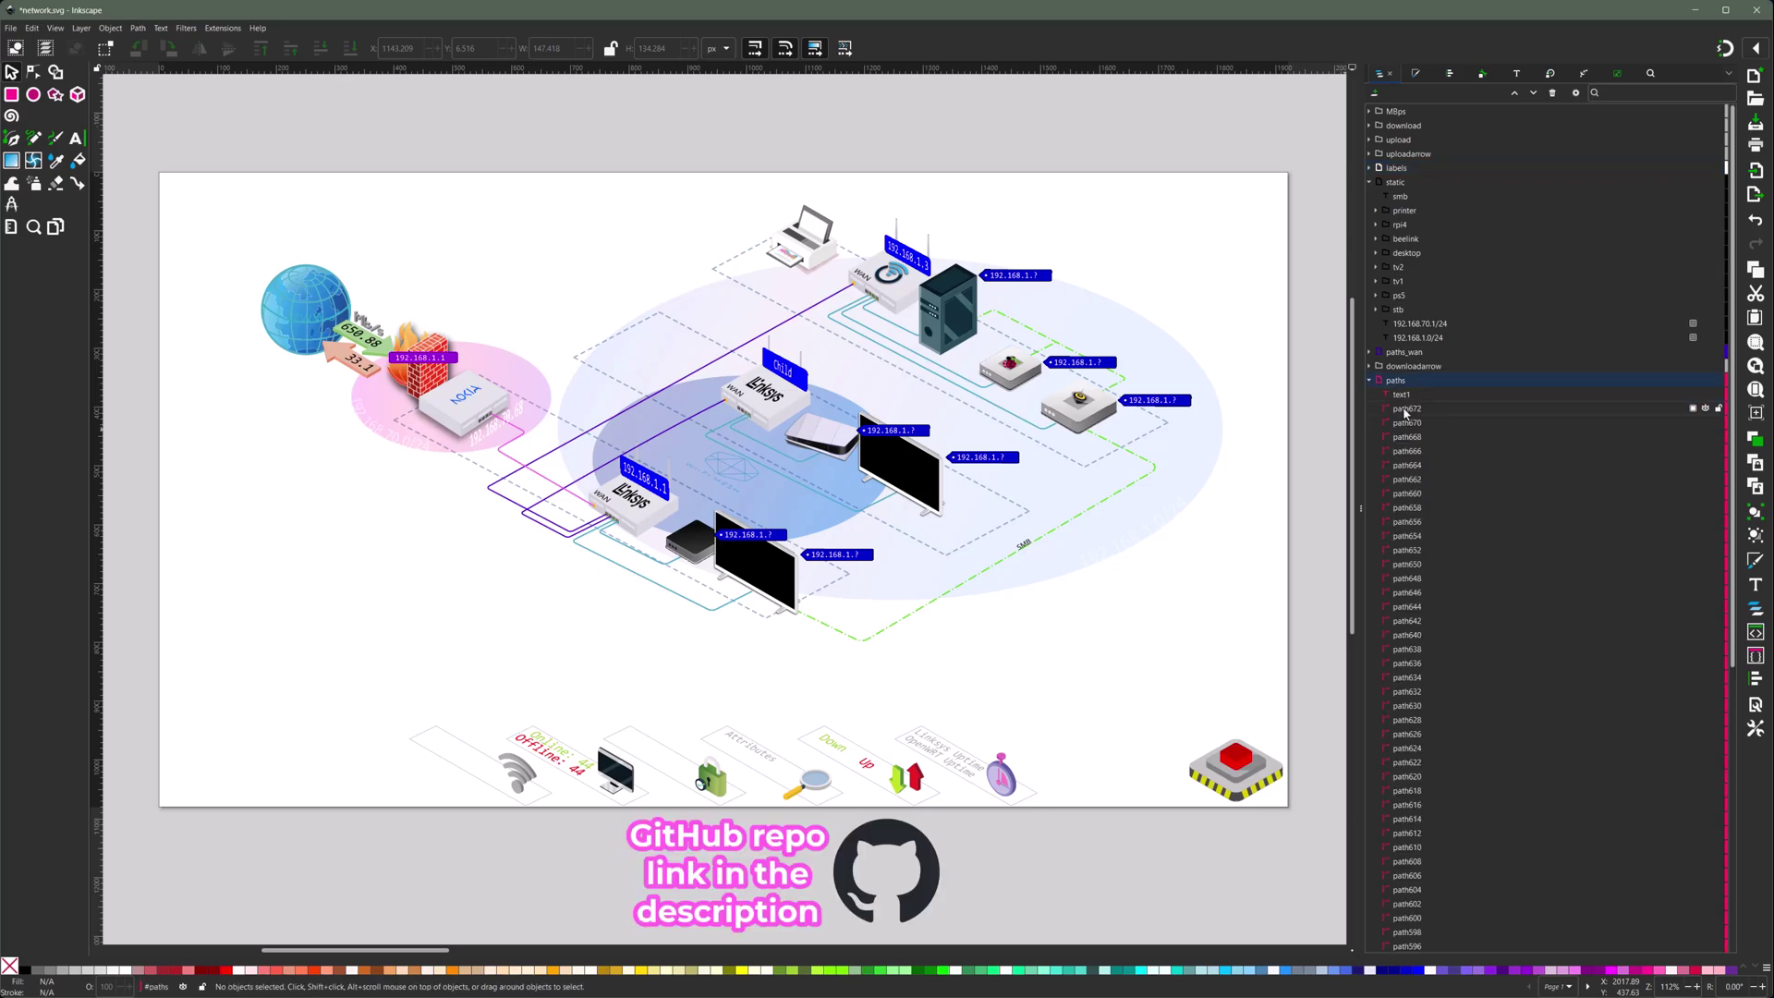
scroll(1454, 480, down, 2)
scroll(1455, 481, down, 6)
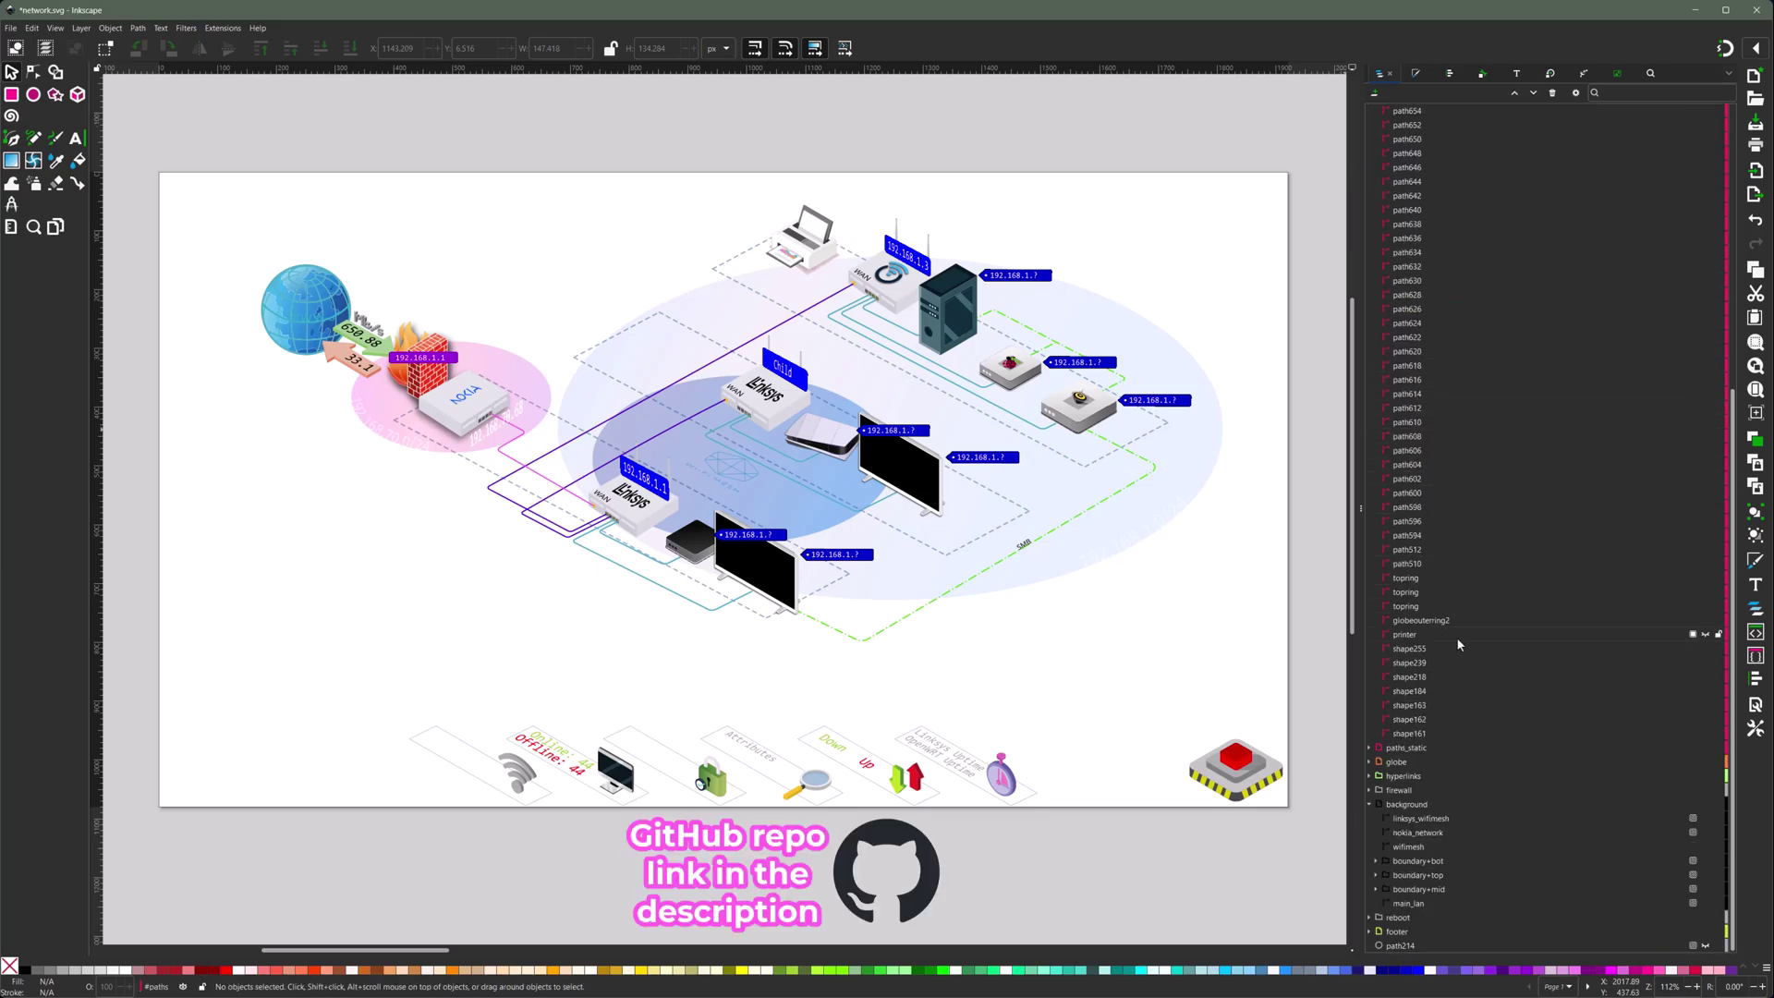
click(1626, 636)
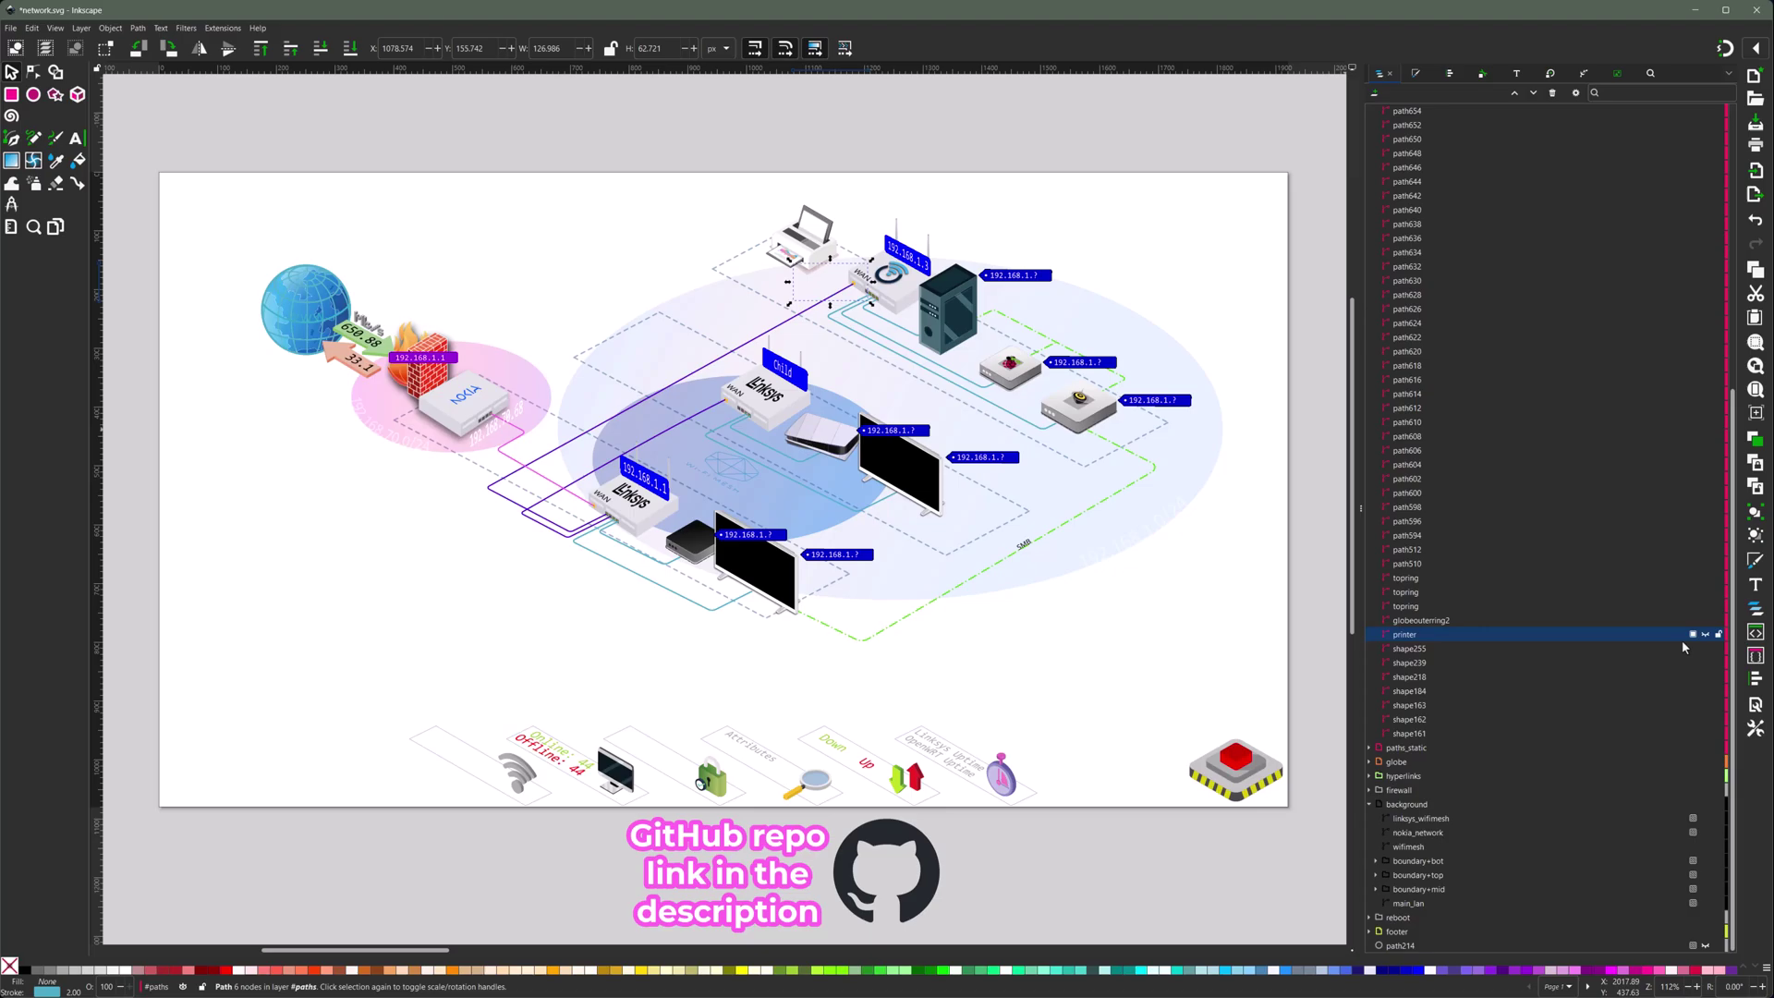
click(1706, 634)
scroll(1374, 756, up, 10)
click(1369, 380)
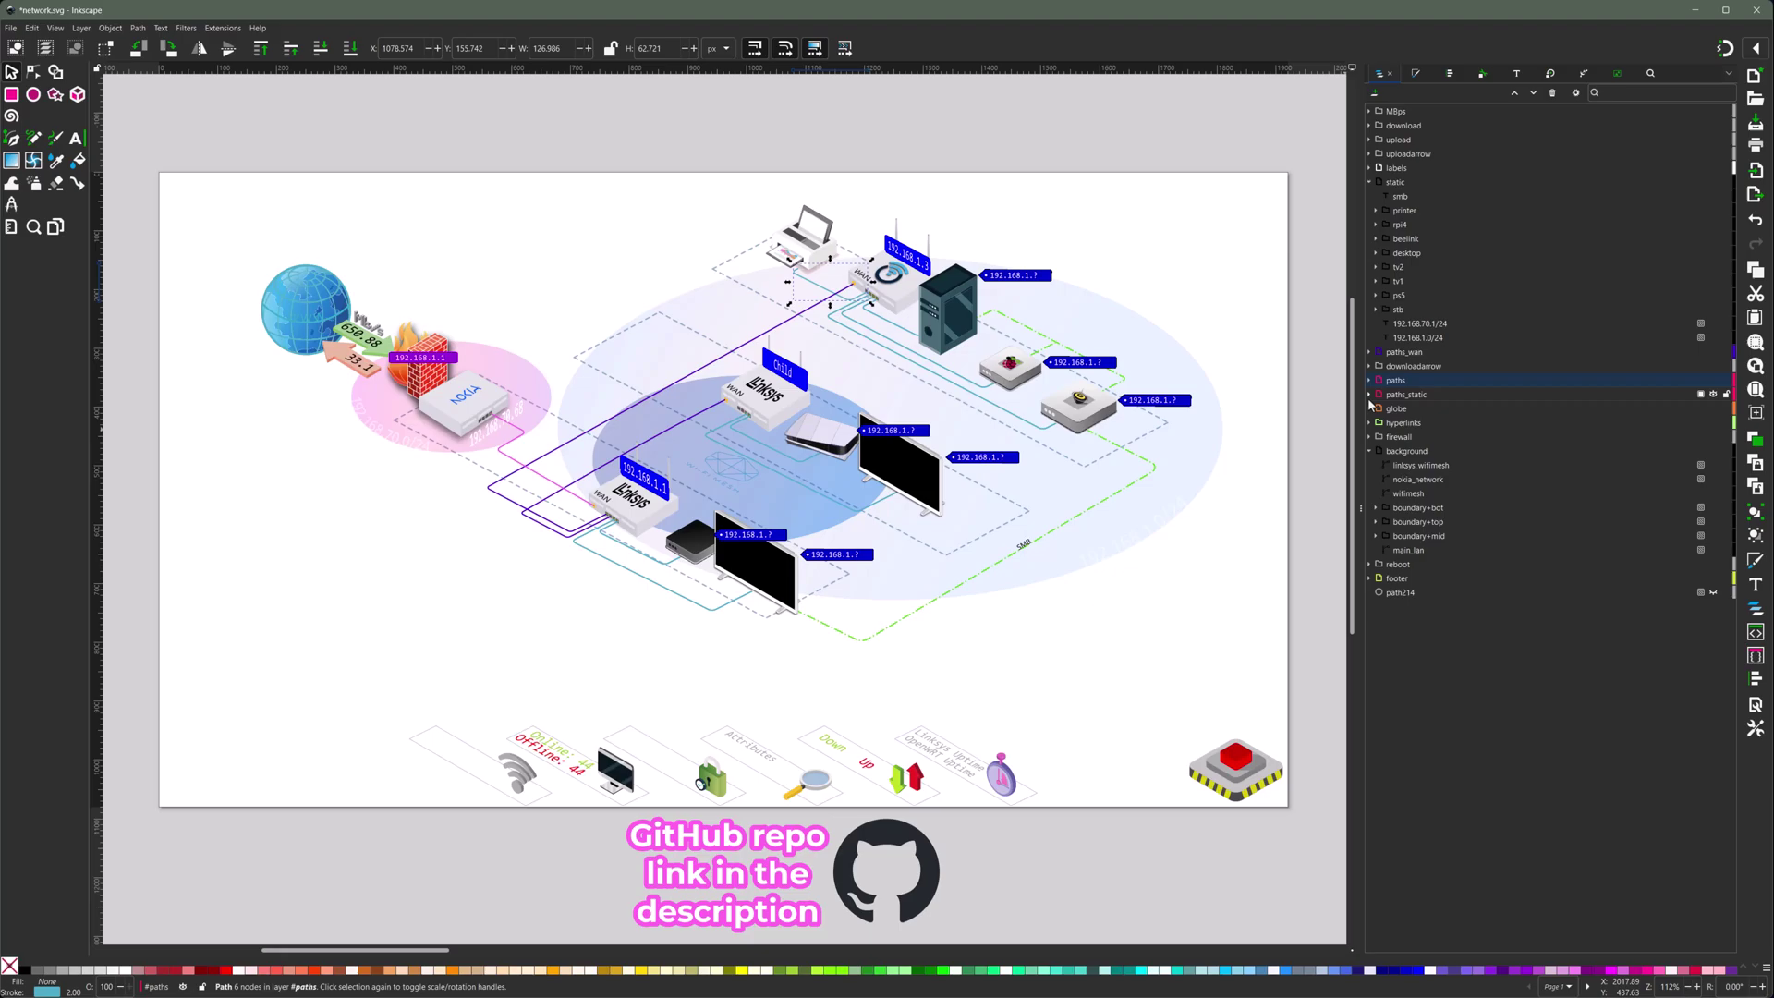
Select the printer path in paths_static, then expand the labels group.
click(1369, 380)
scroll(1476, 660, down, 5)
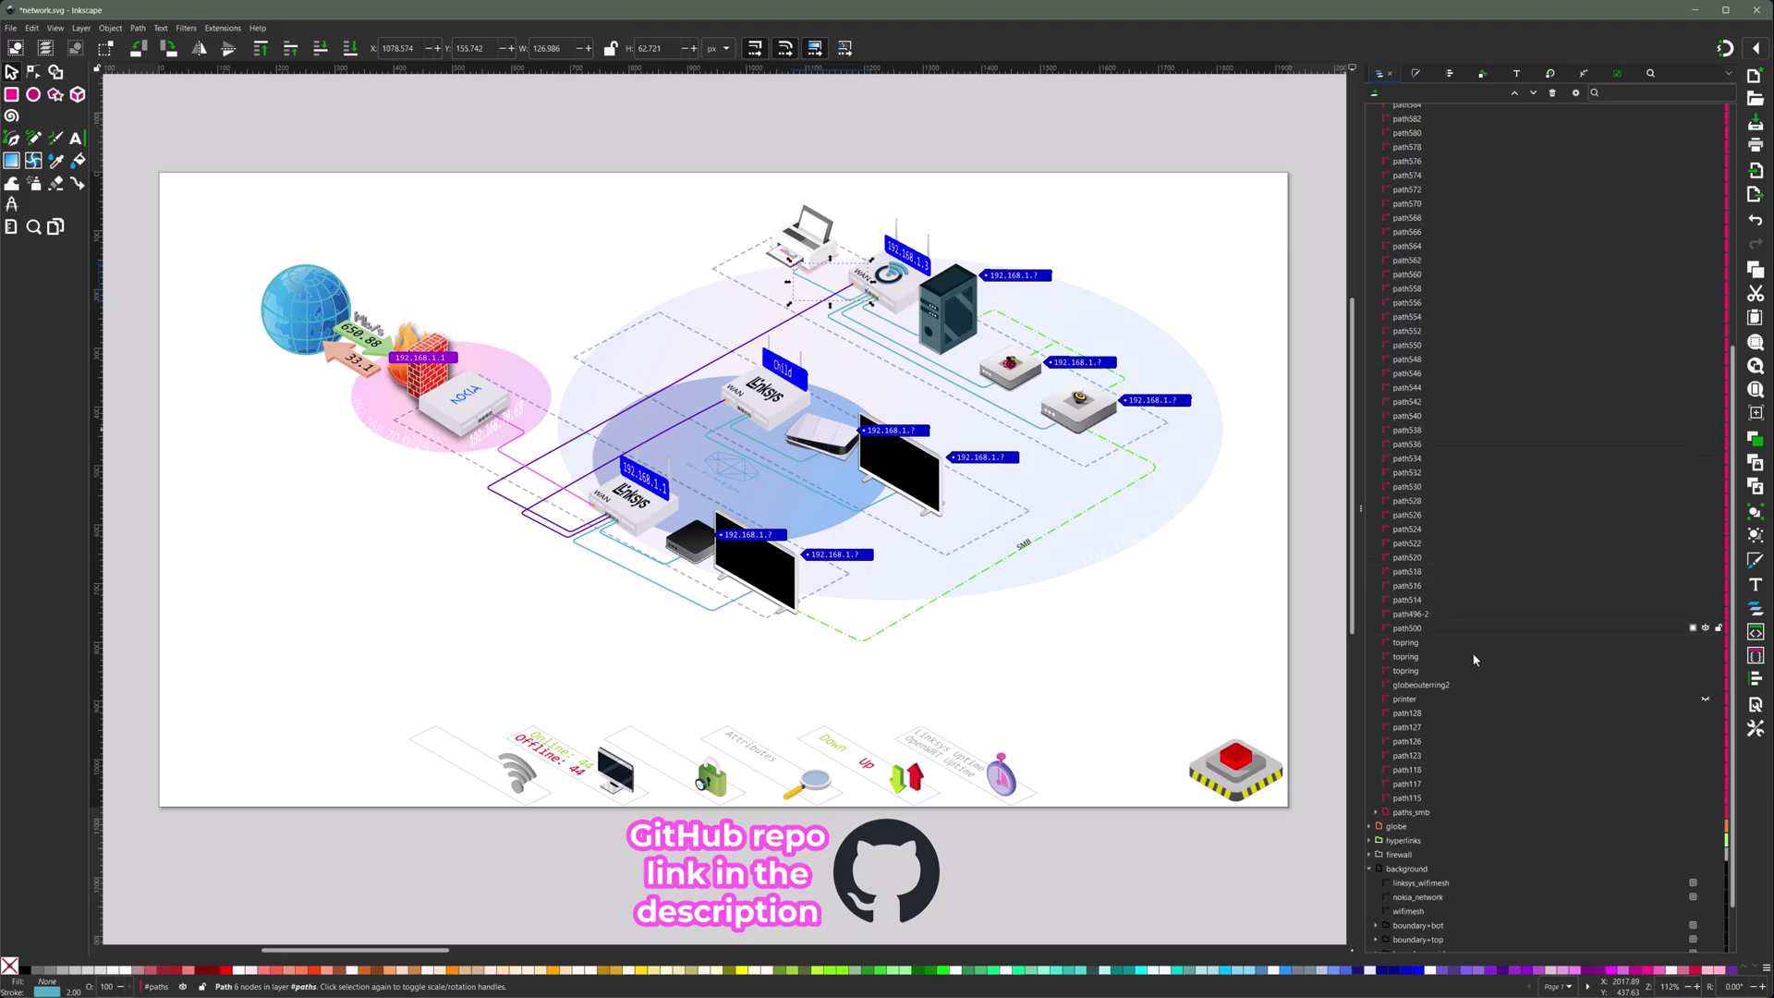
click(1427, 699)
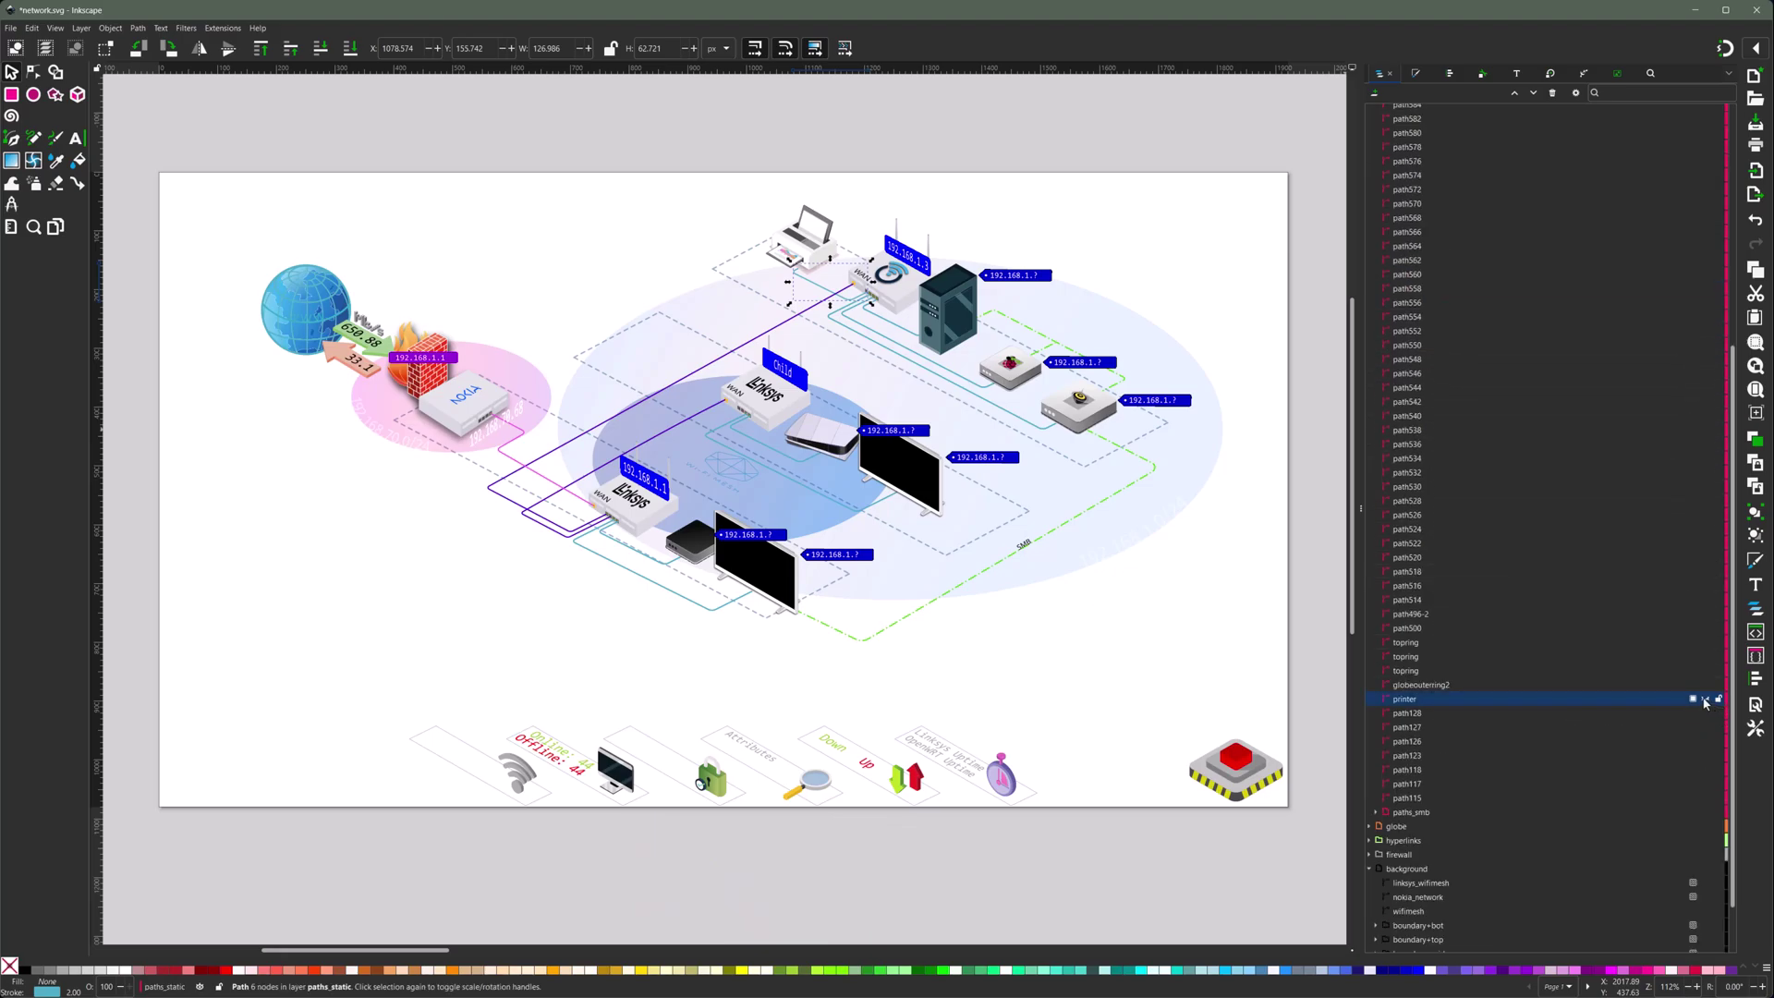
scroll(1561, 555, up, 4)
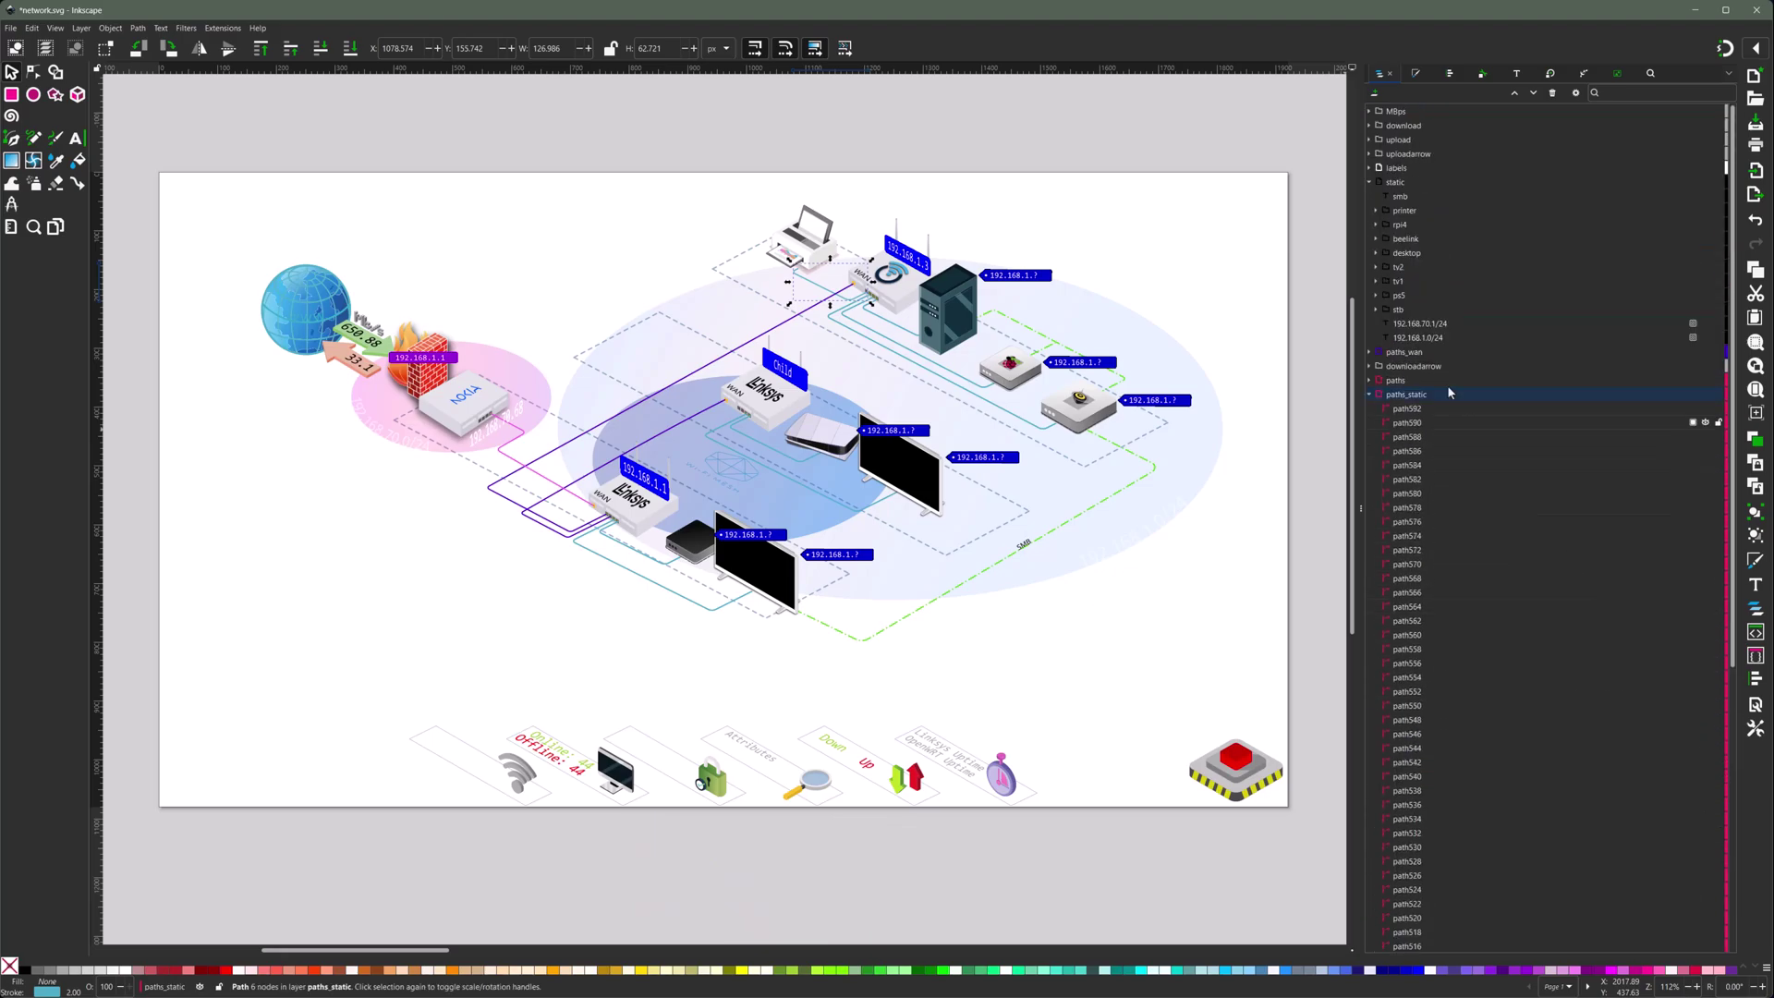
click(1369, 394)
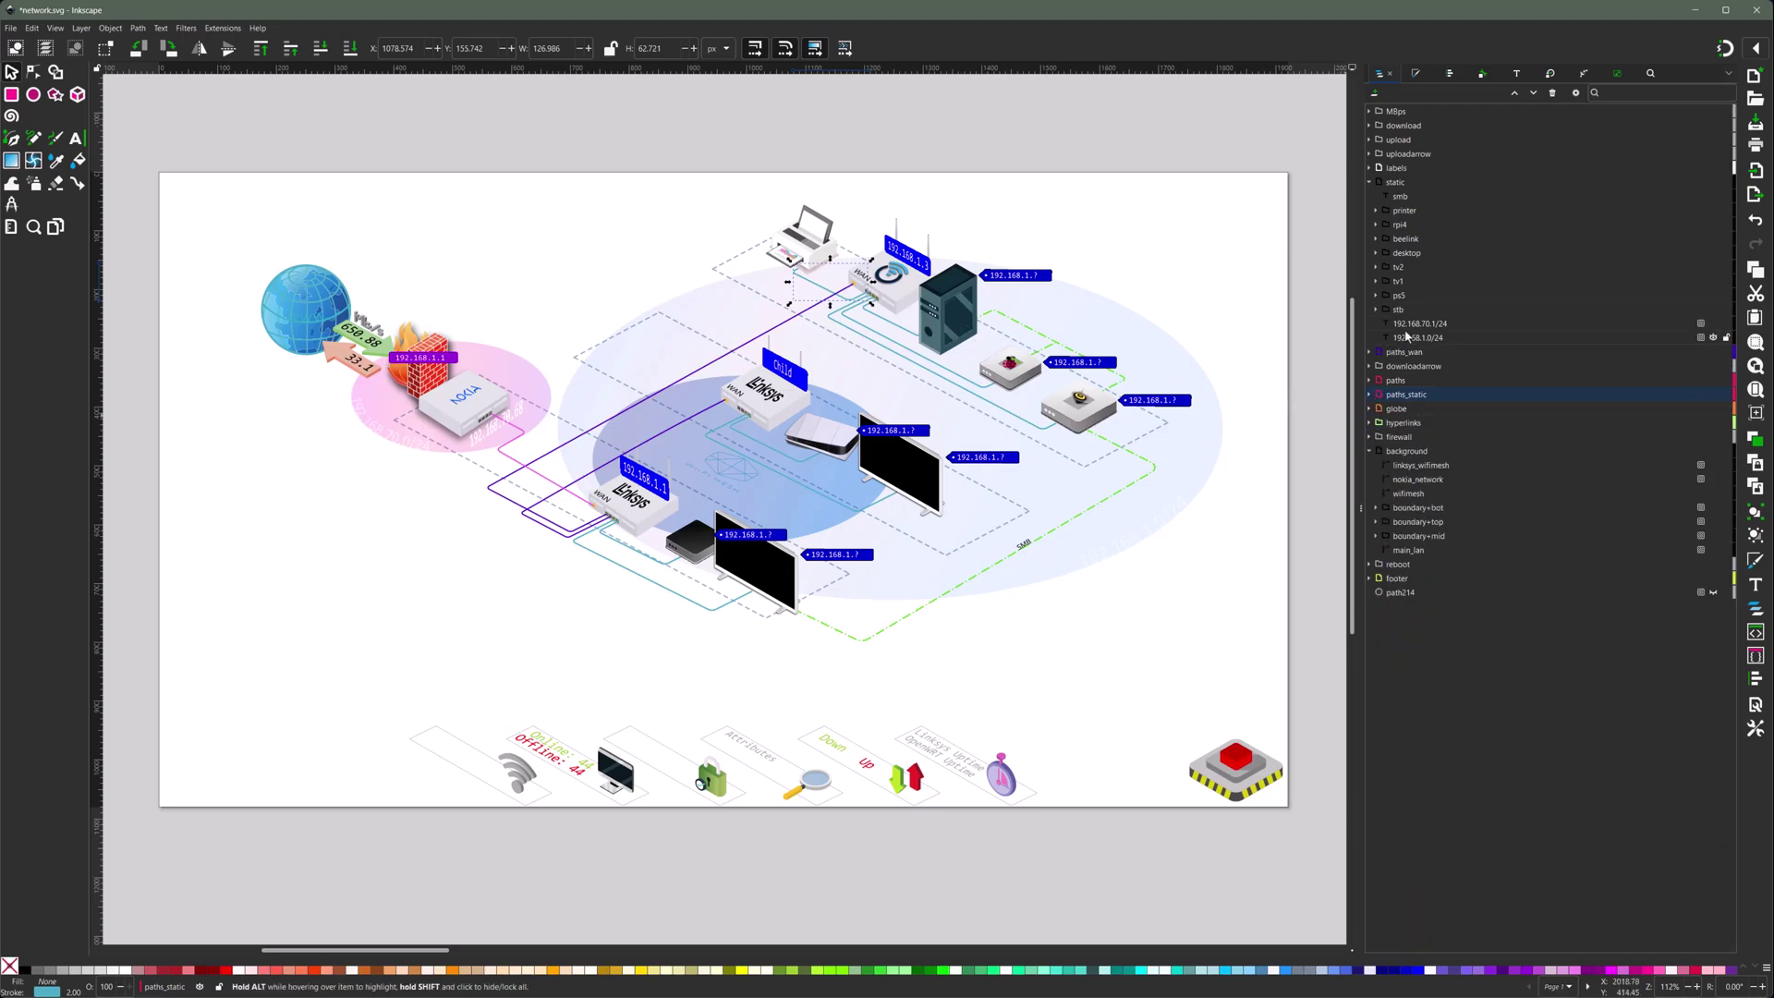
click(1369, 168)
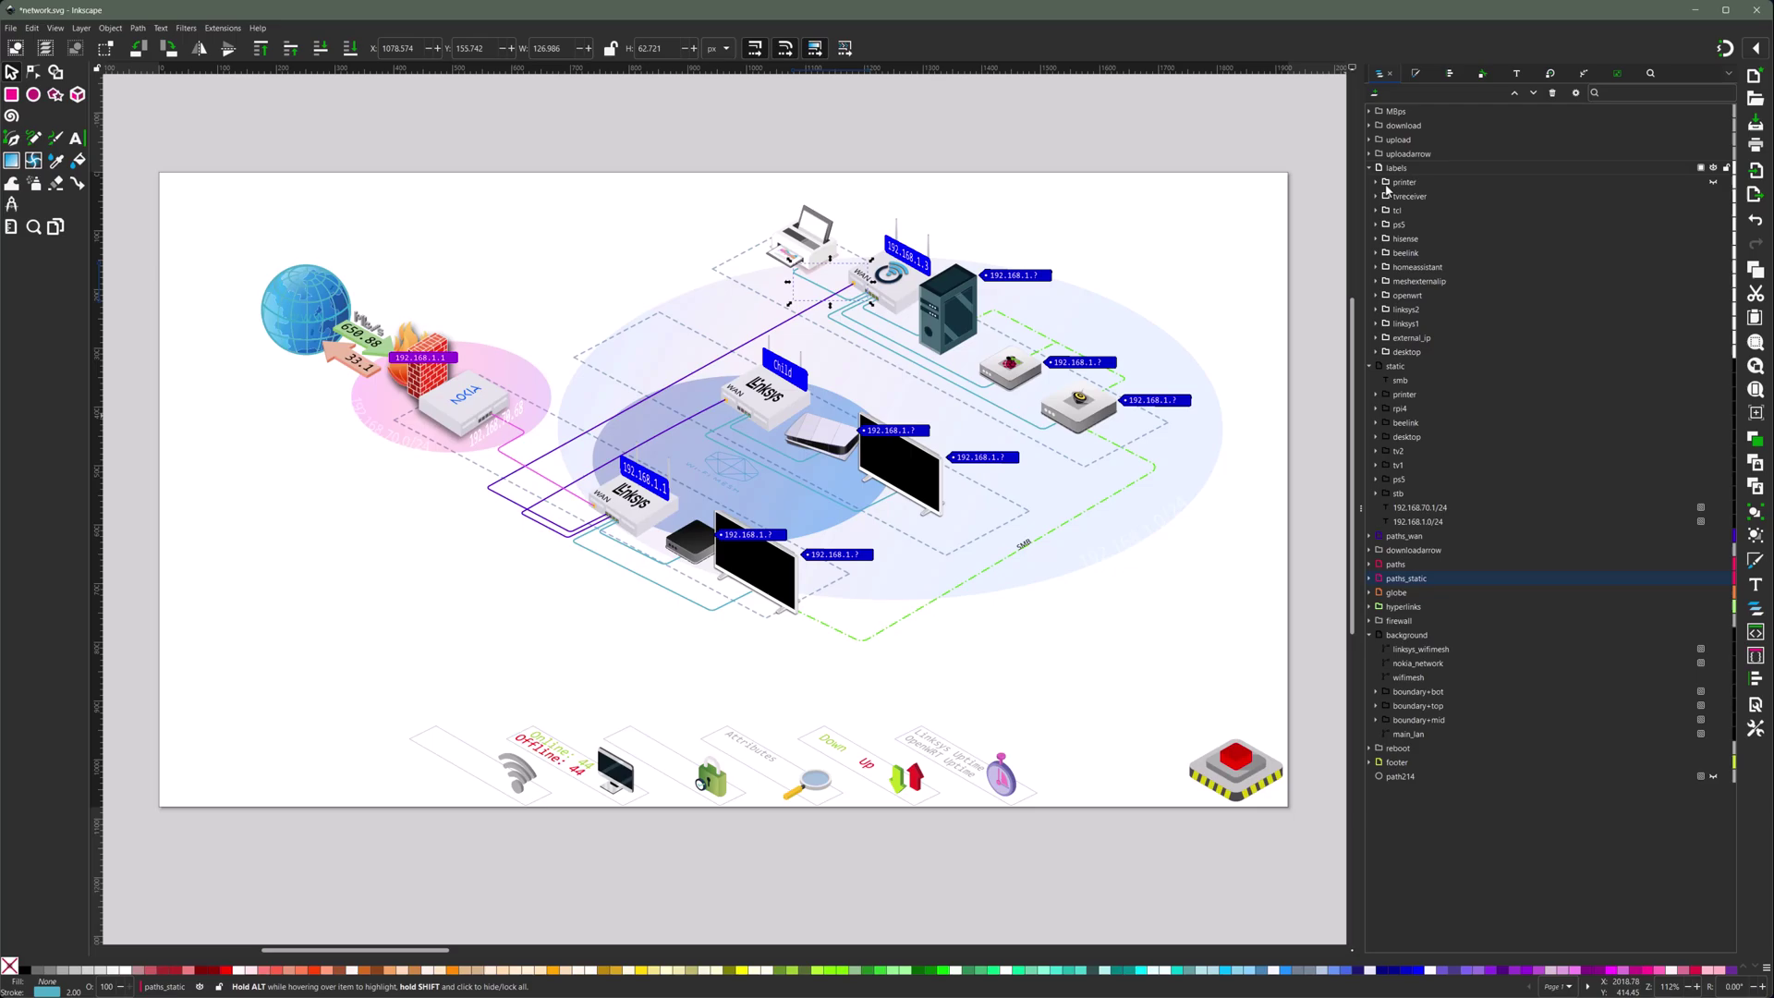
Unhide the printer's IP label group under labels and select its text object text465.
click(1400, 225)
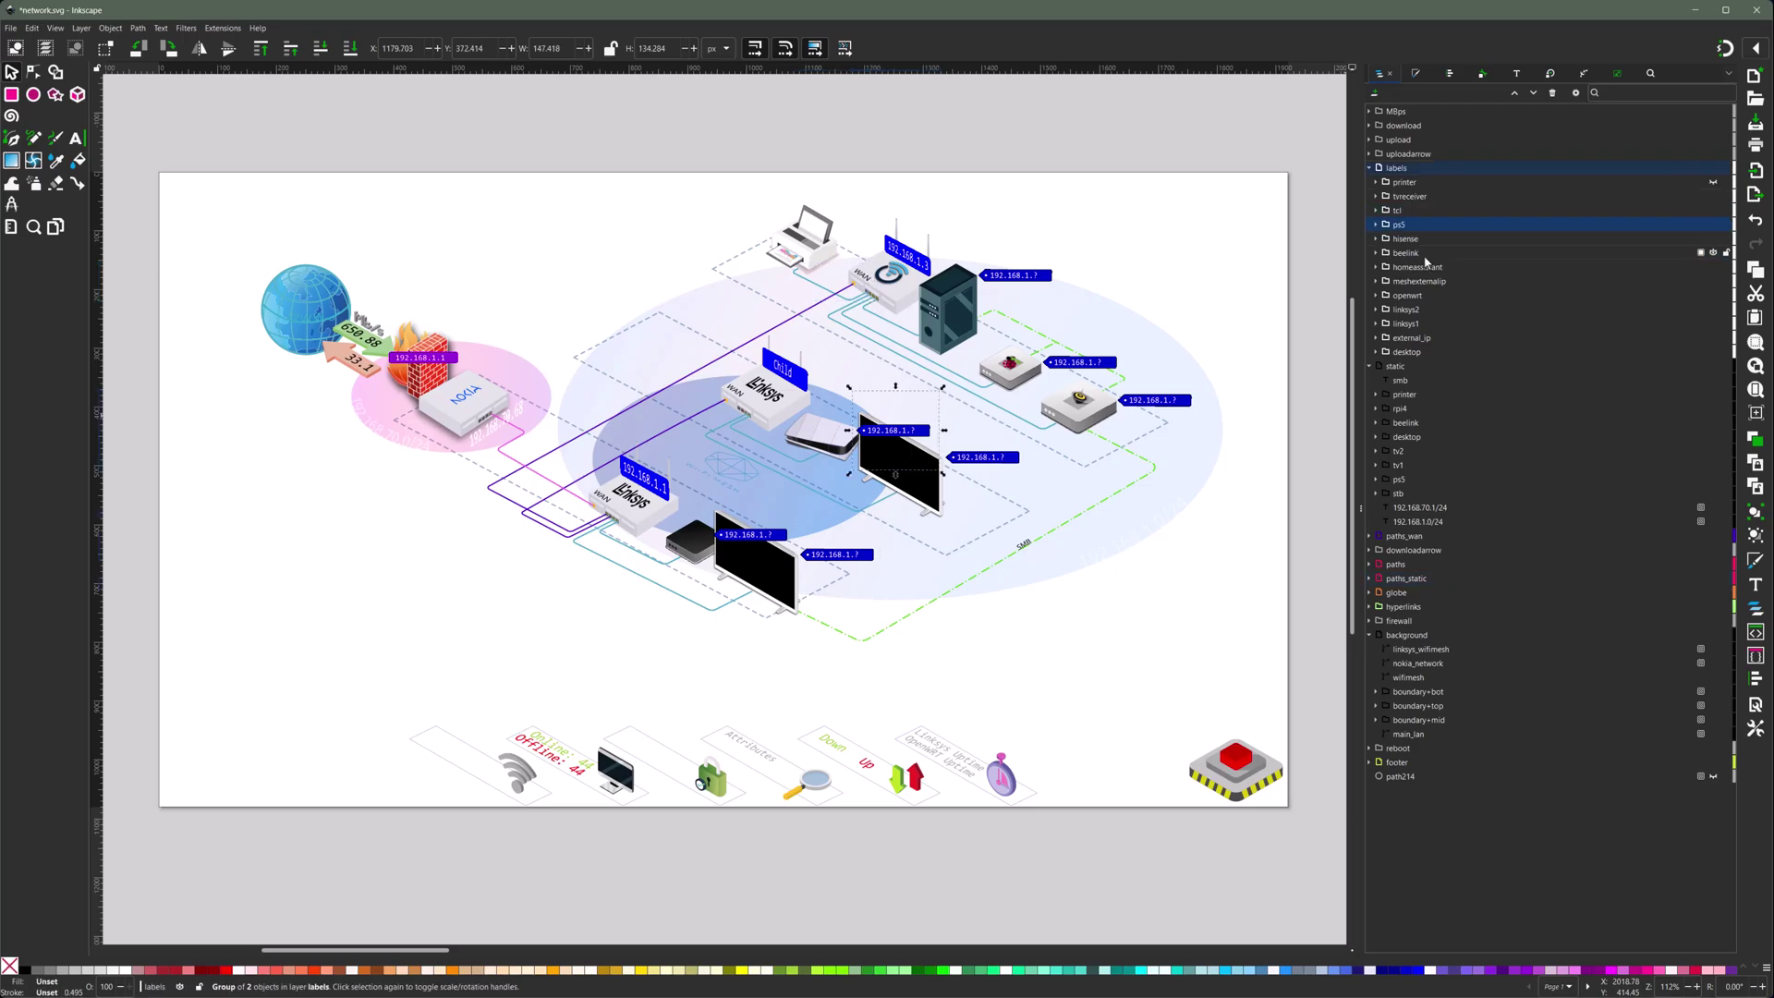
click(1424, 253)
click(1715, 184)
click(1376, 183)
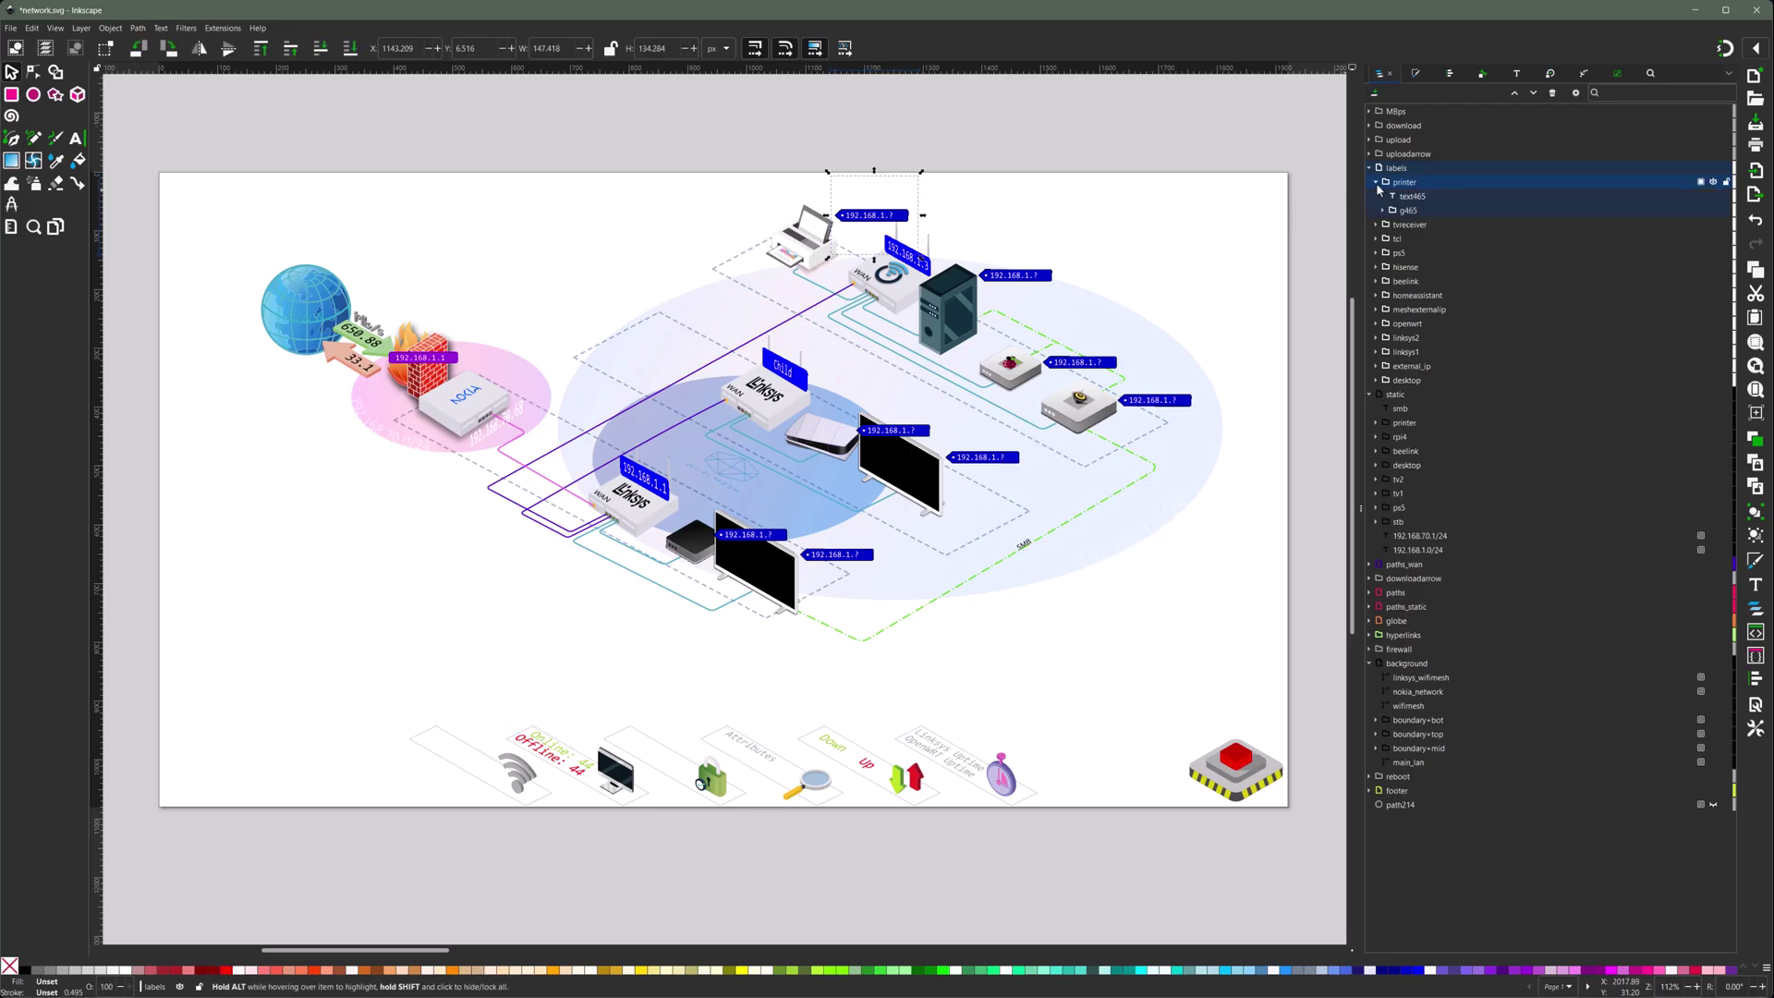
click(1421, 197)
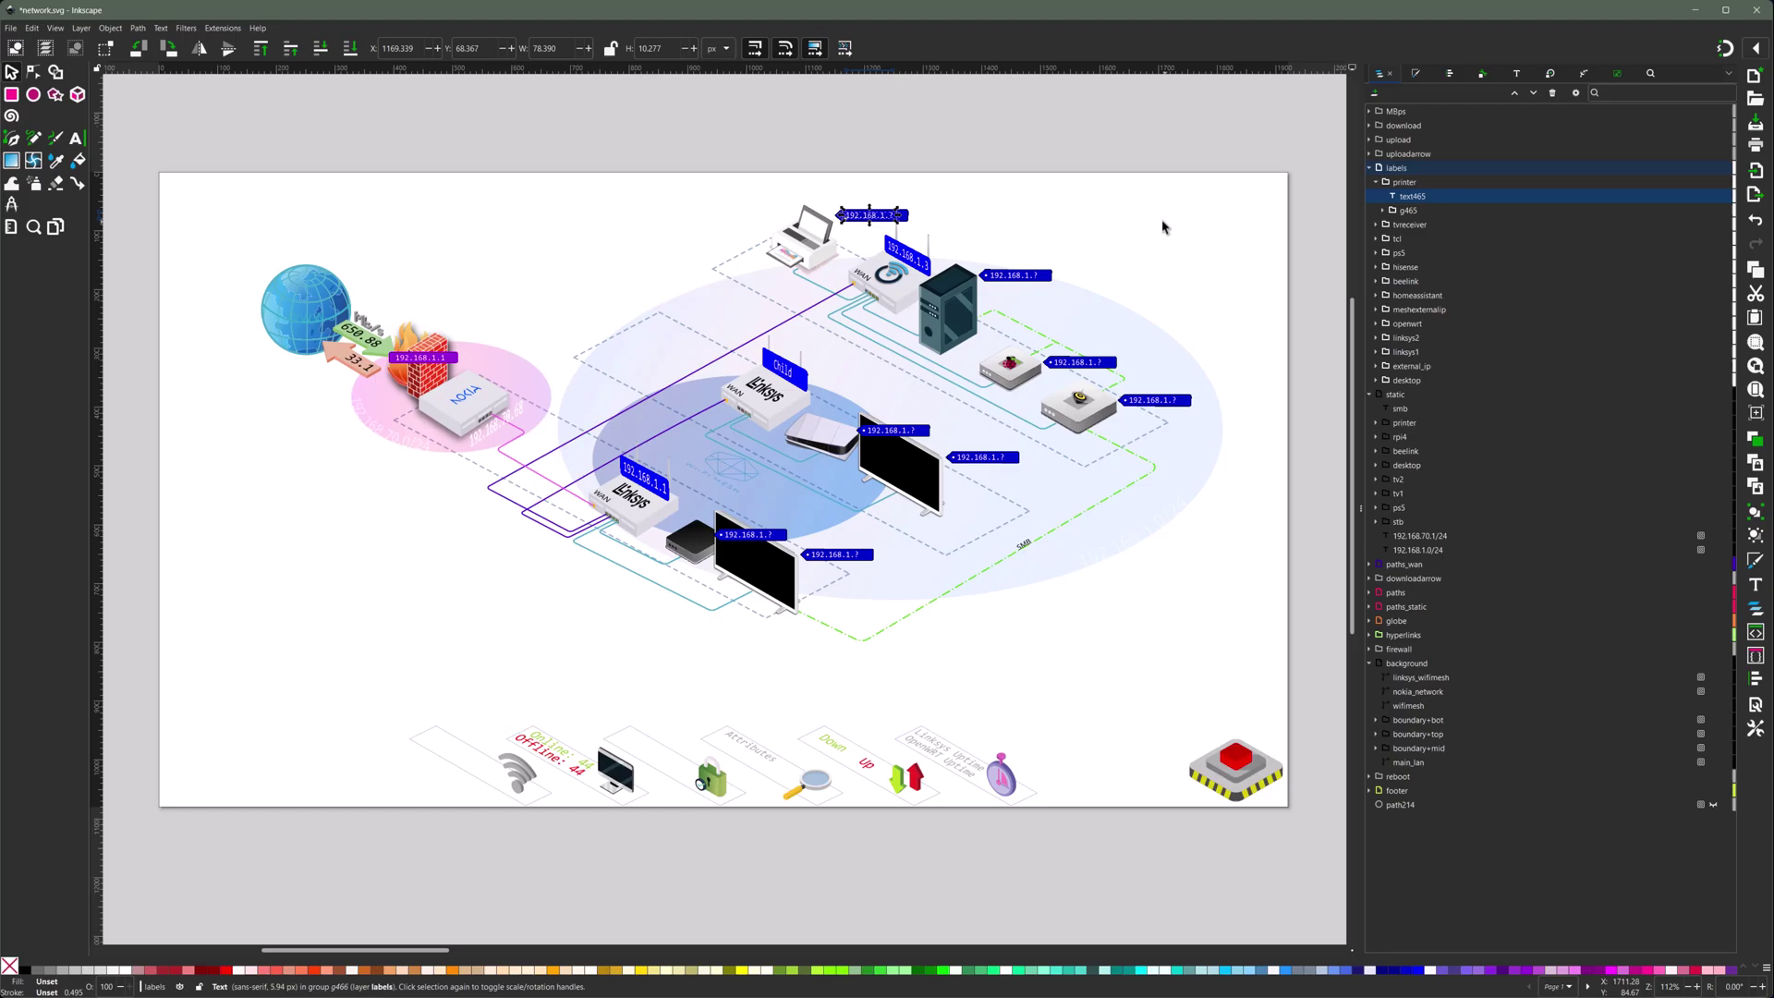
Show text465 in the XML Editor, widened to reveal the node tree and its id attribute.
key(ctrl+shift+x)
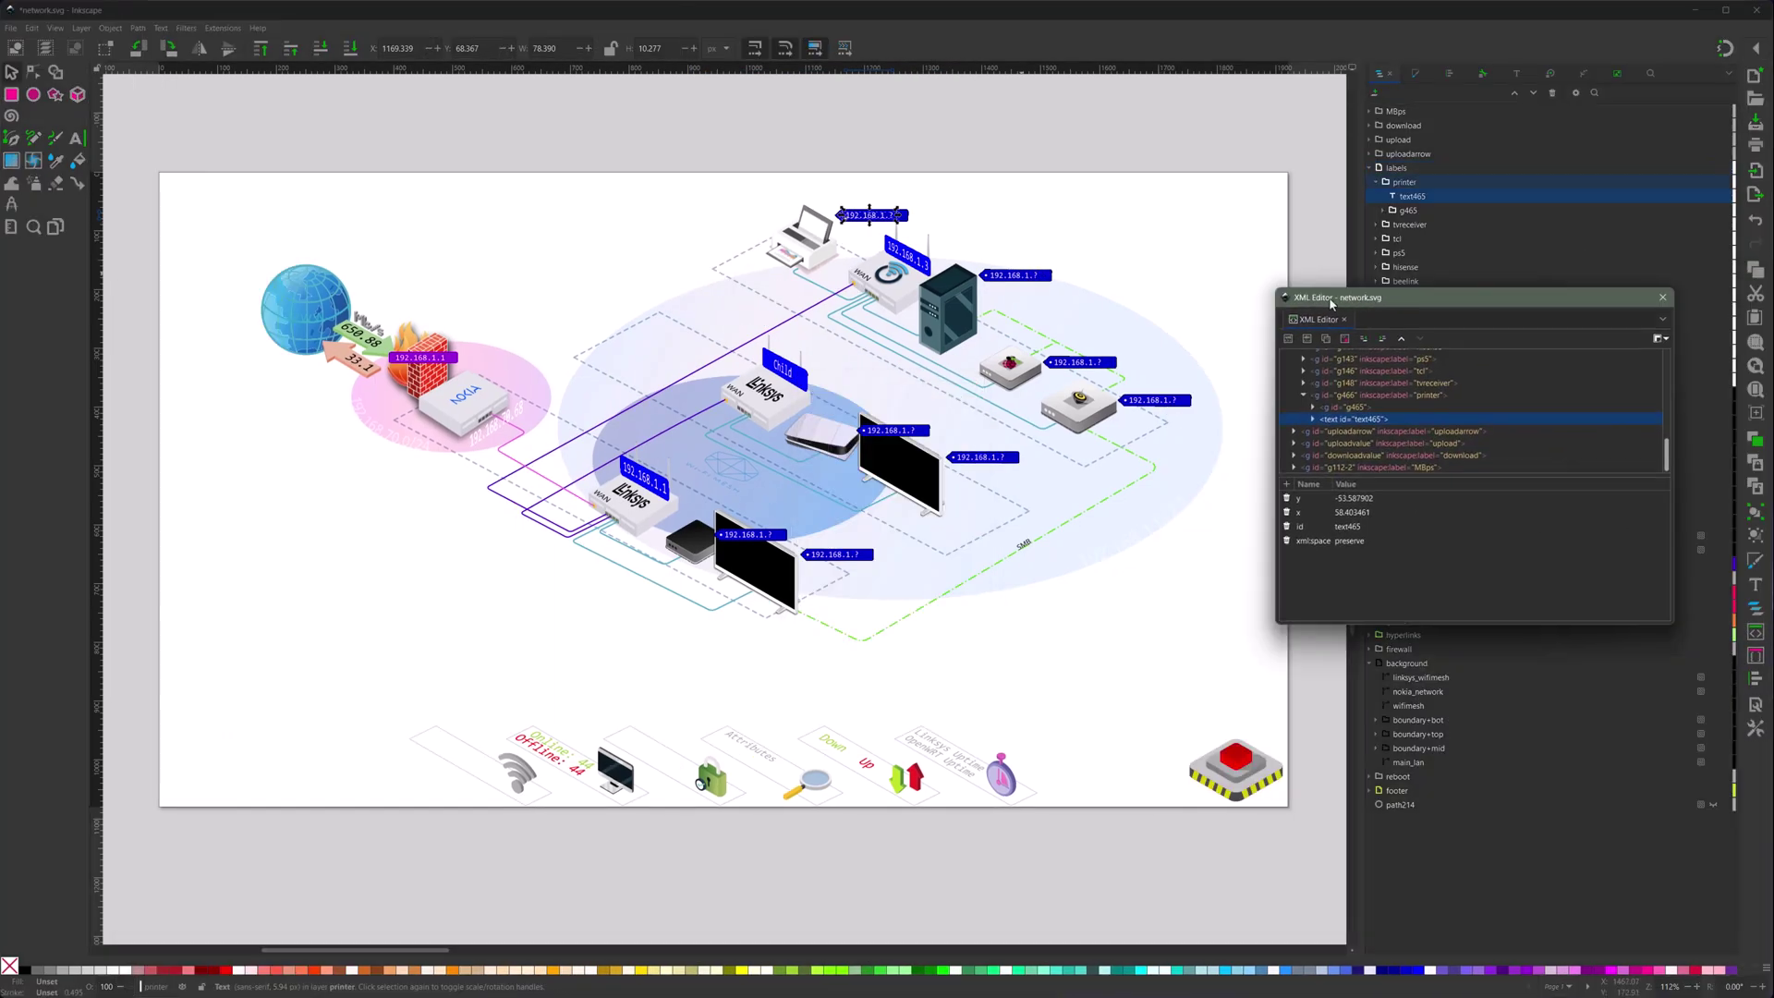
drag(1381, 294, 960, 384)
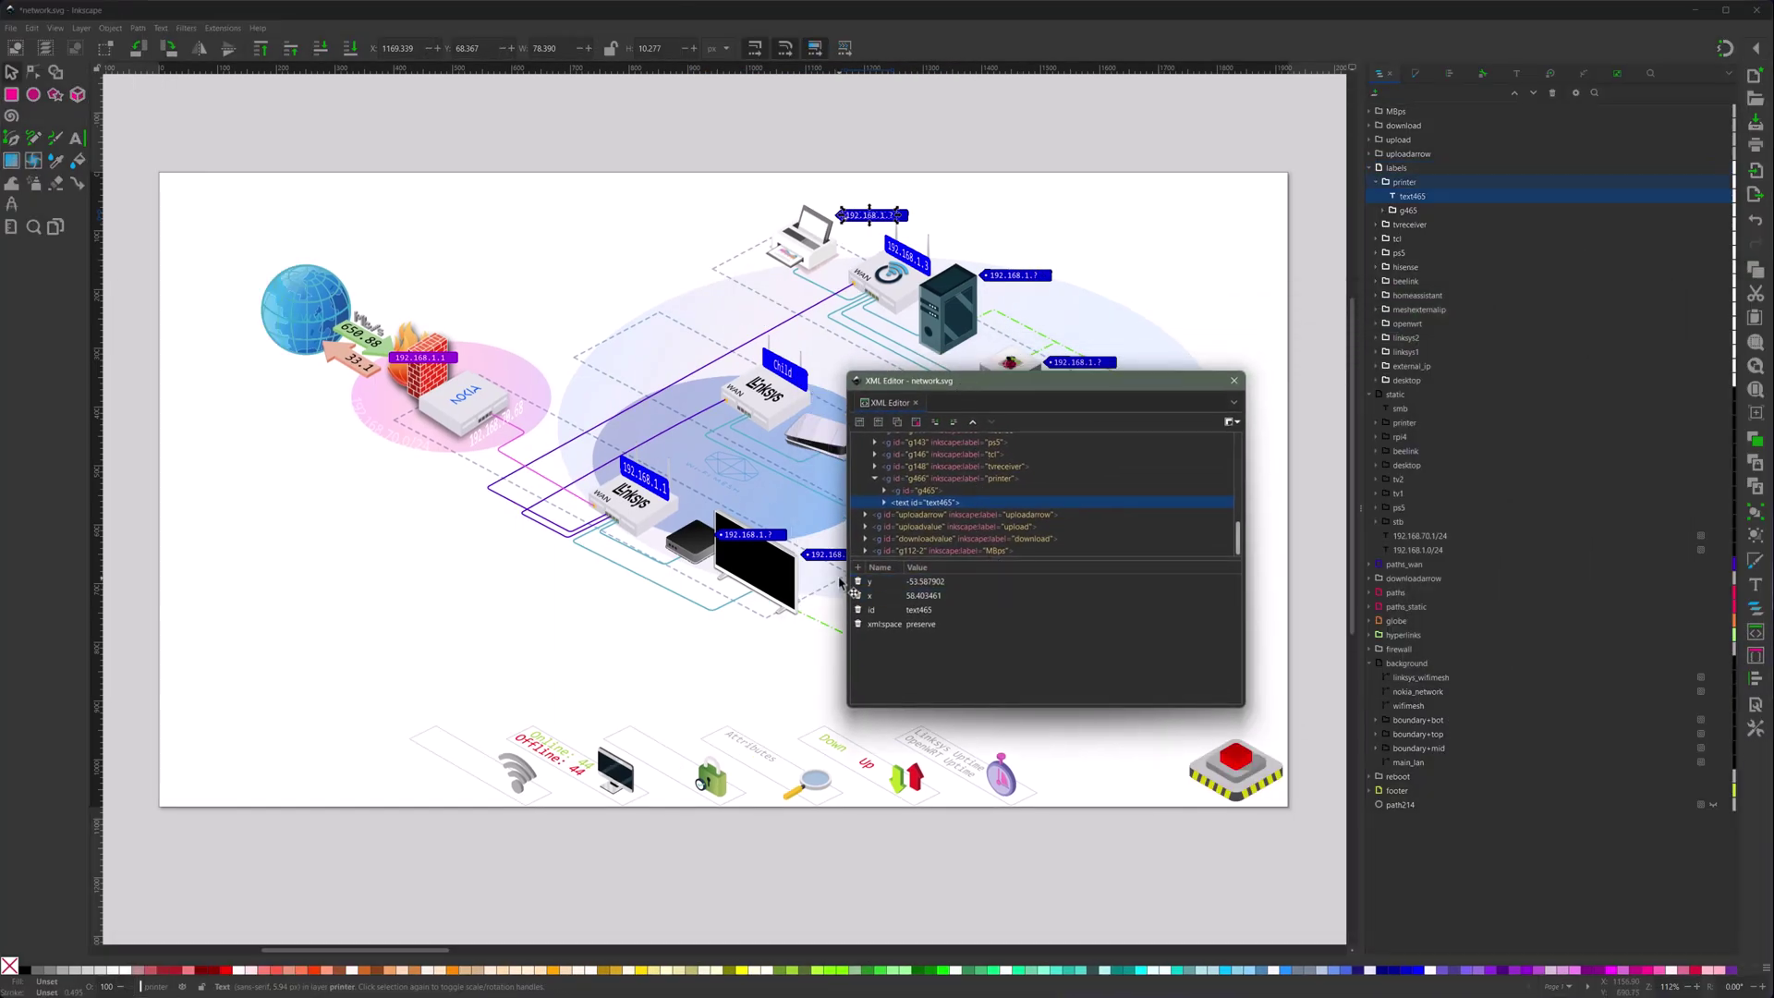
drag(849, 582, 643, 579)
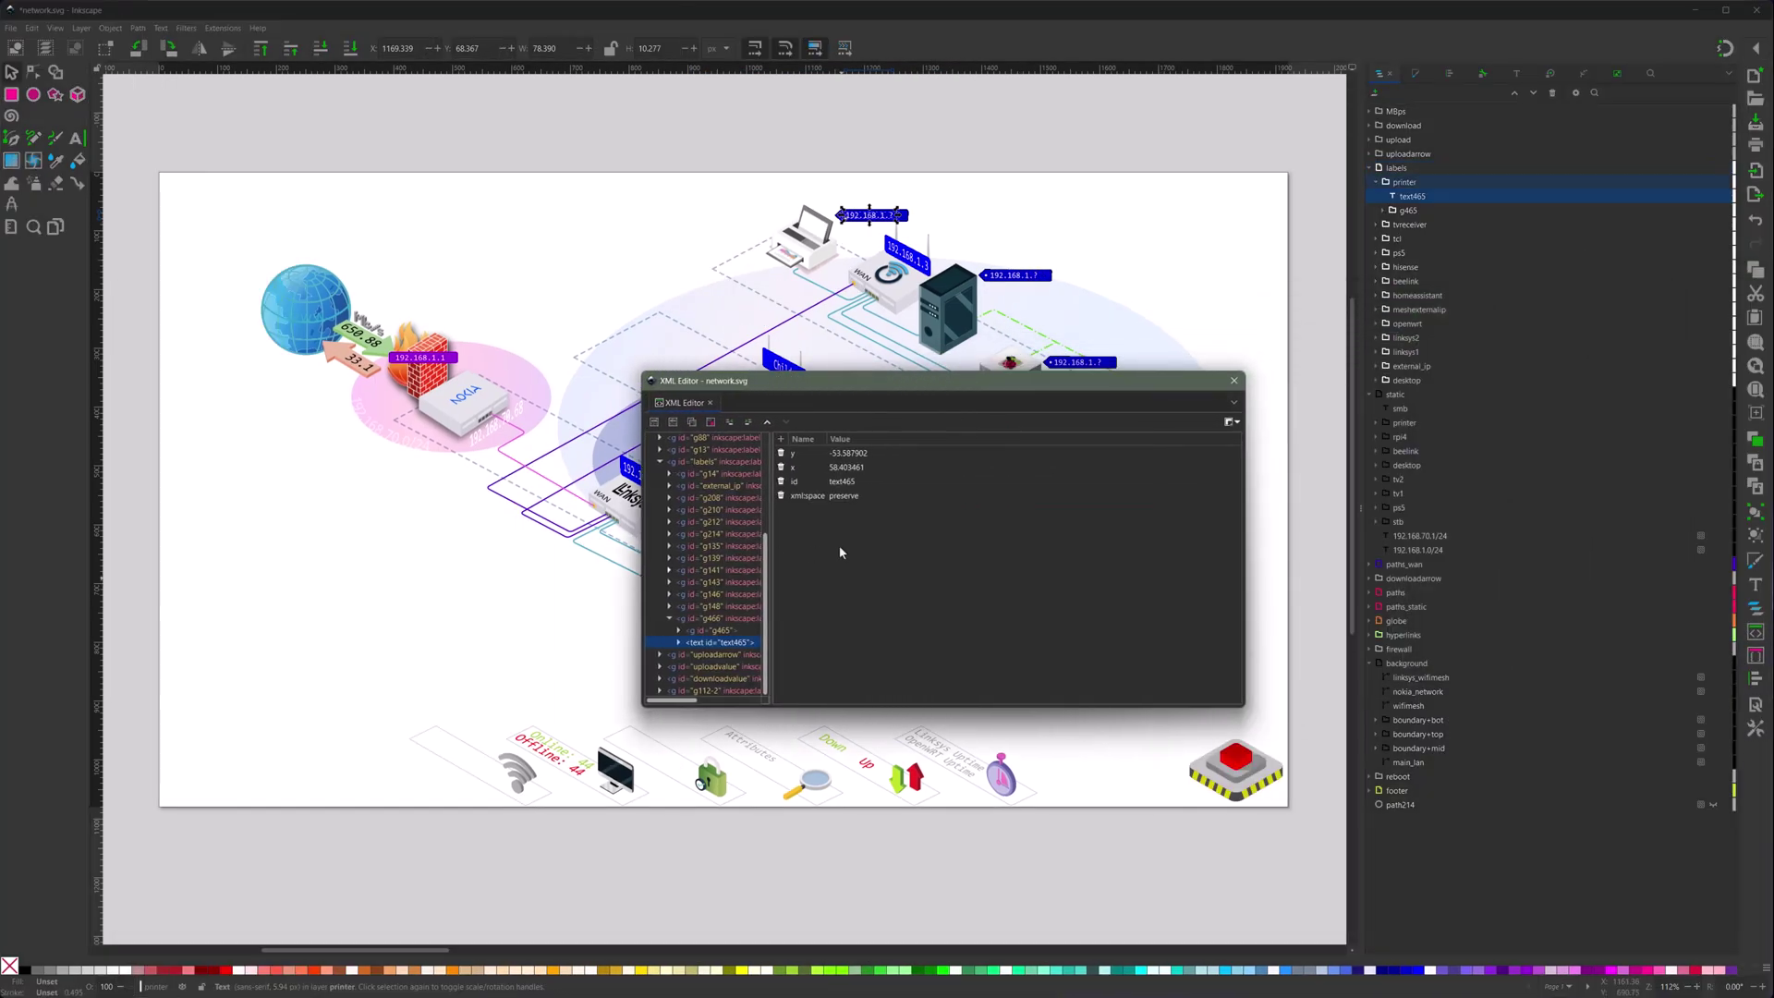
click(855, 484)
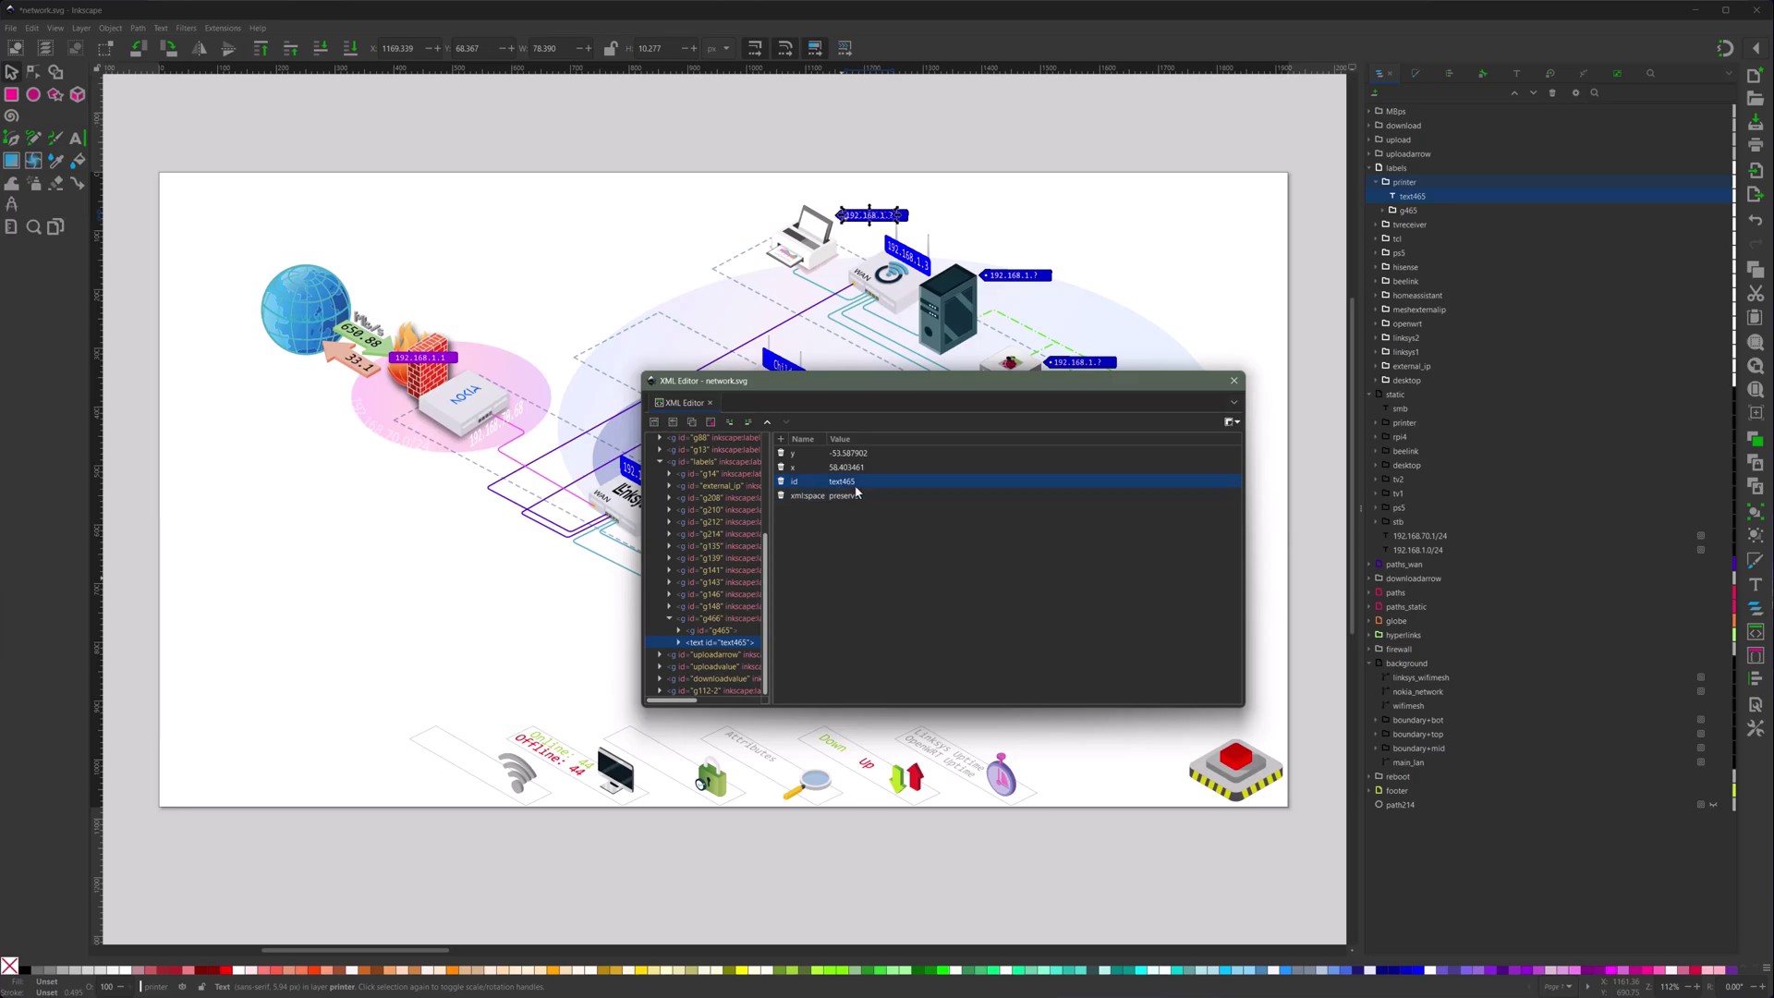
Compare with the desktop IP label's text, reselect text465, then return to Home Assistant.
click(1022, 280)
click(1021, 283)
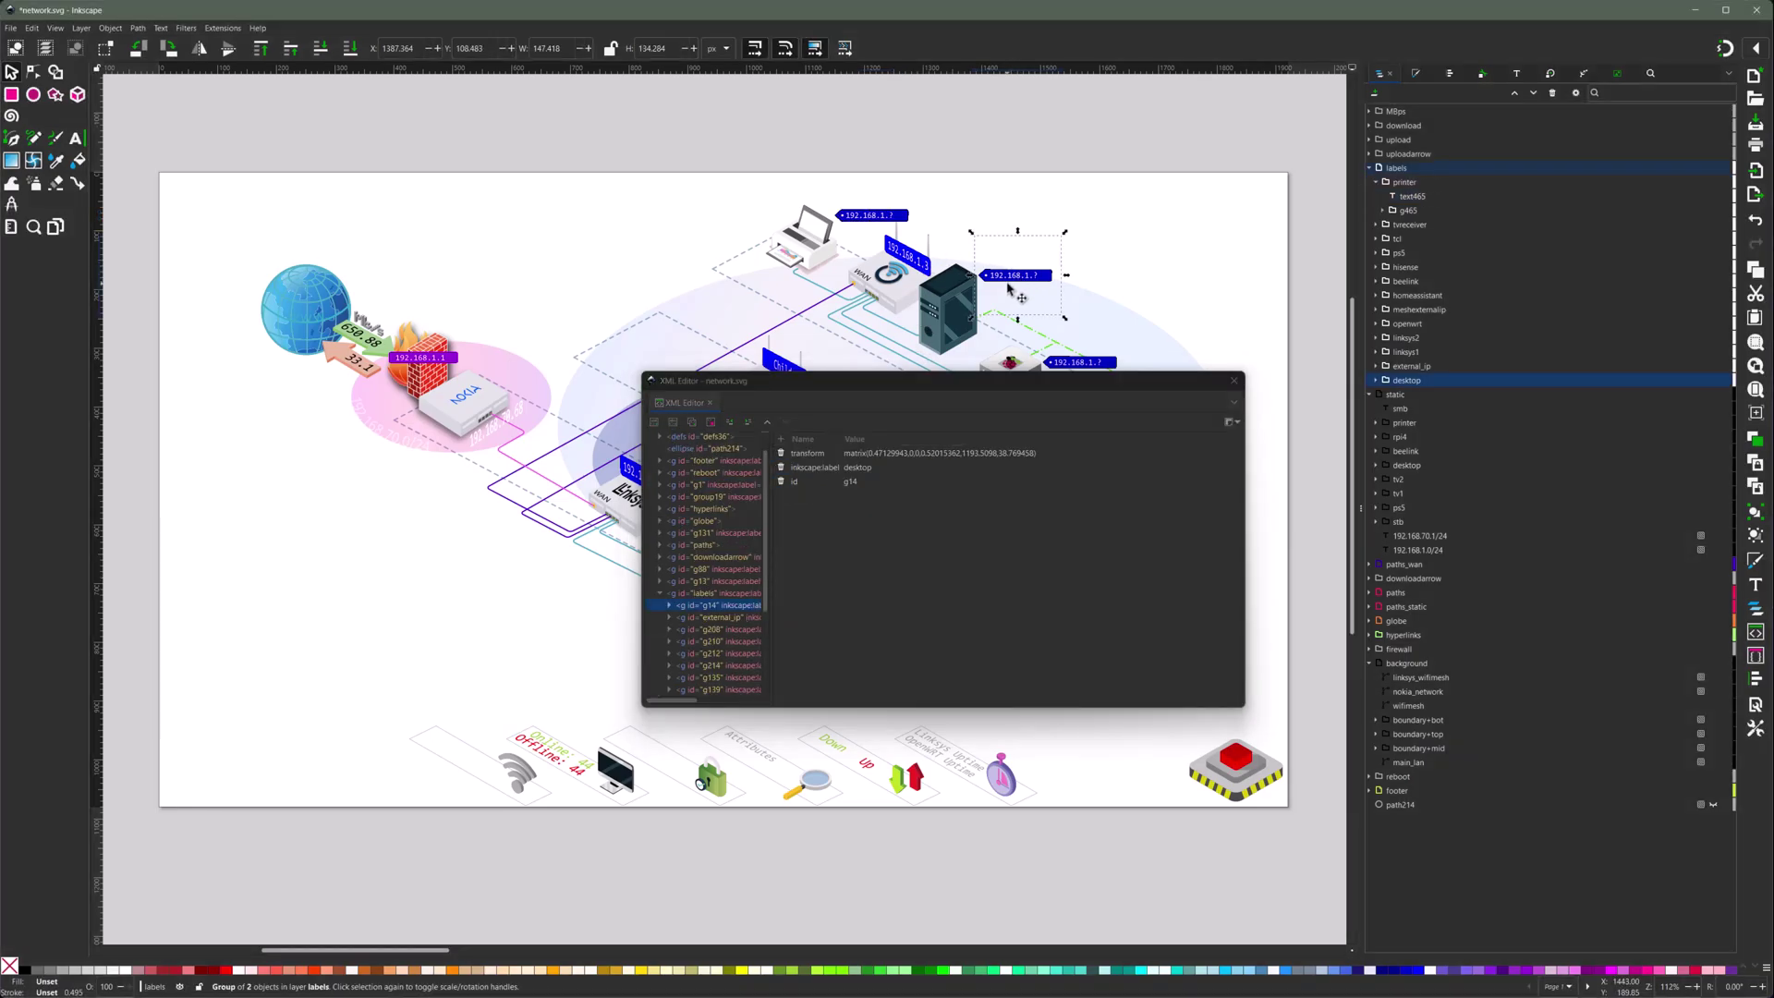
double_click(1030, 276)
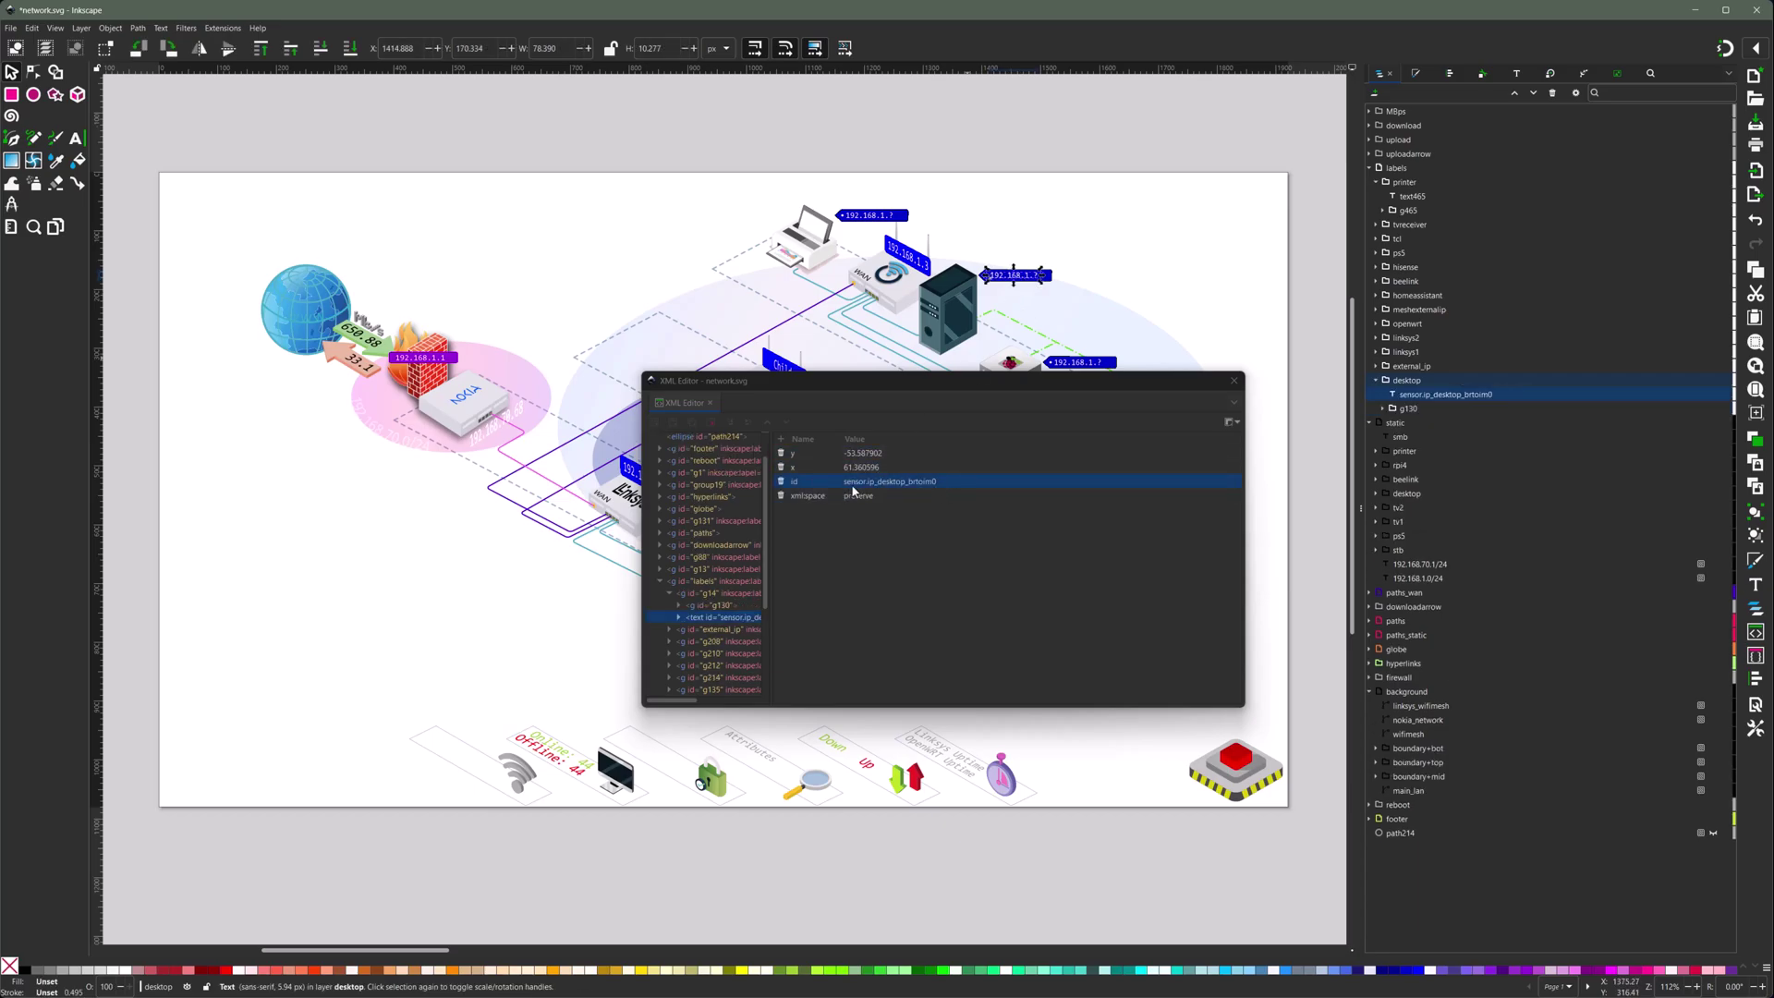
click(866, 221)
double_click(864, 220)
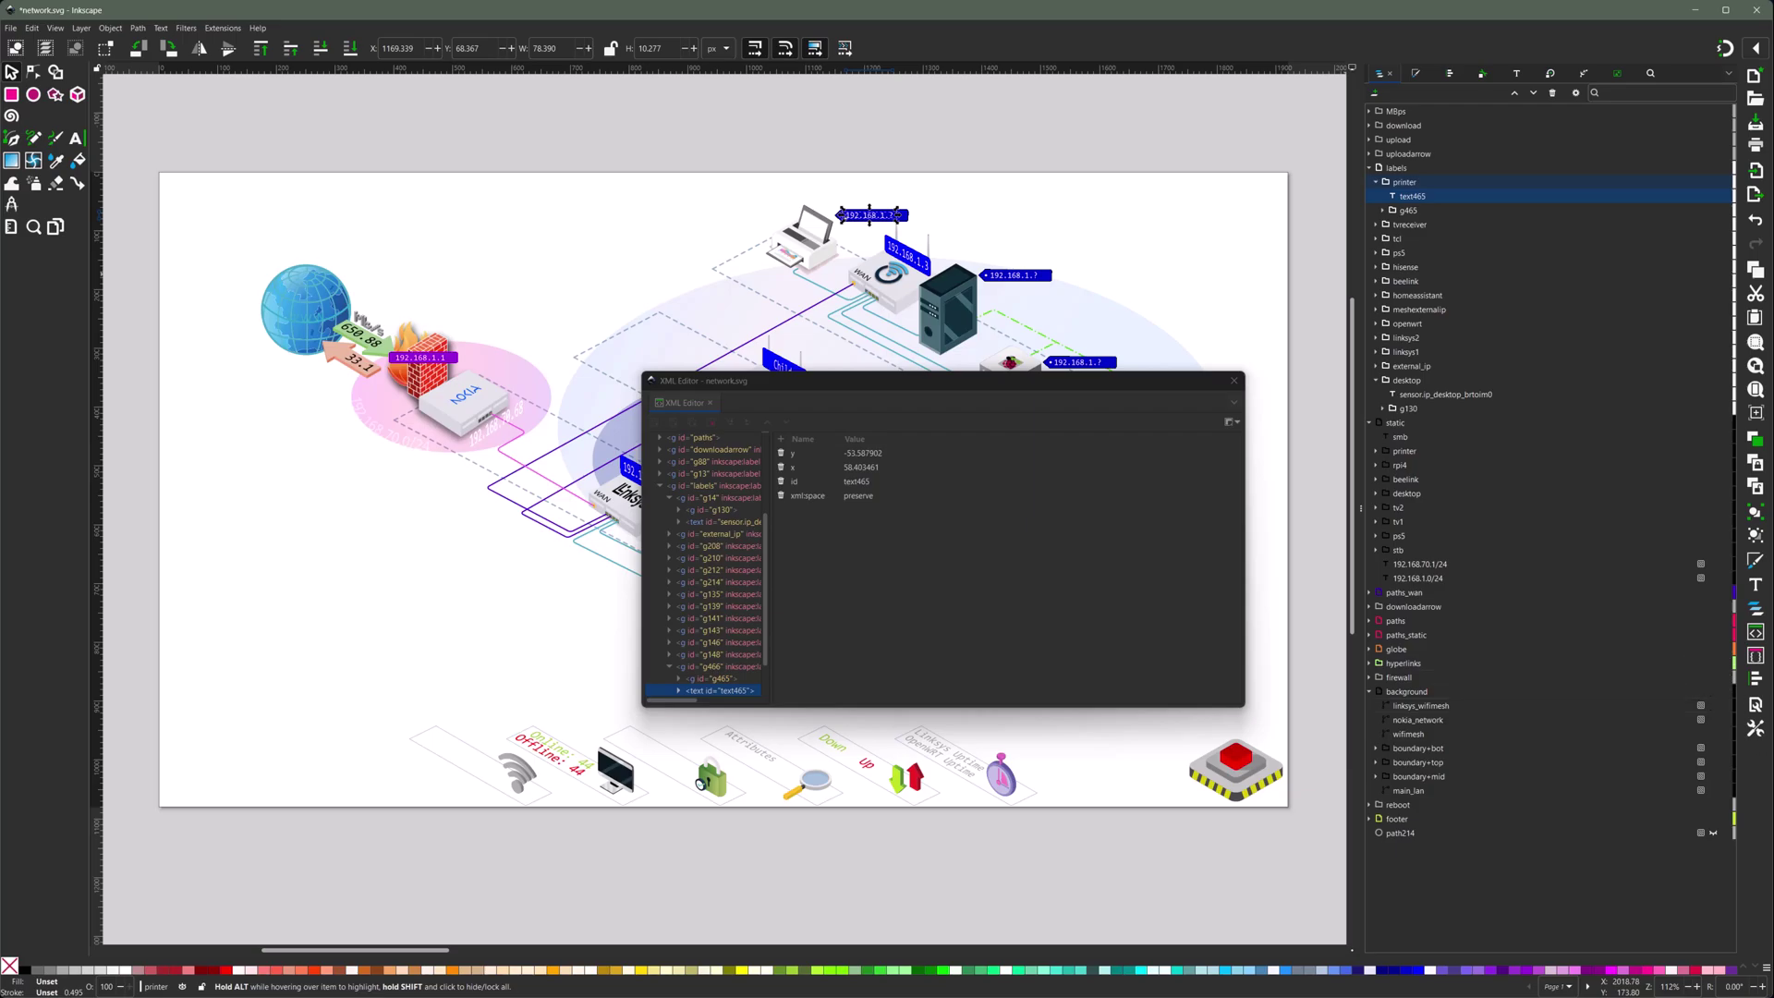
key(alt+Tab)
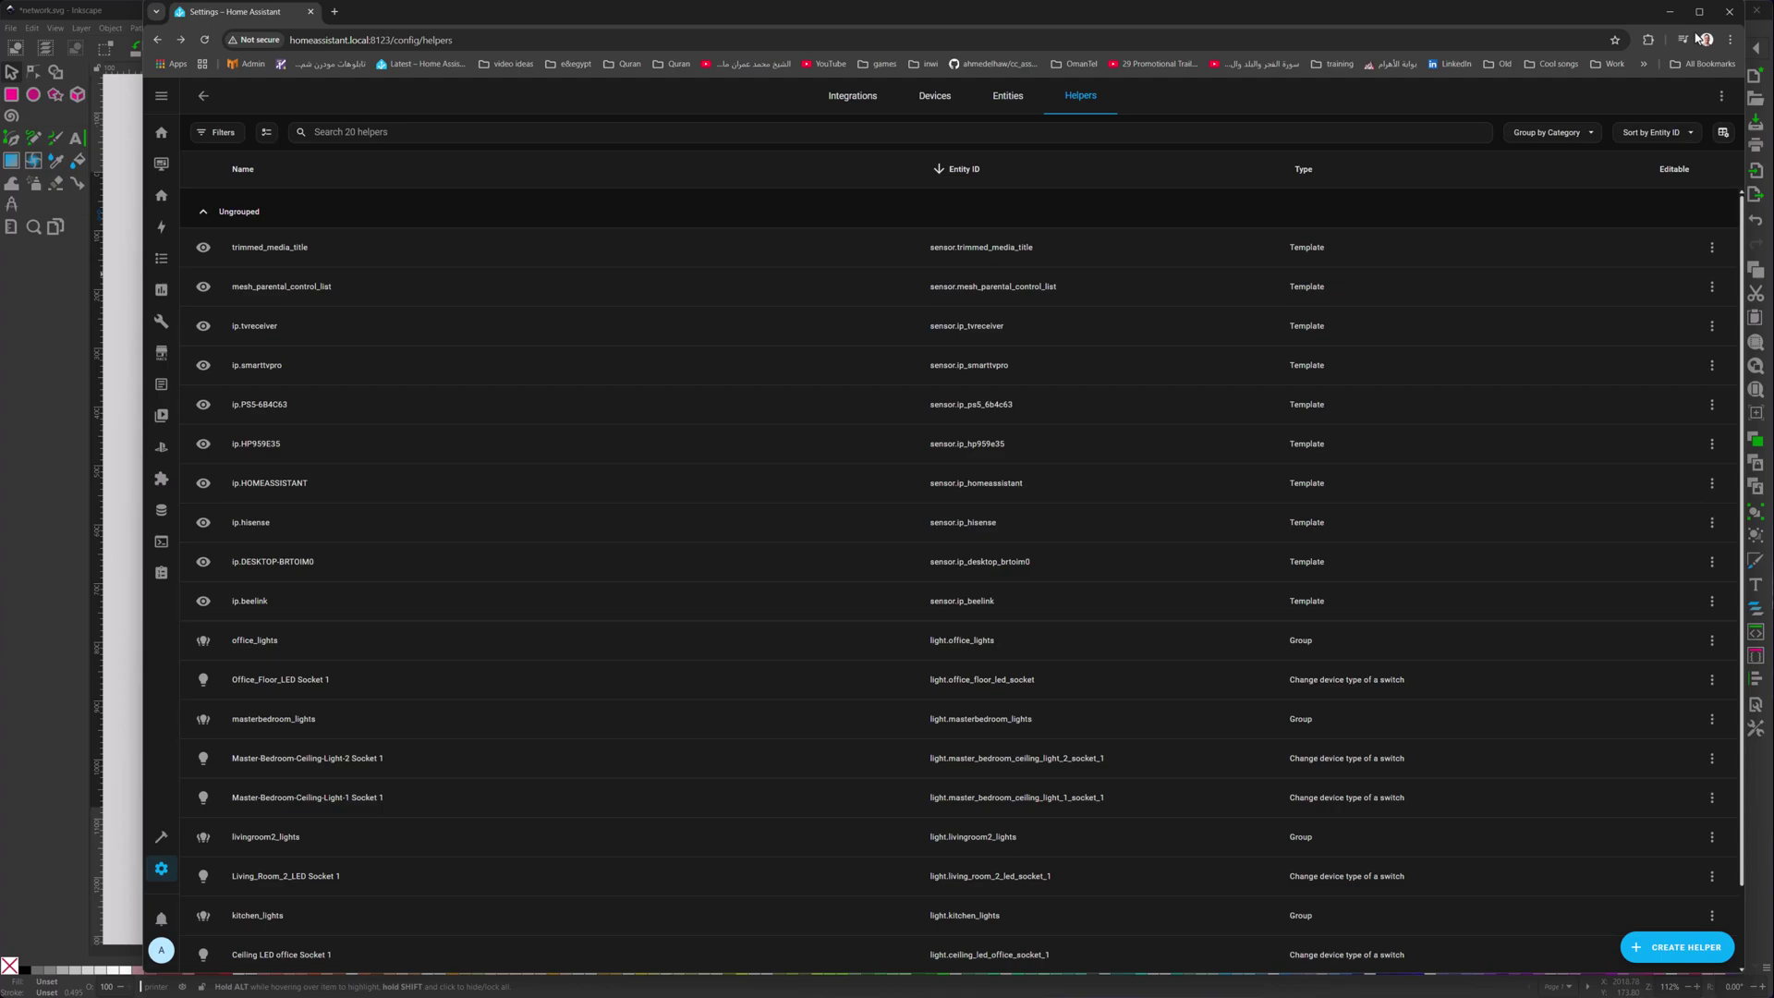
Filter the helpers by 'hp' and select the printer's entity ID sensor.ip_hp959e35.
key(alt+Tab)
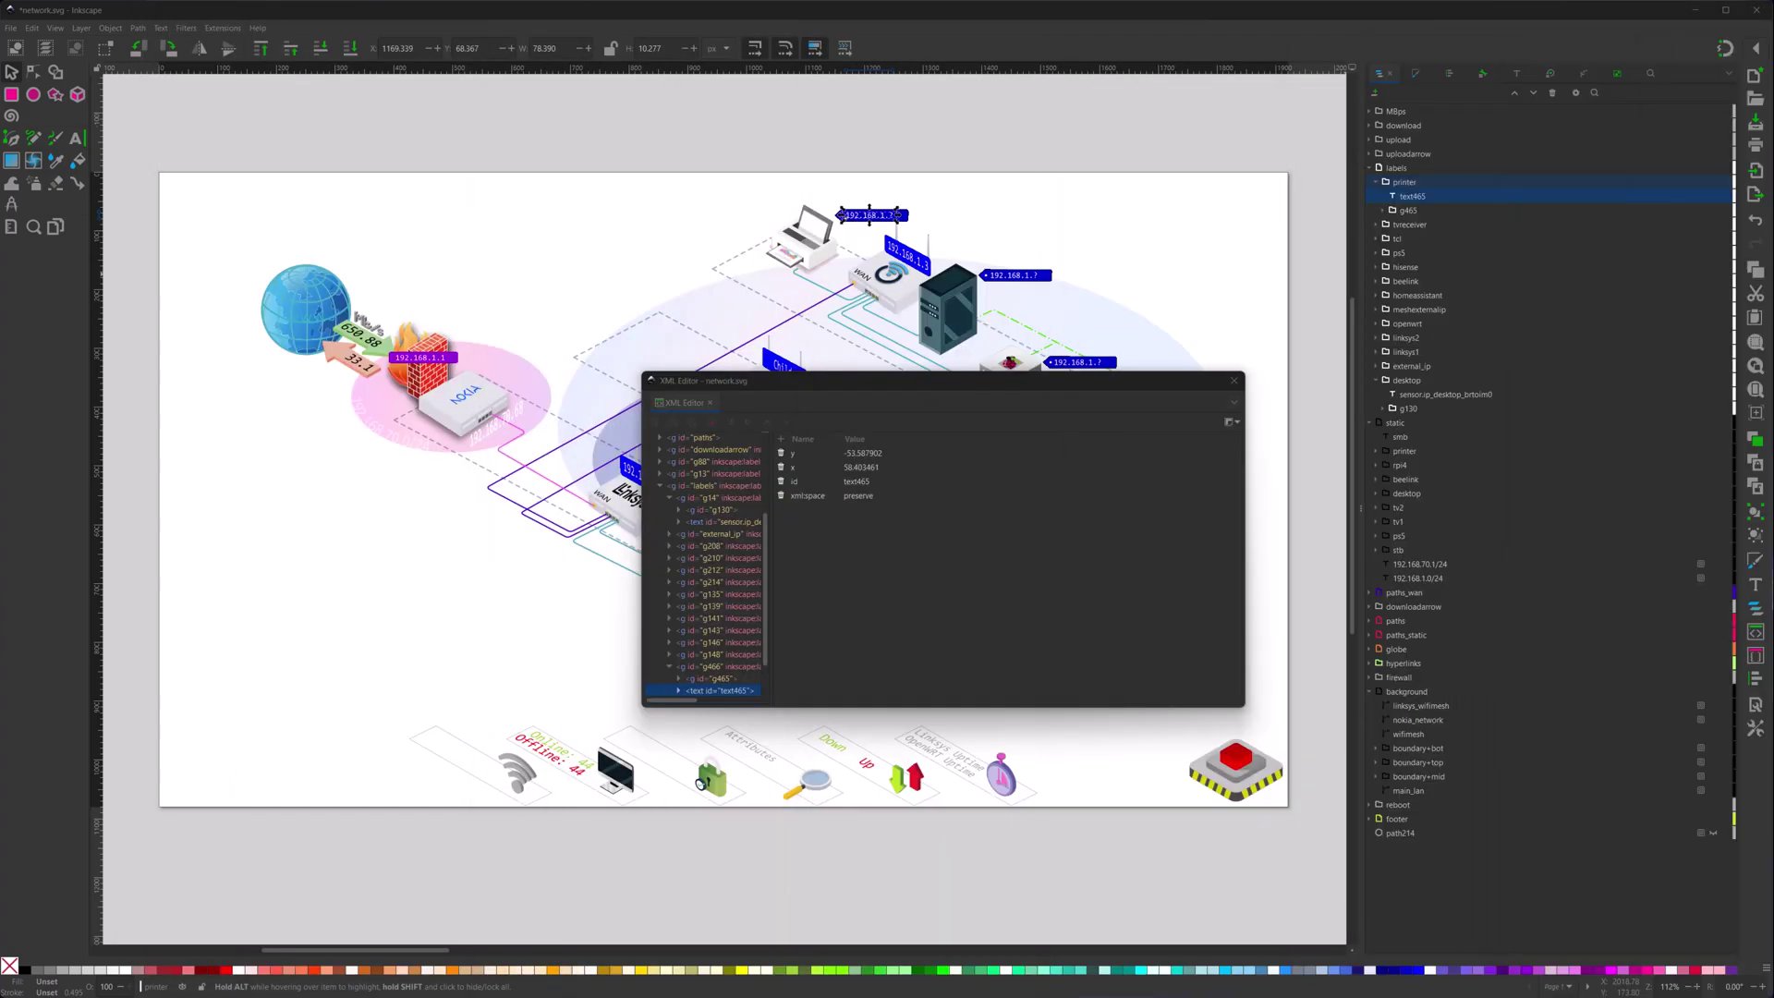
key(alt+Tab)
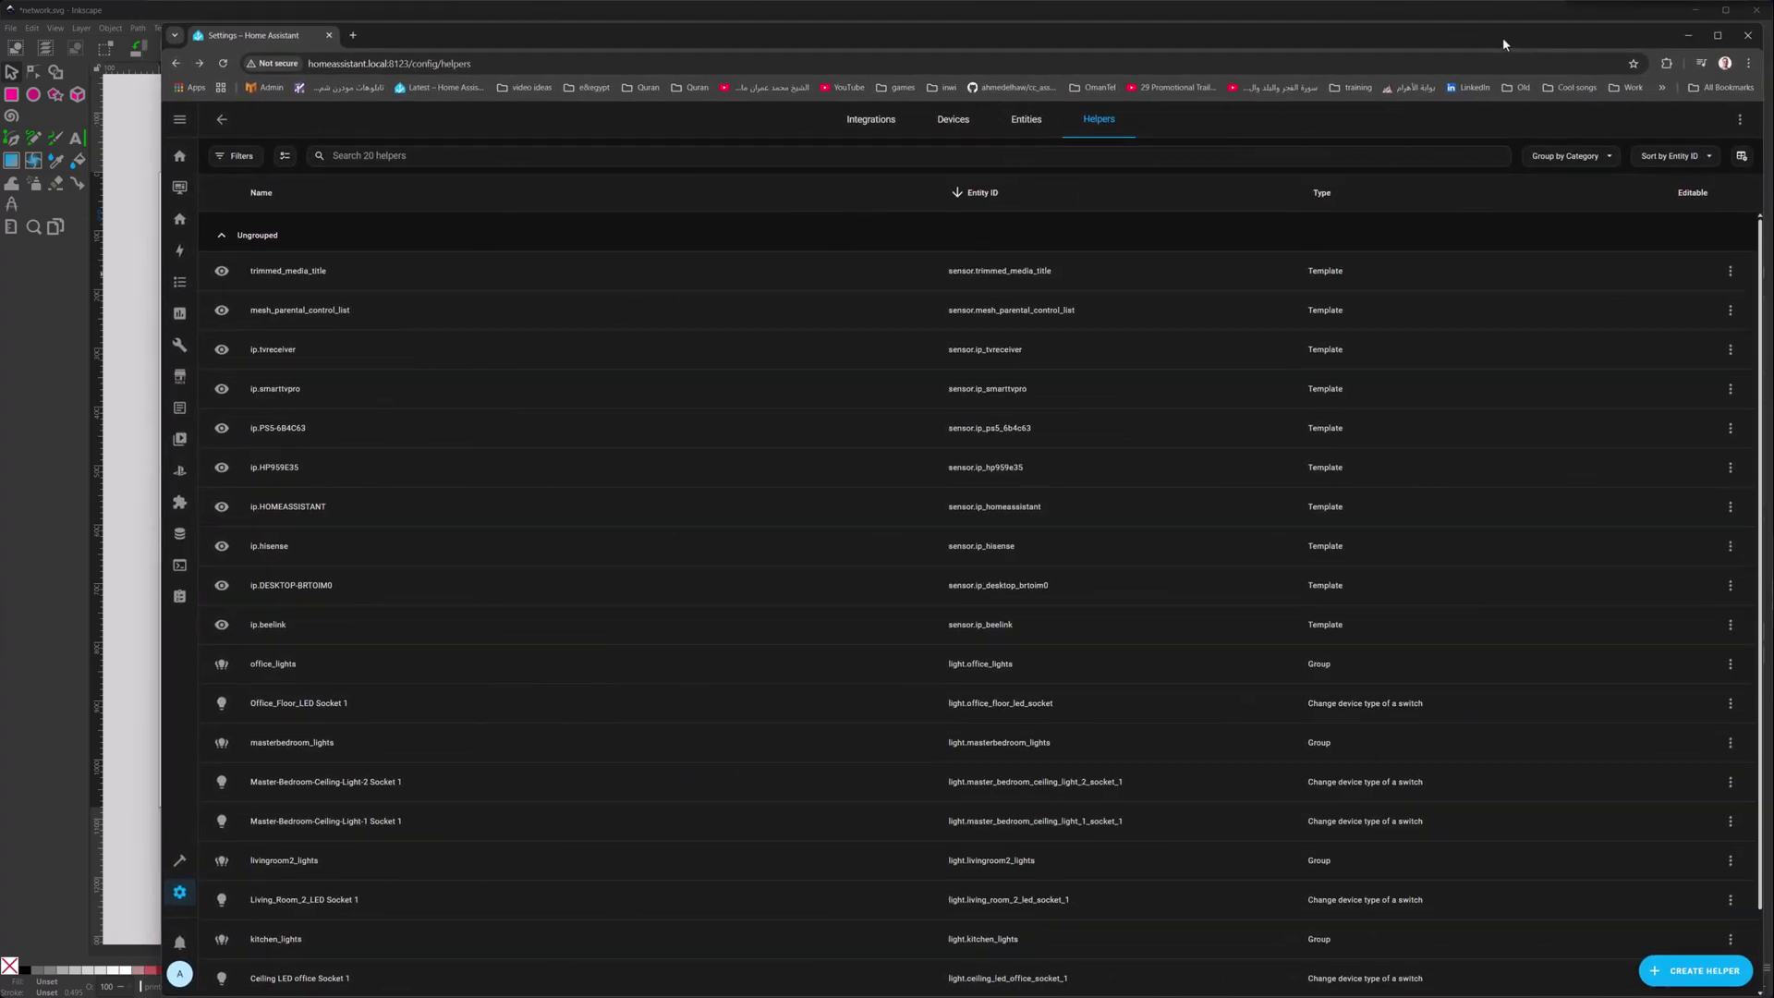
click(830, 153)
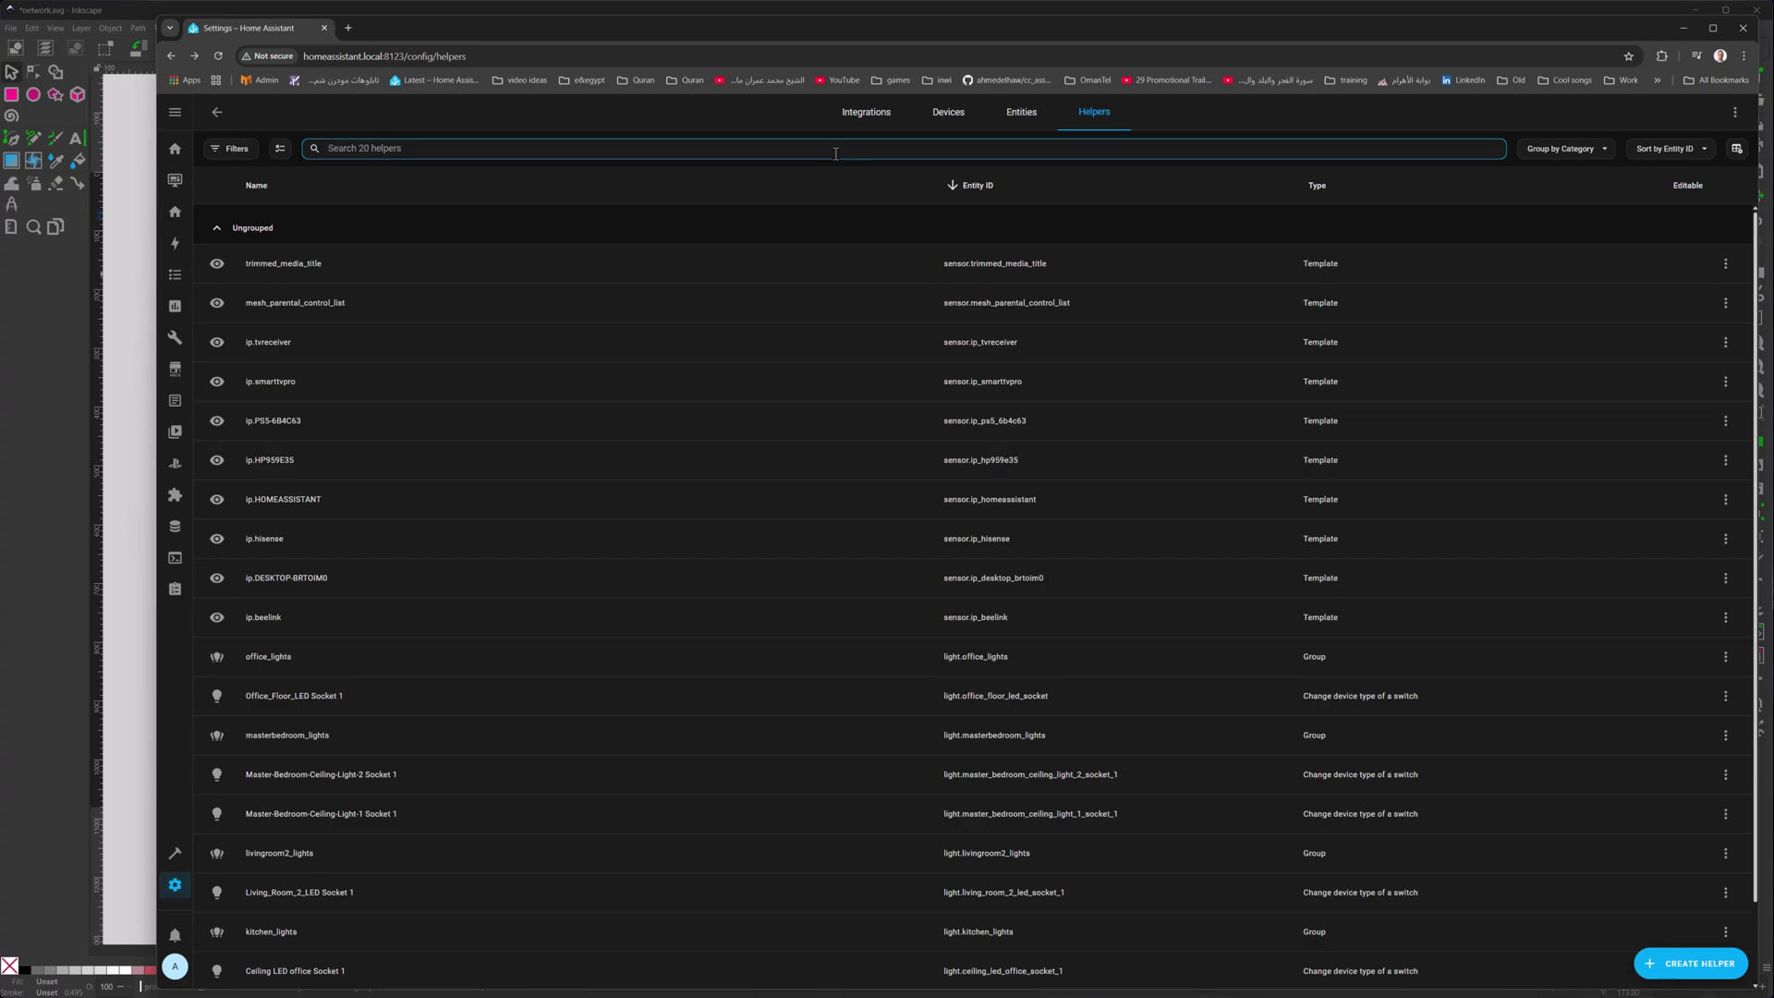
text(hp)
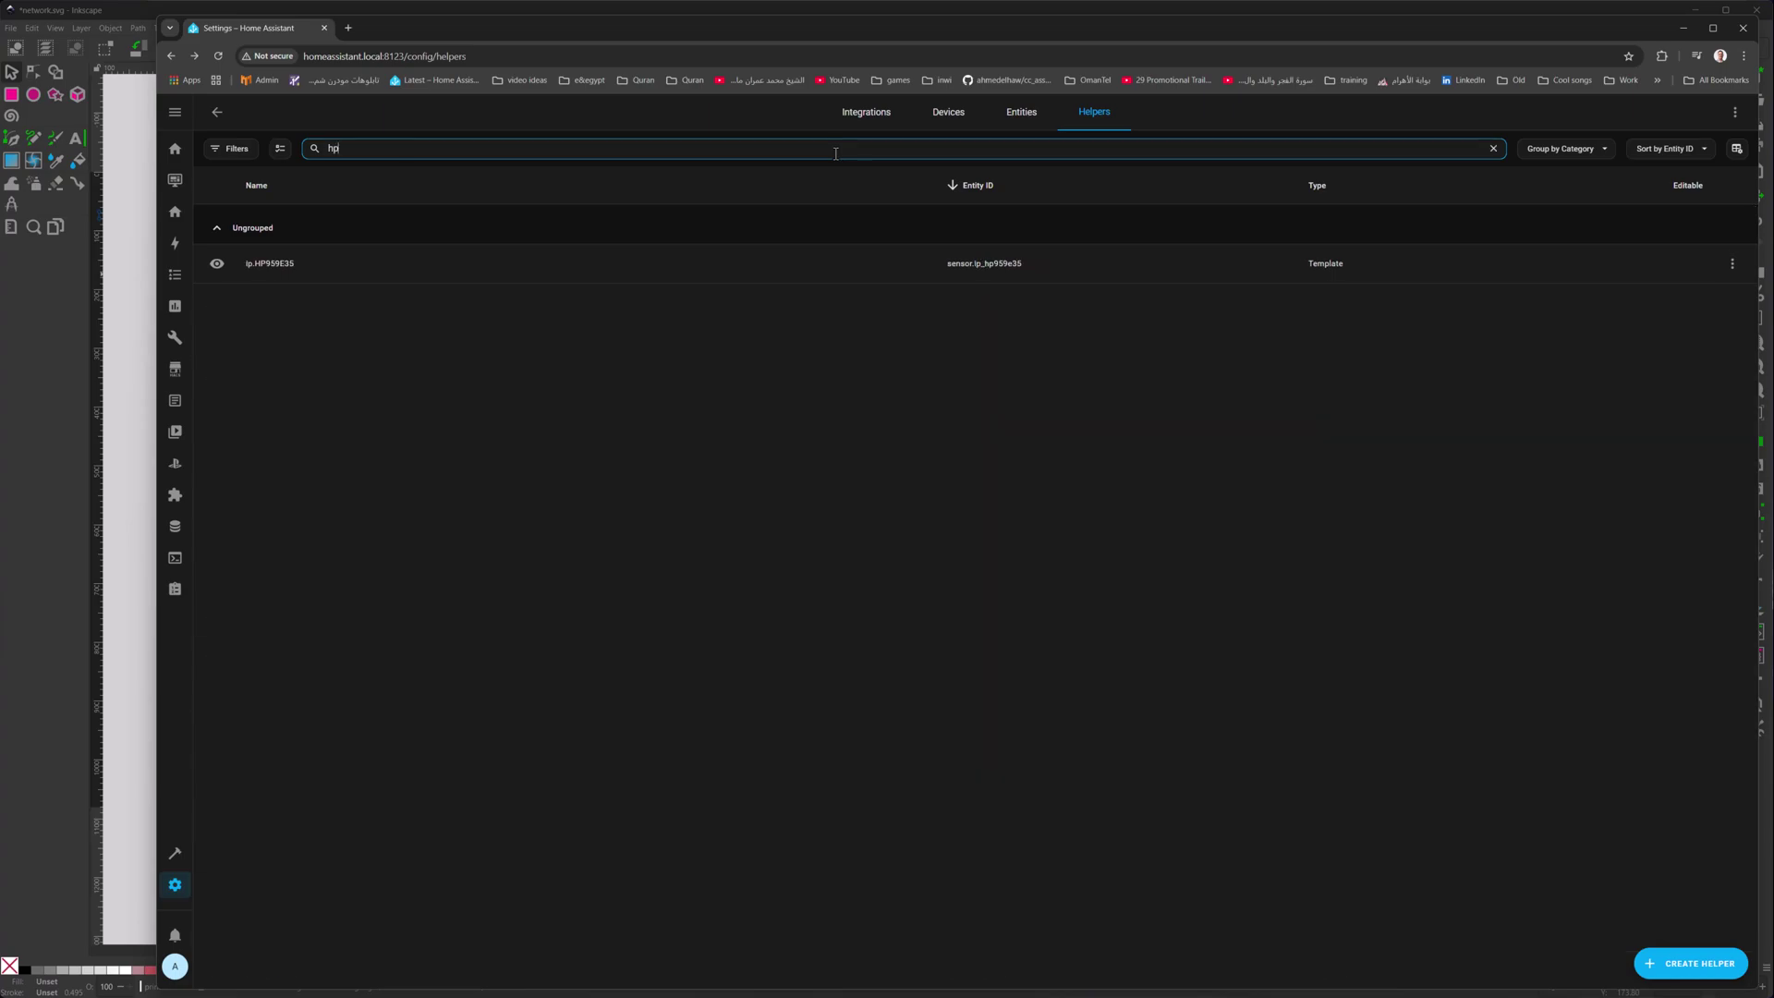
drag(1007, 268, 927, 270)
key(ctrl+c)
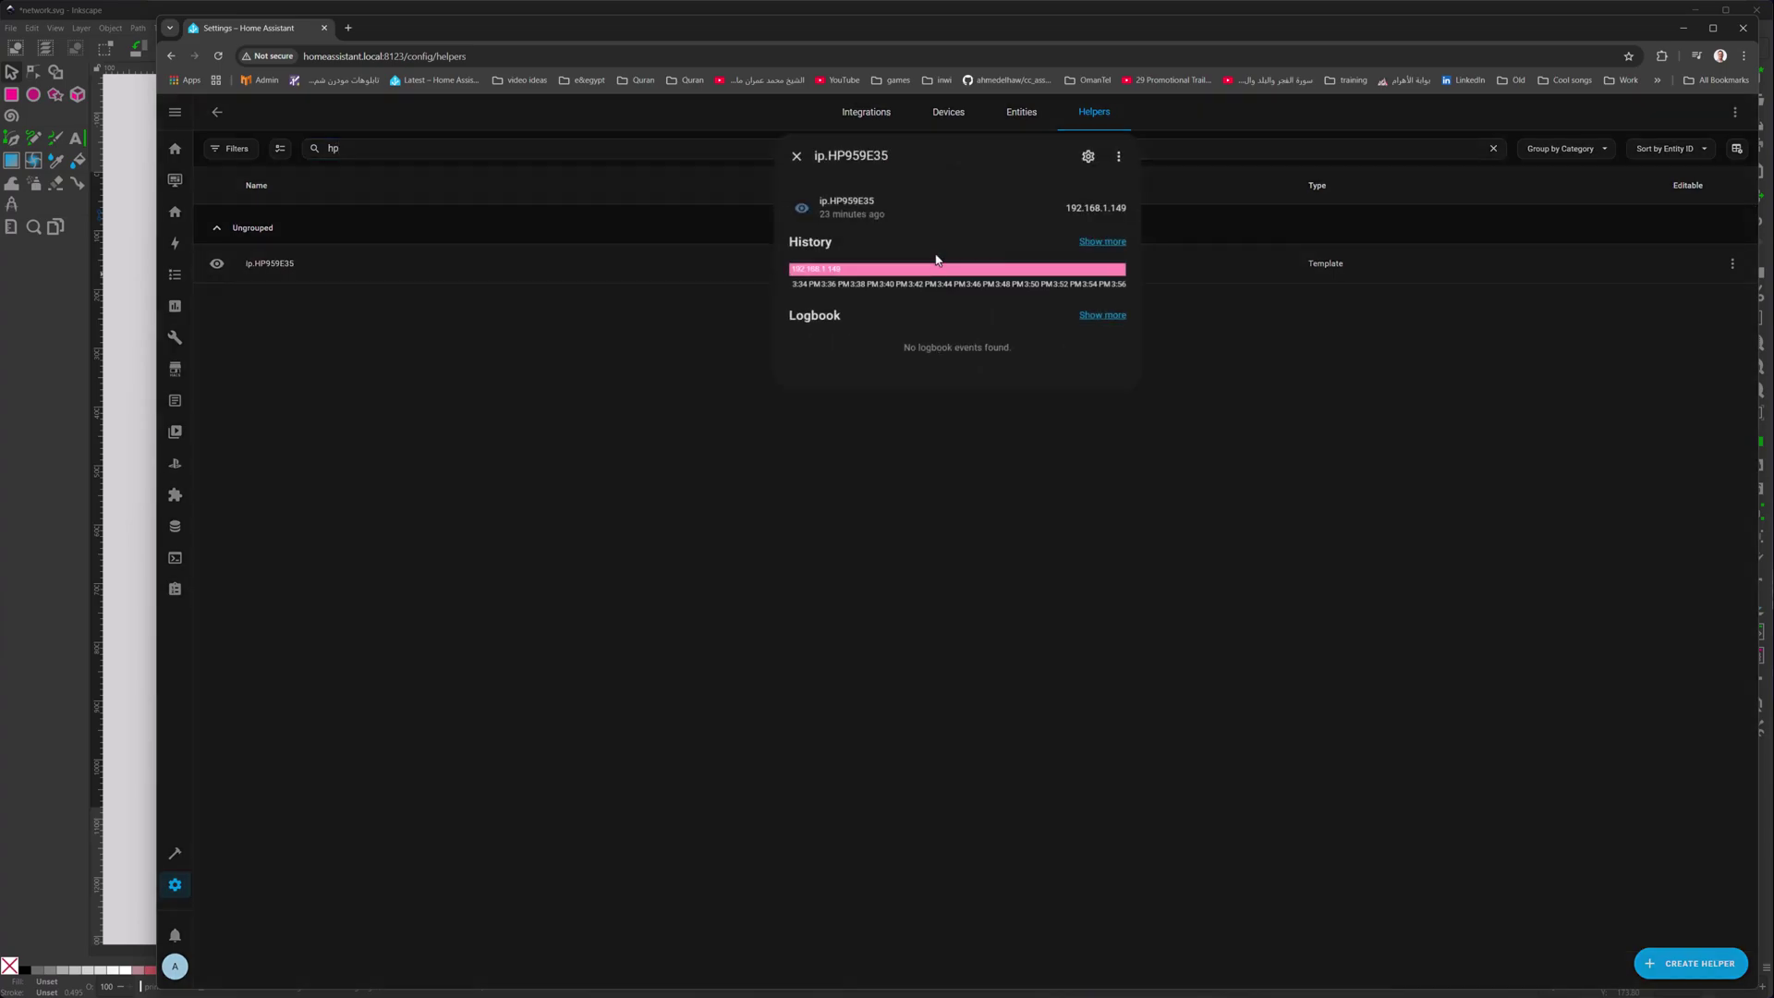
click(835, 11)
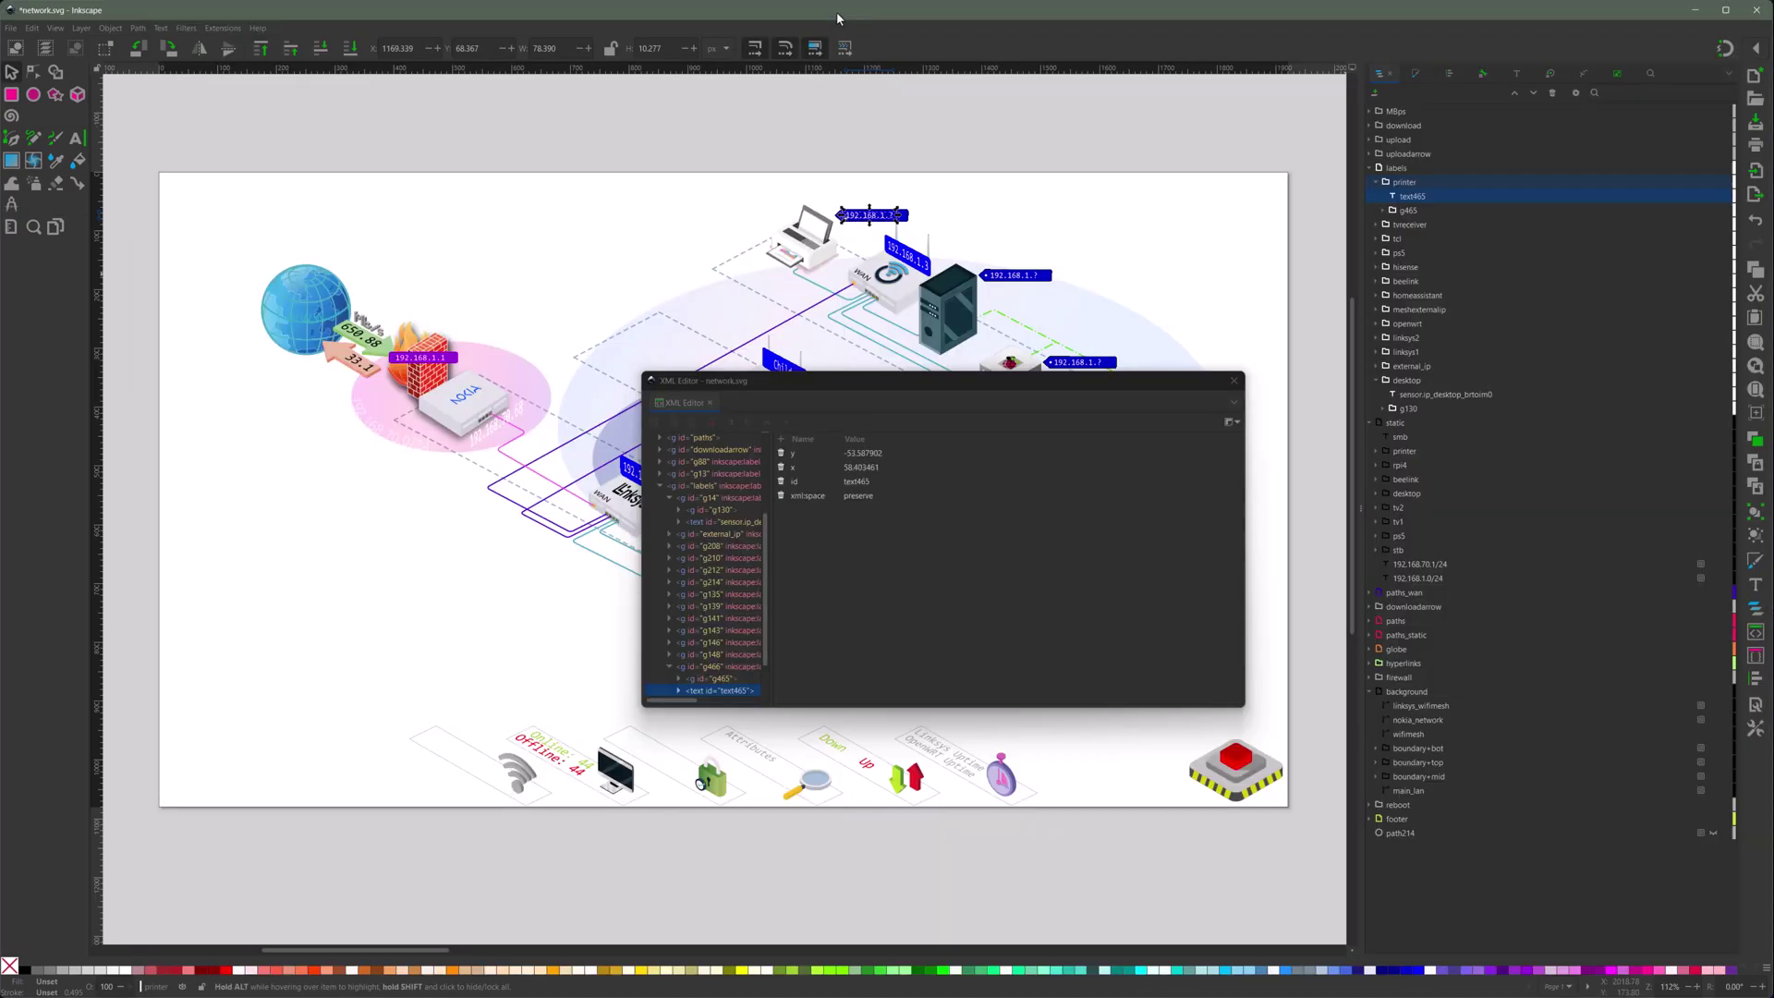
Replace text465's id with the pasted sensor.ip_hp959e35 and clear the selection.
click(866, 481)
key(ctrl+v)
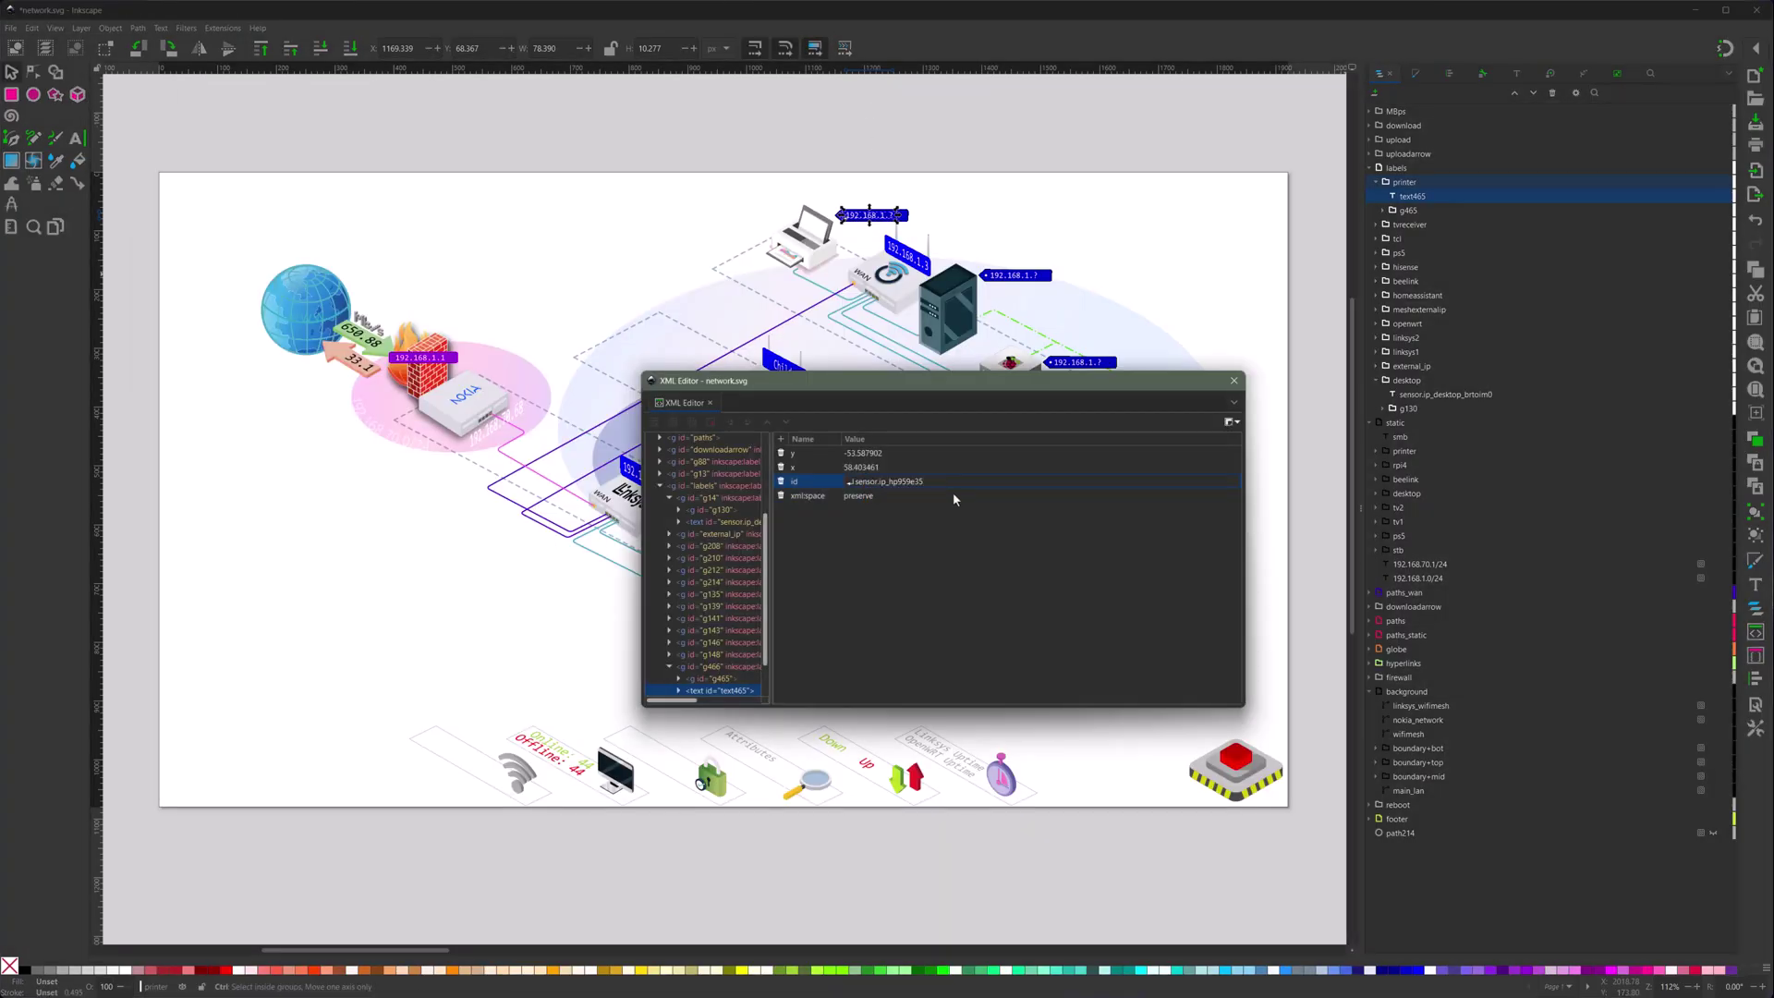
key(Return)
click(1051, 227)
drag(1012, 378, 1037, 497)
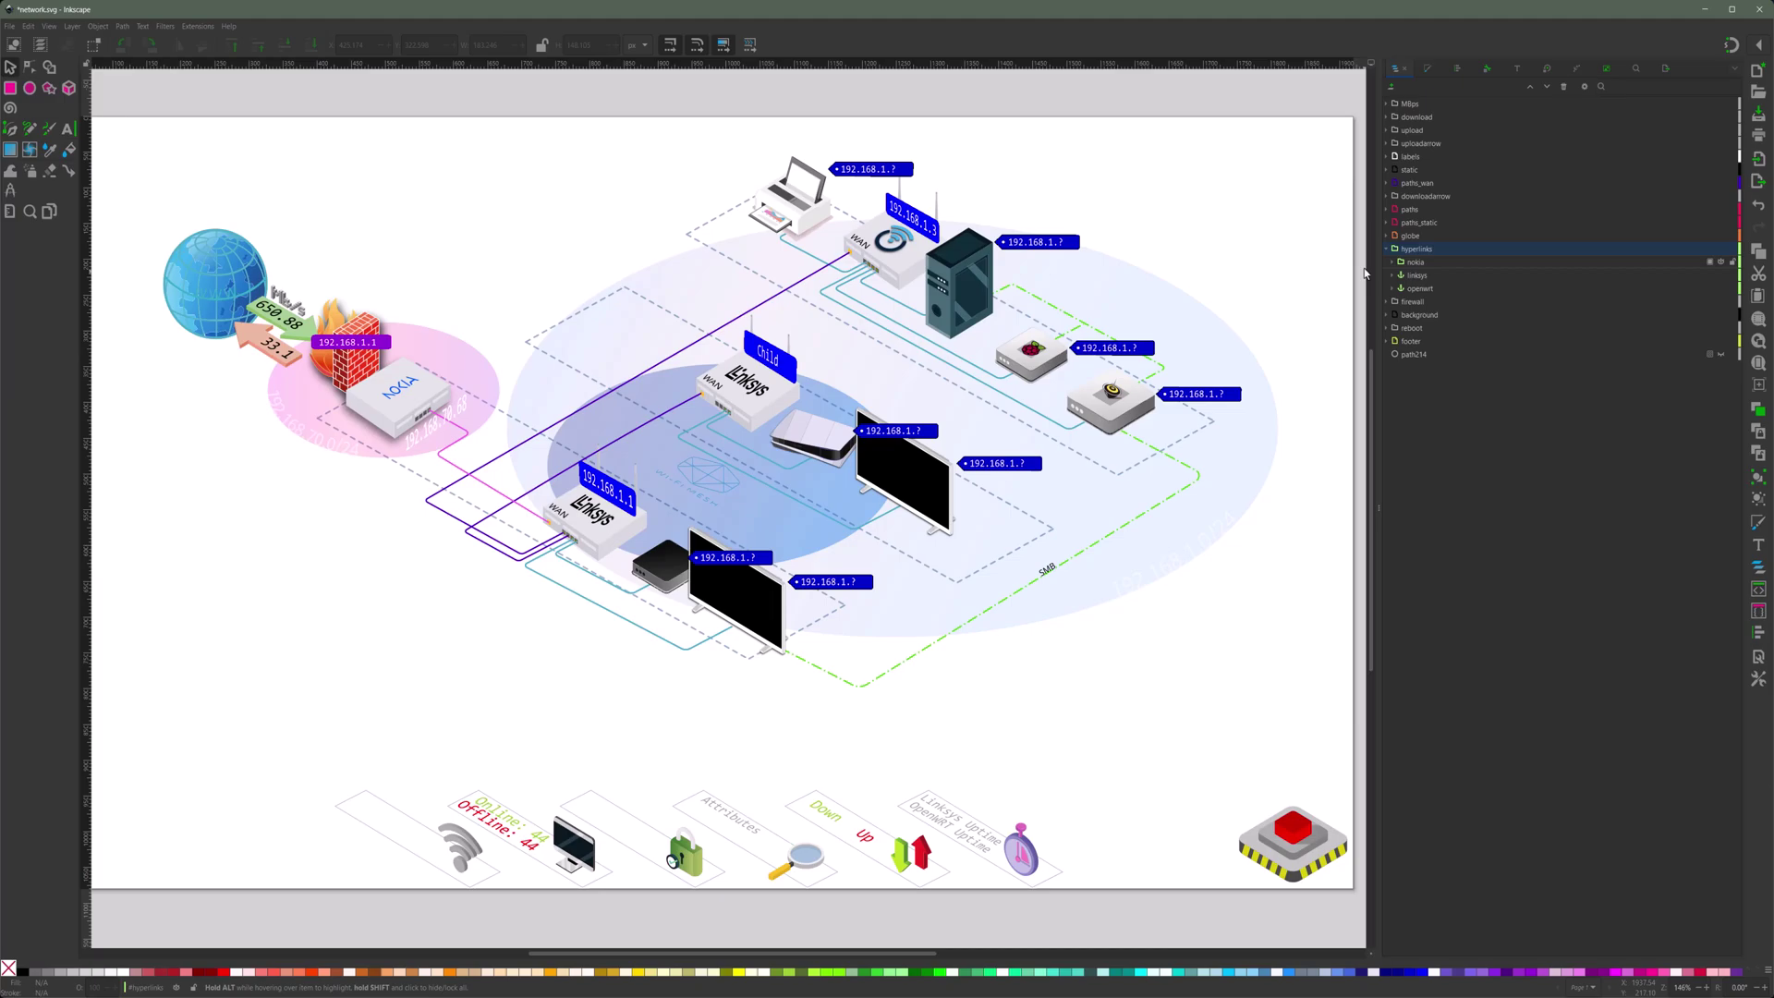
right_click(423, 404)
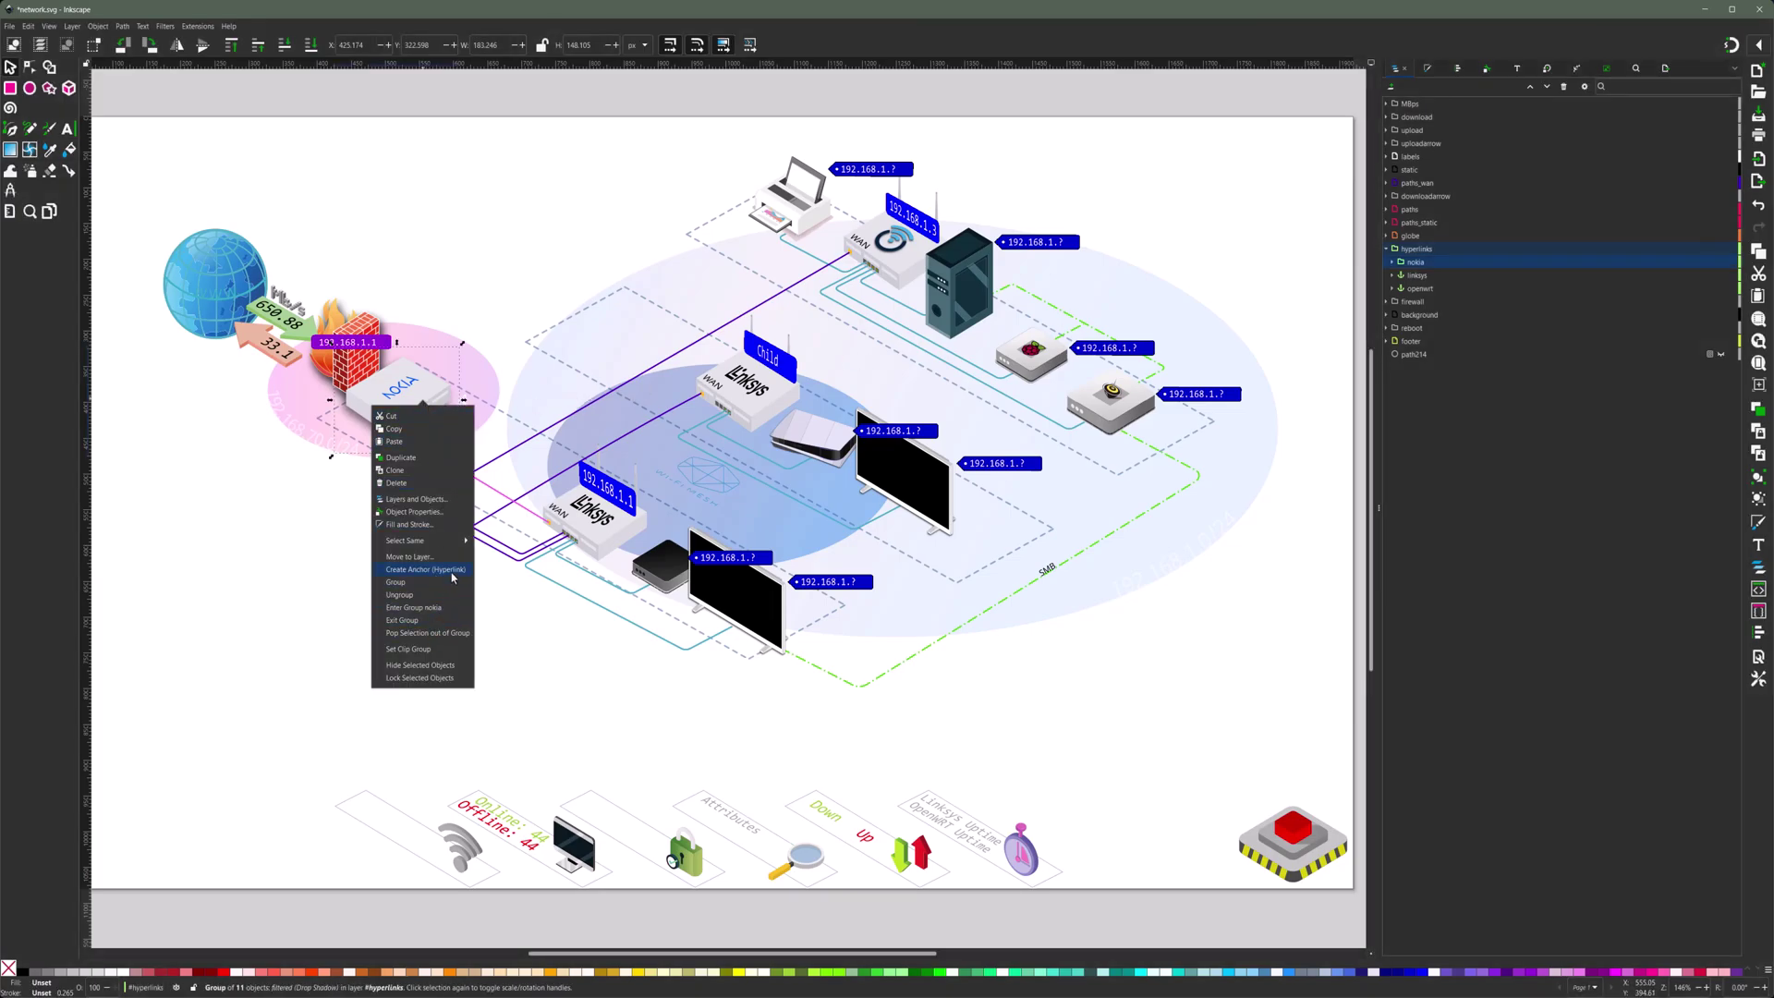
click(425, 569)
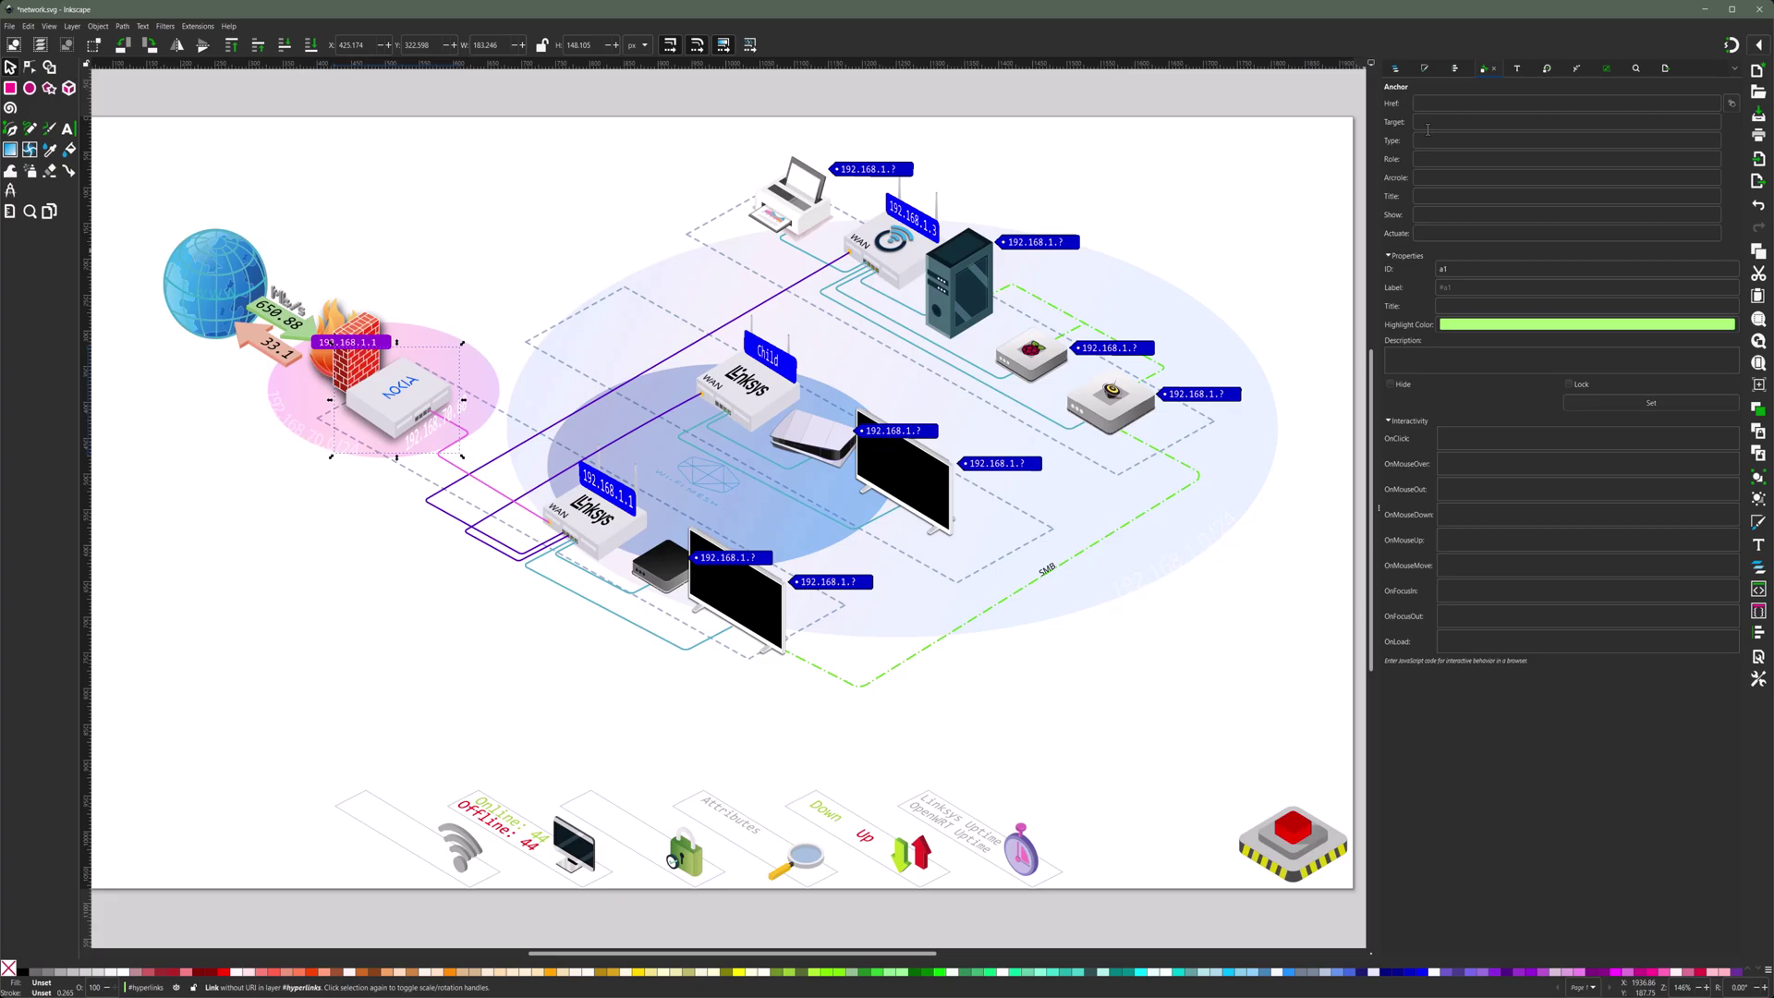
click(1439, 104)
text(http://192.168.70.254/)
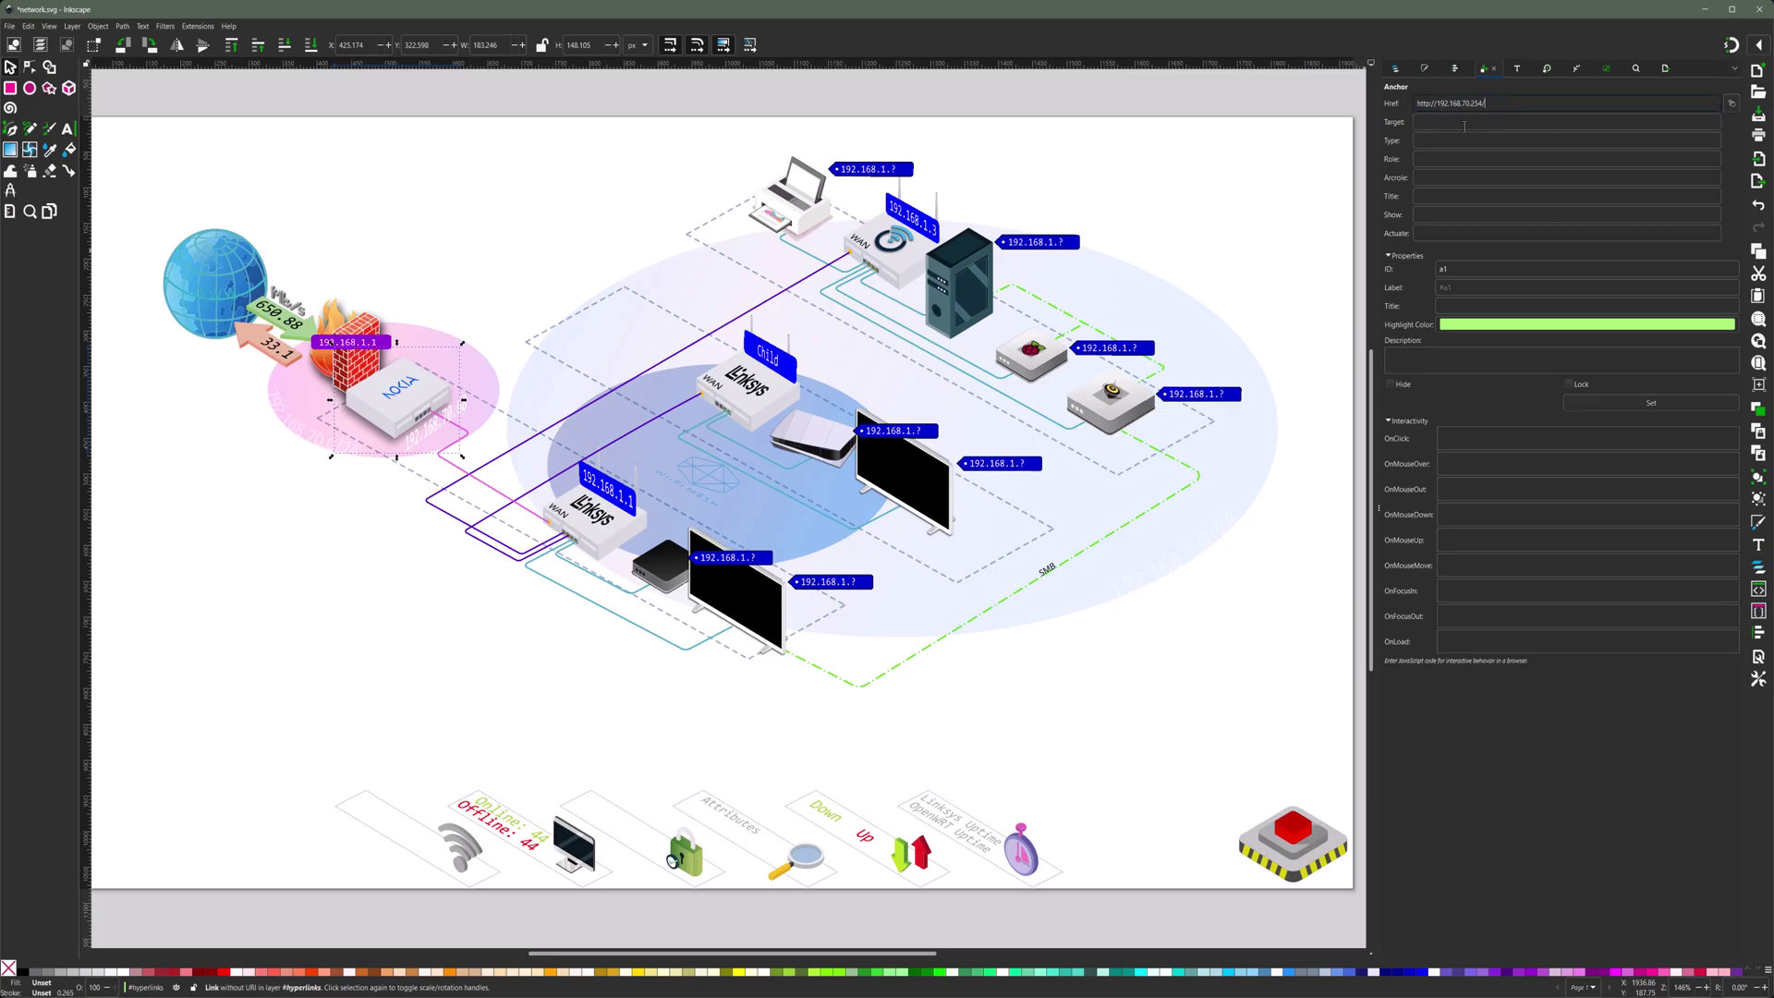
click(1465, 124)
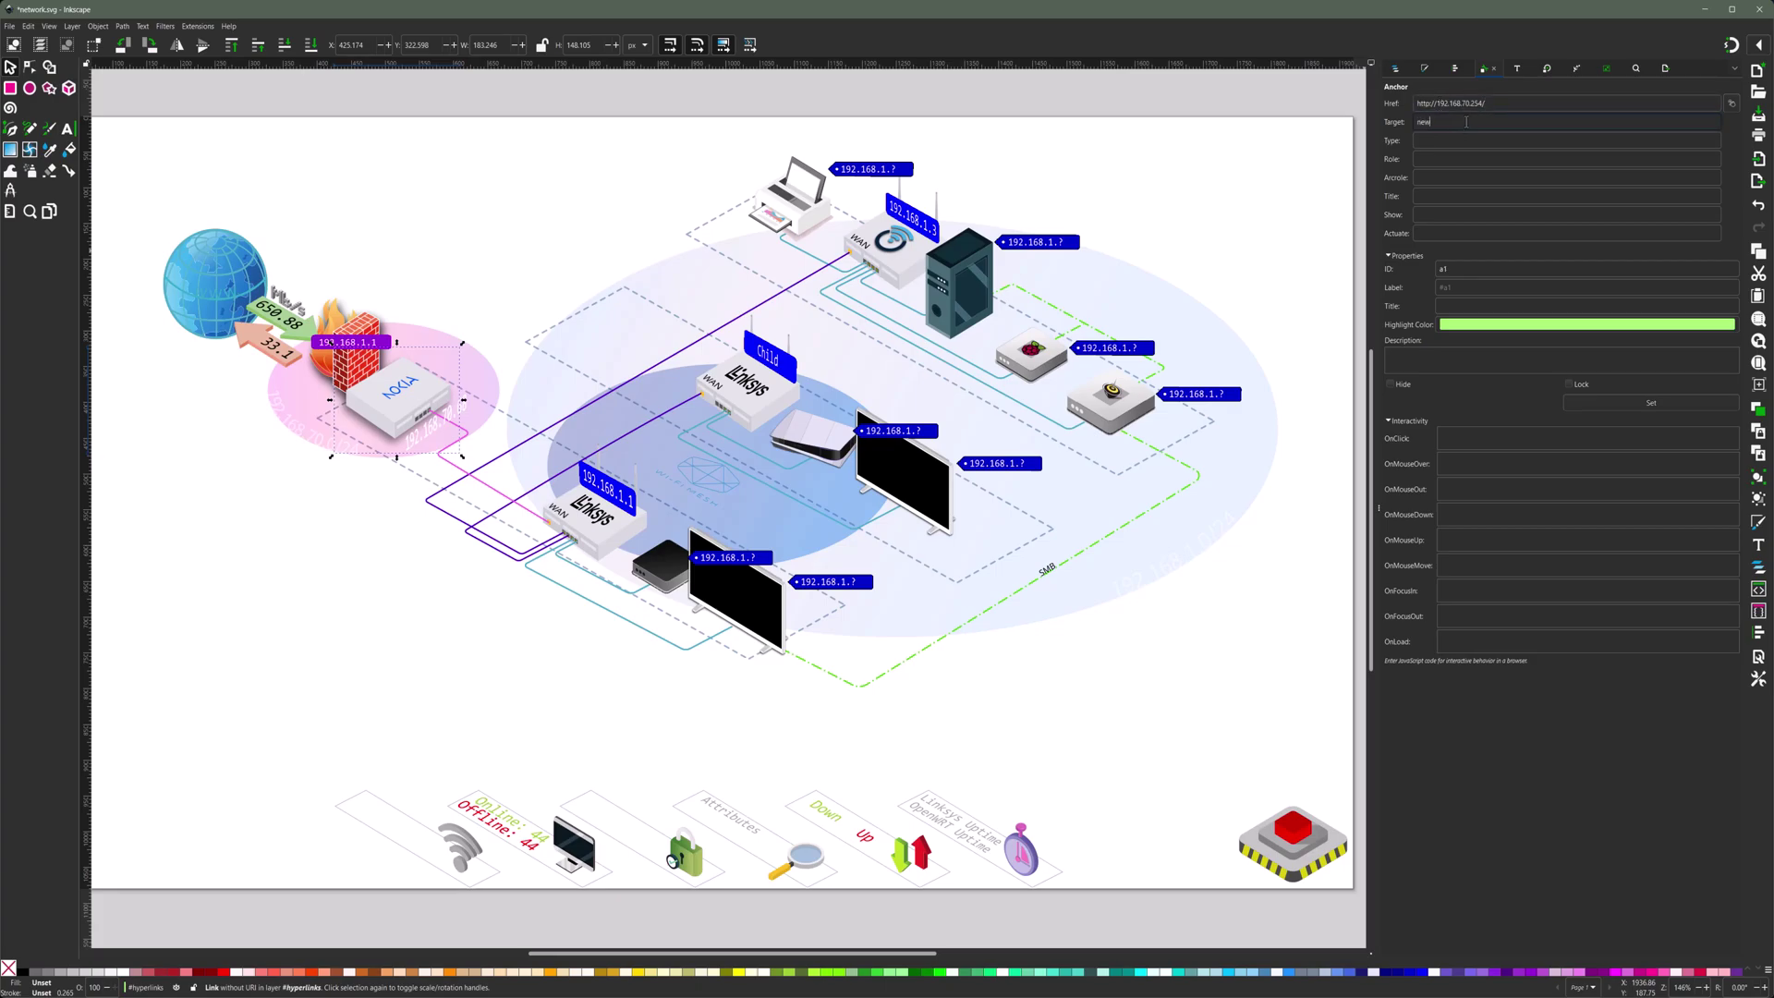
double_click(1467, 270)
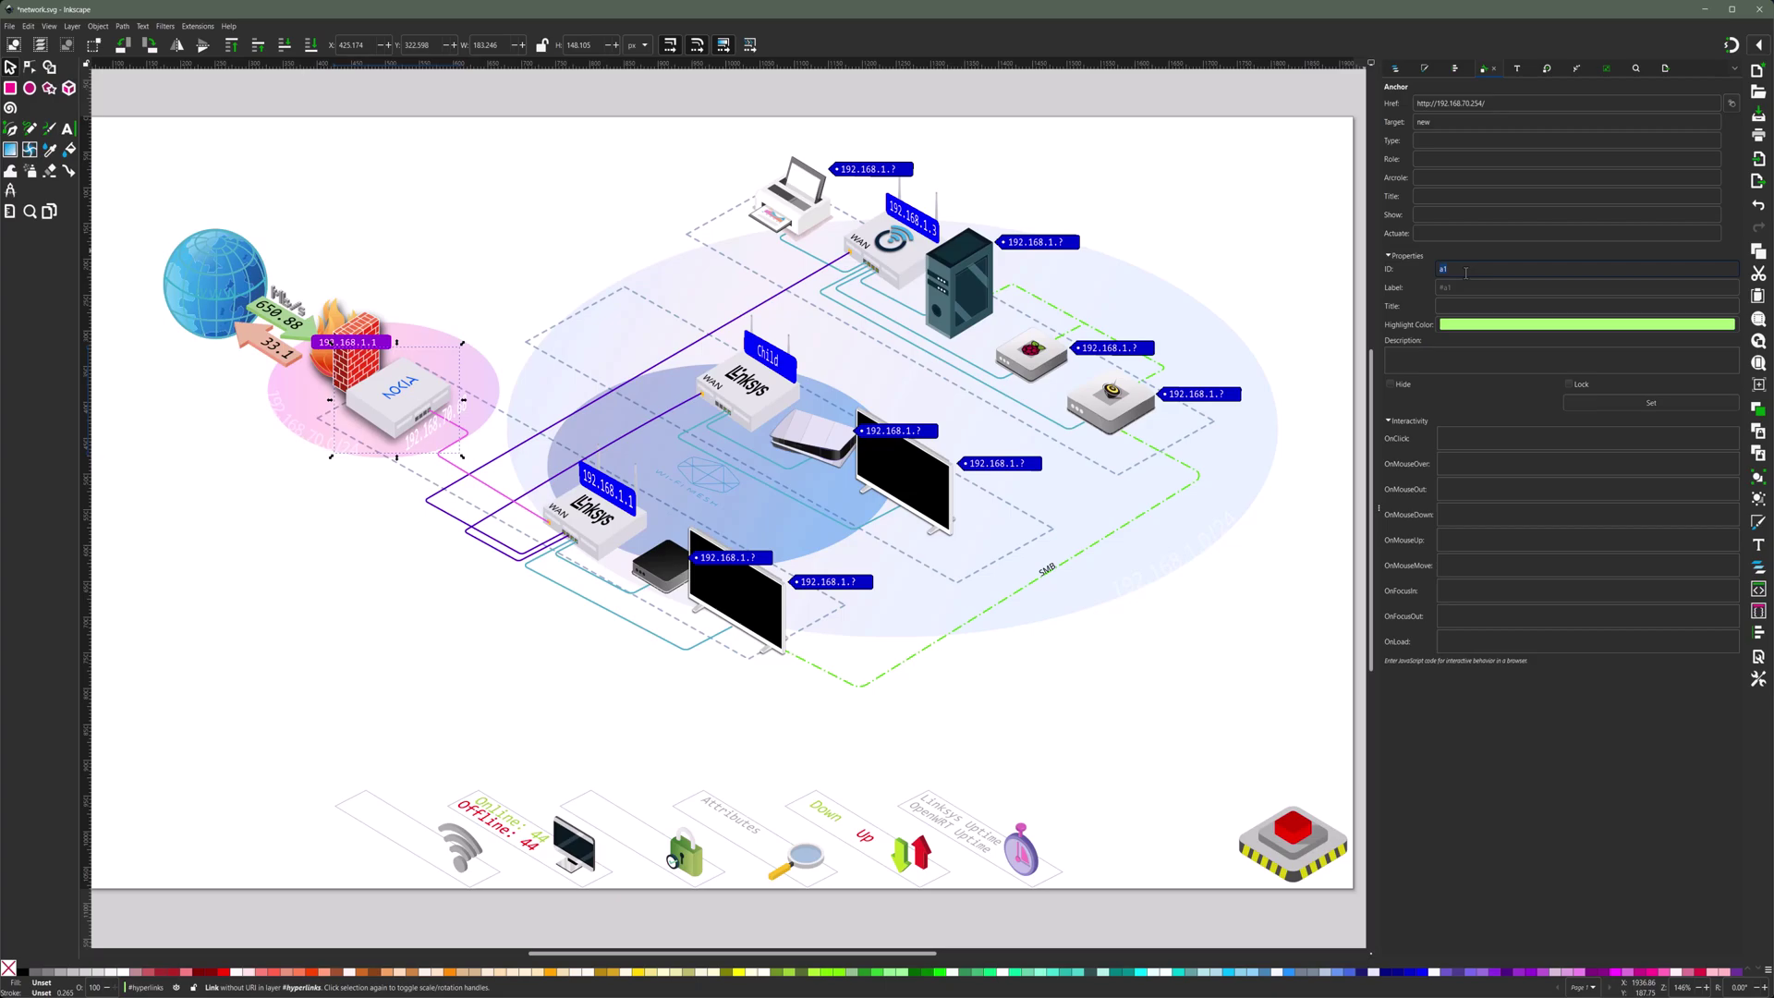
text(nokia)
click(519, 265)
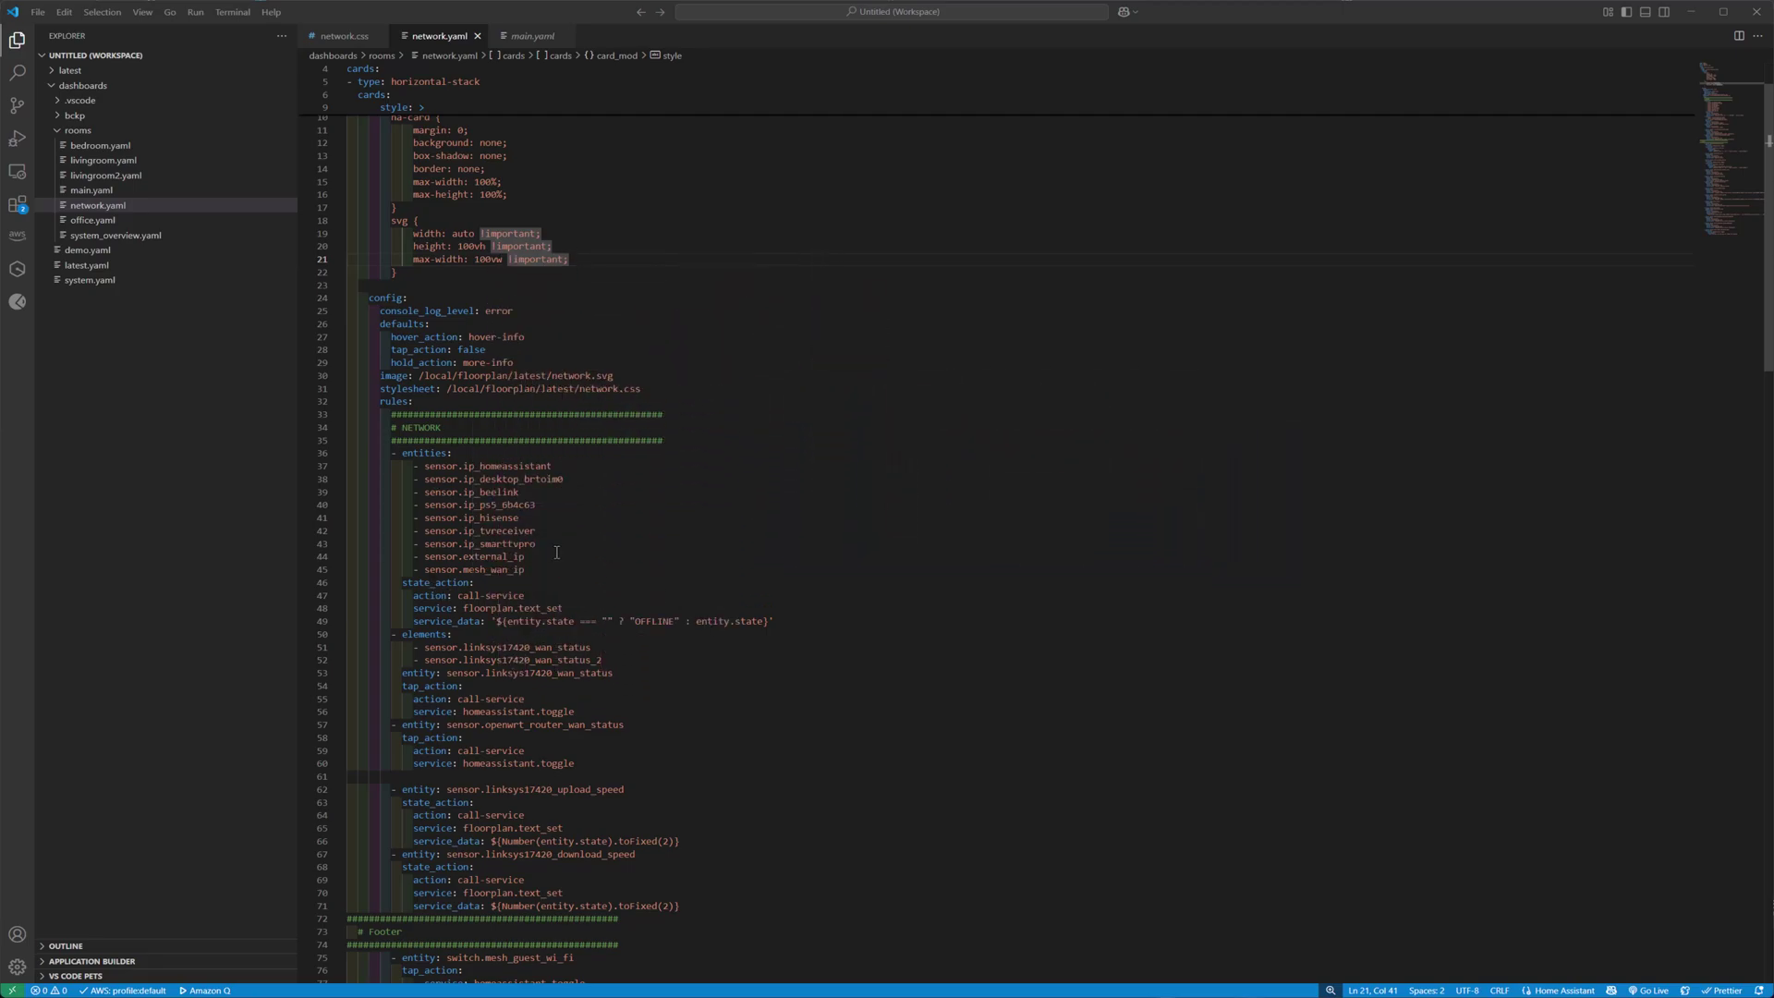
Add a '- sensor.ip_hp959e35' entry below line 43 via autocomplete from 'sensor.hp'.
click(544, 544)
key(Return)
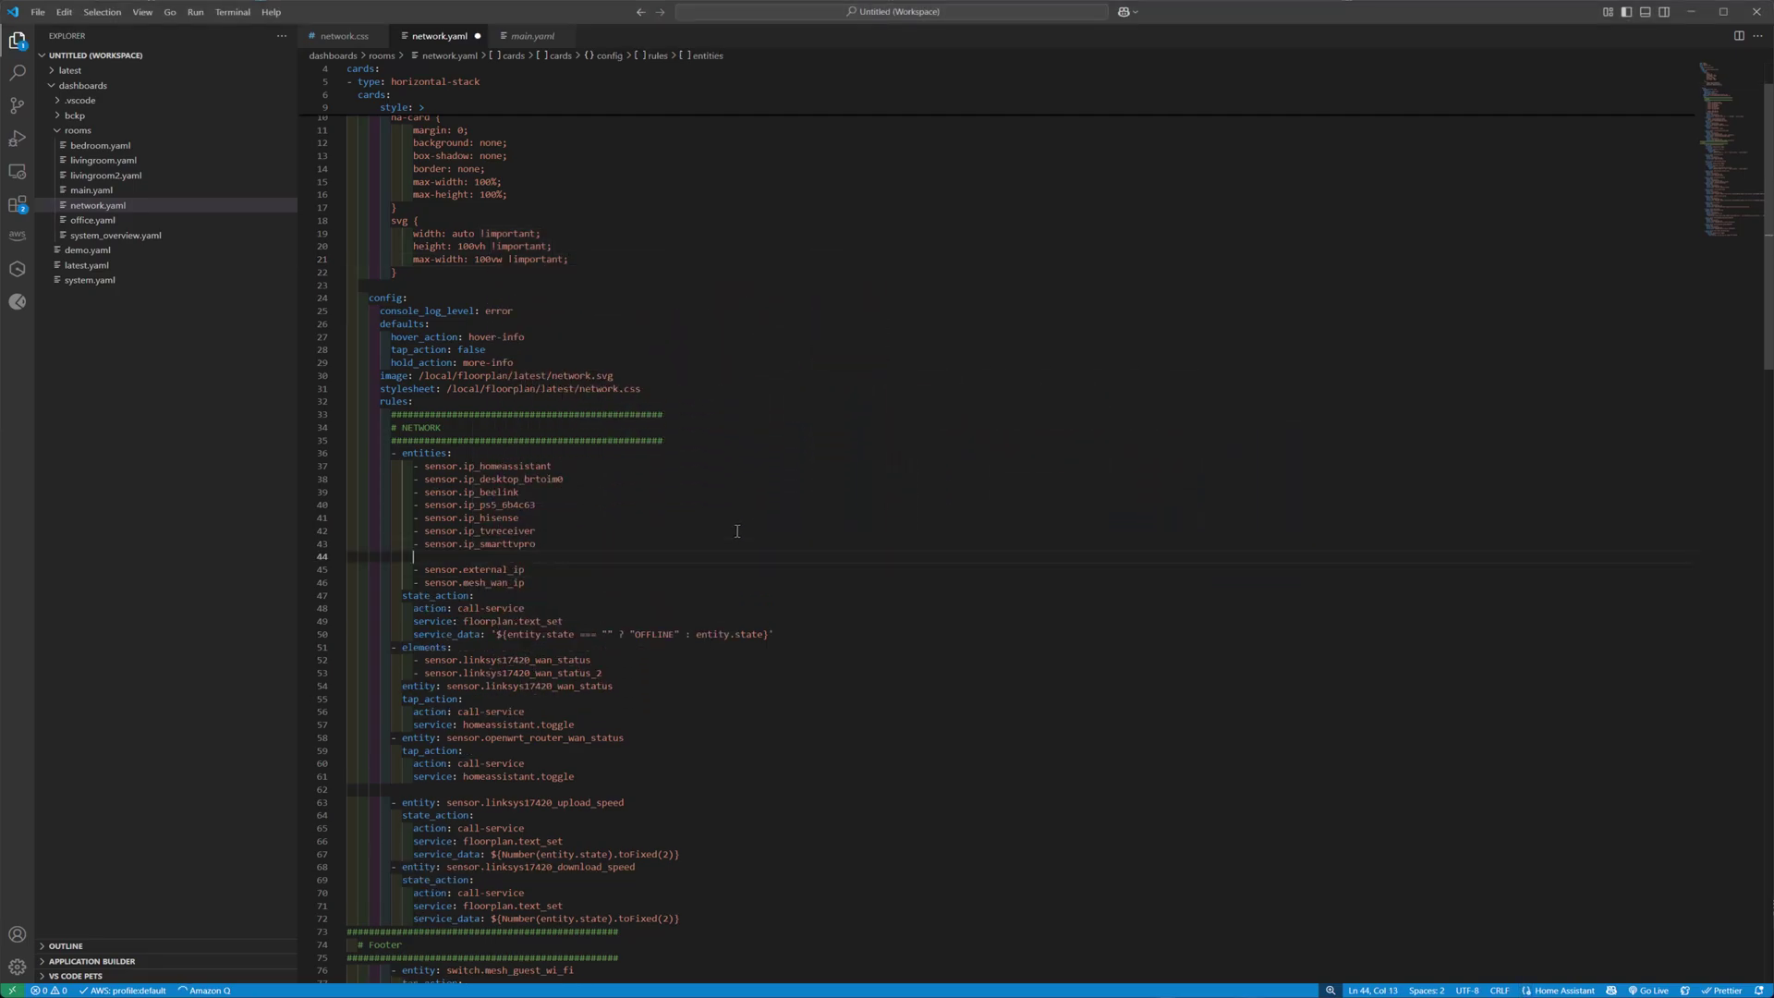
text(- sensor.)
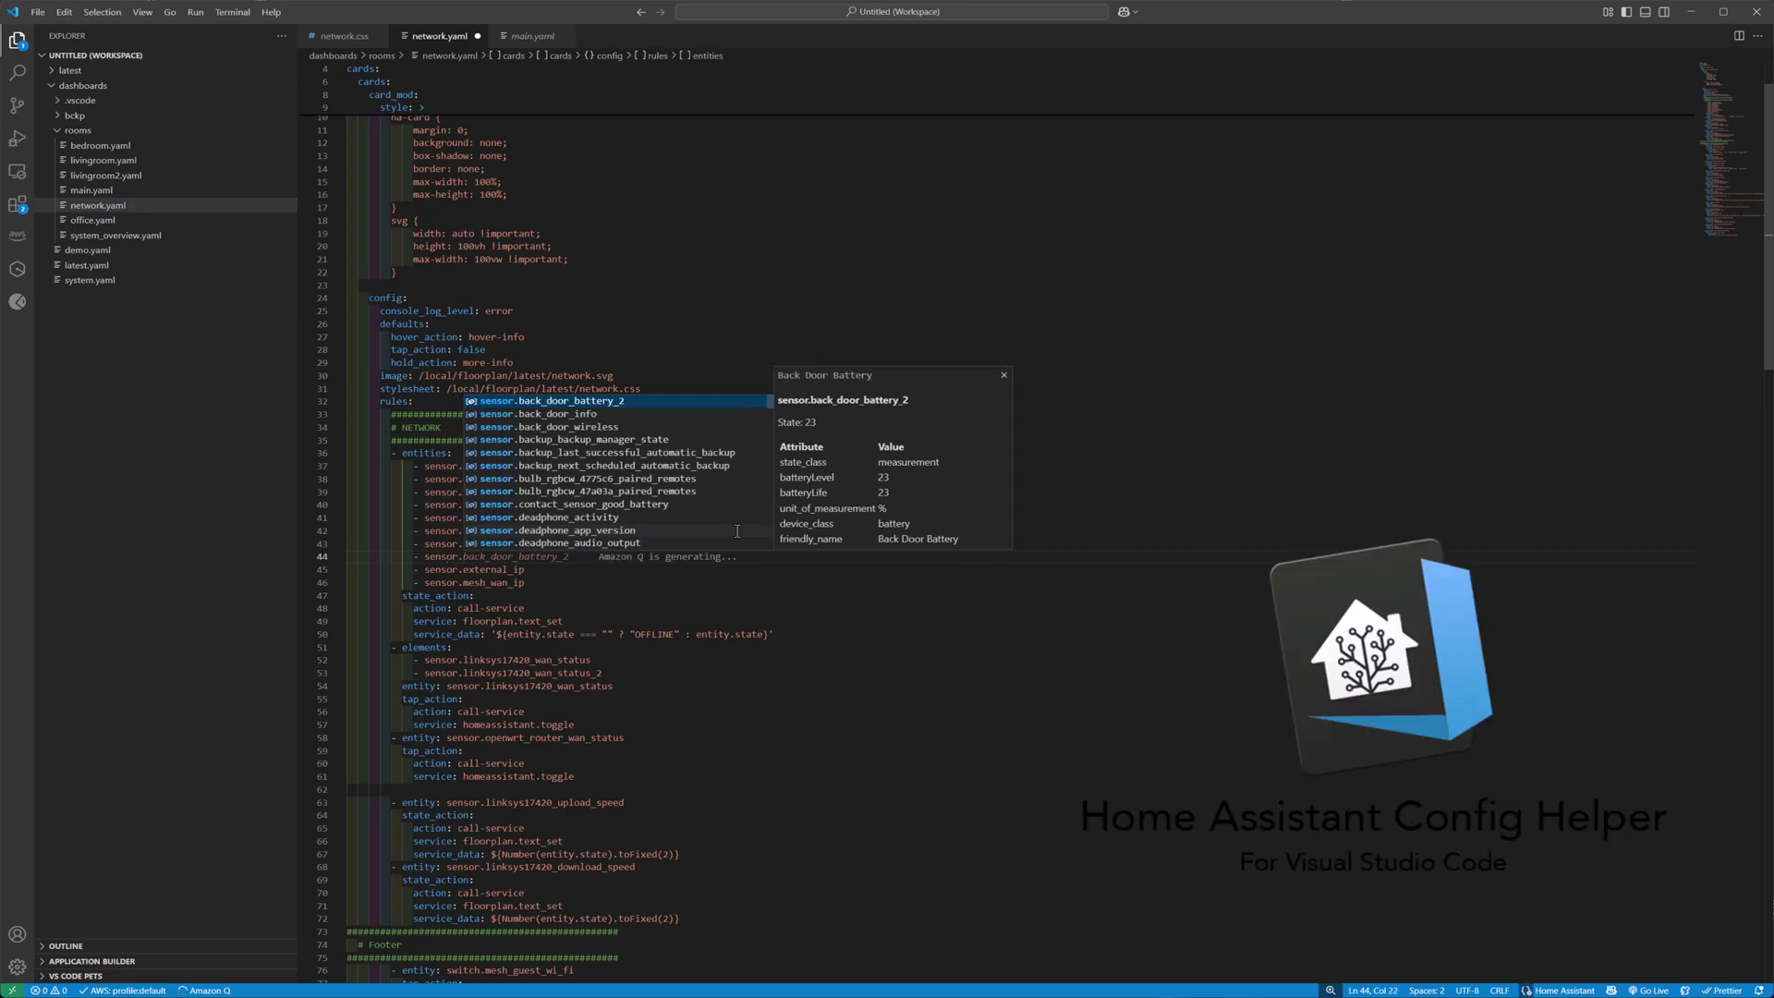
text(hp)
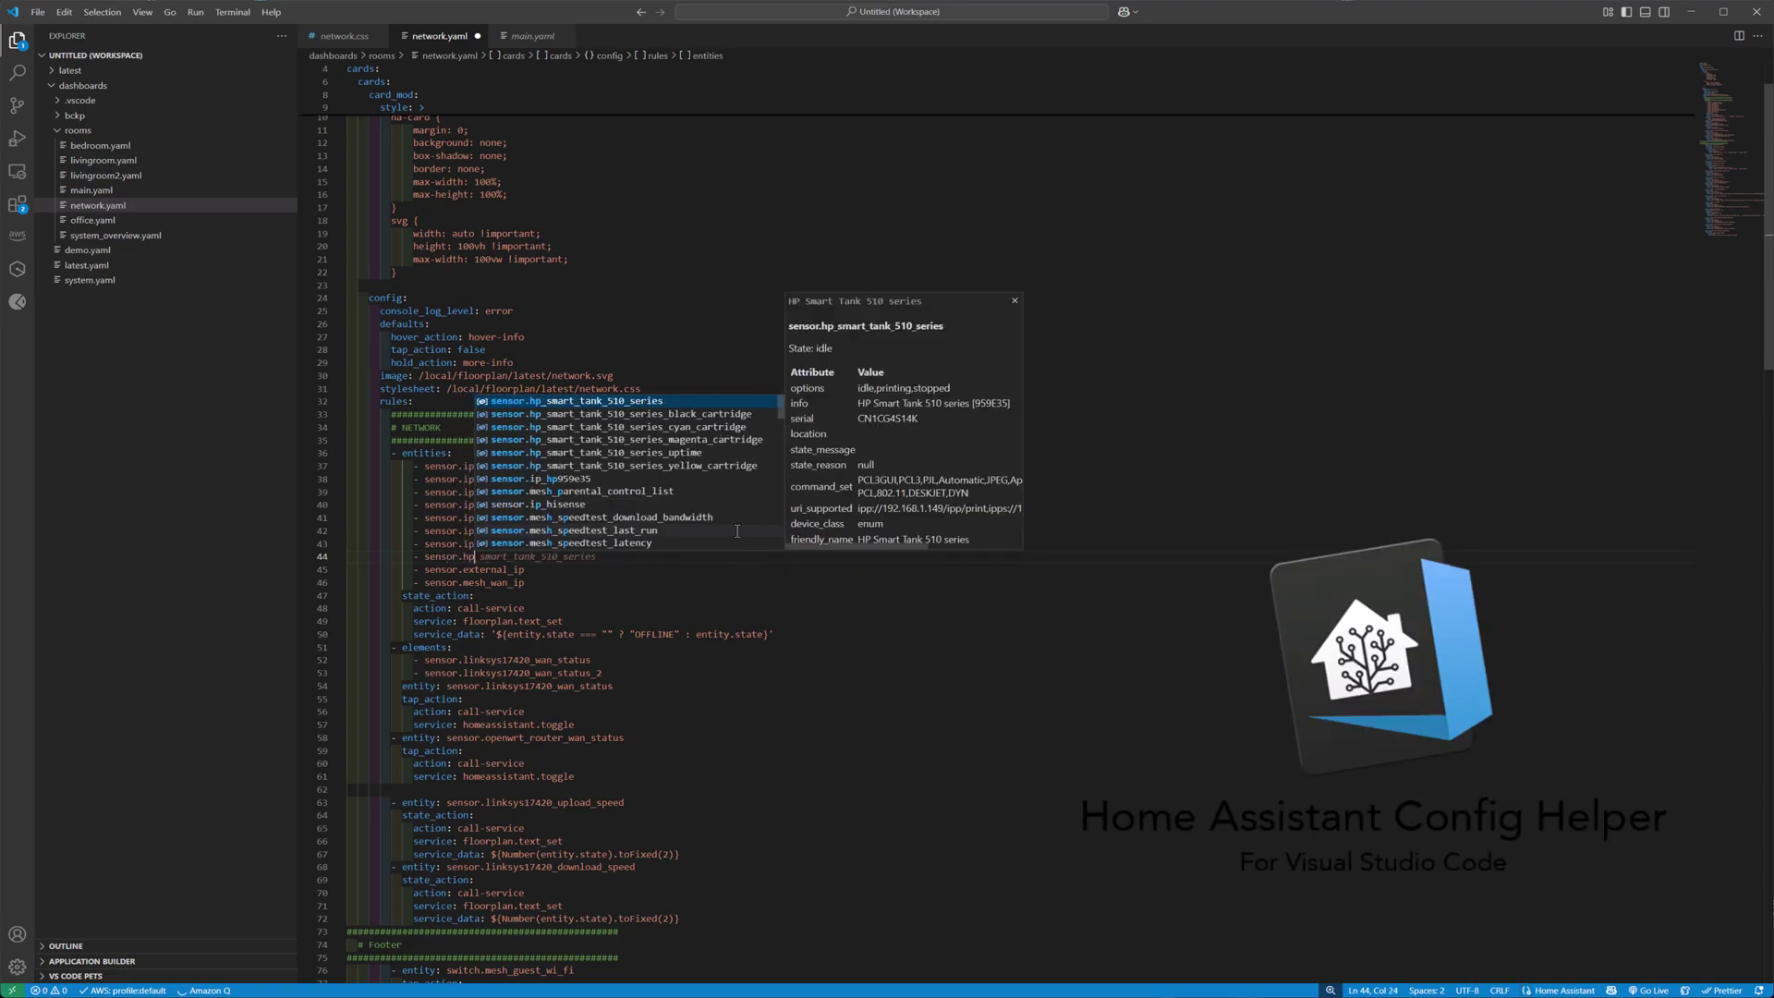
key(Down)
key(Down)
key(Down)
key(Down)
key(Down)
key(Down)
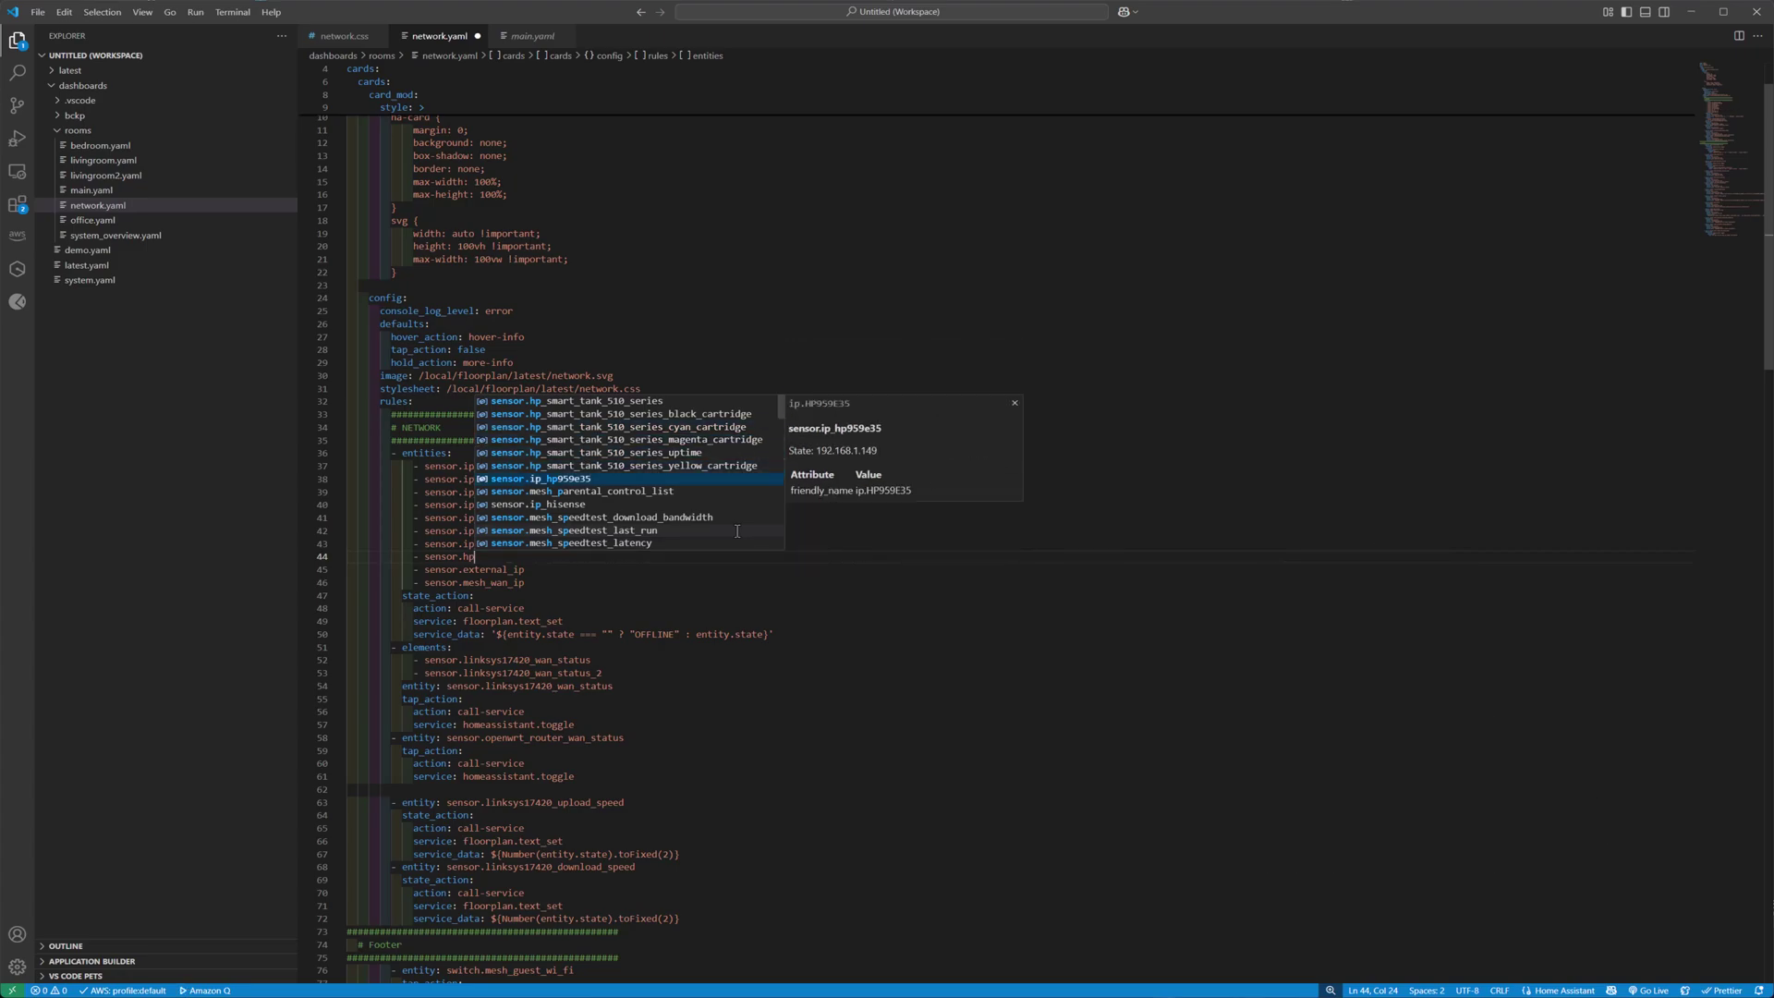
key(Return)
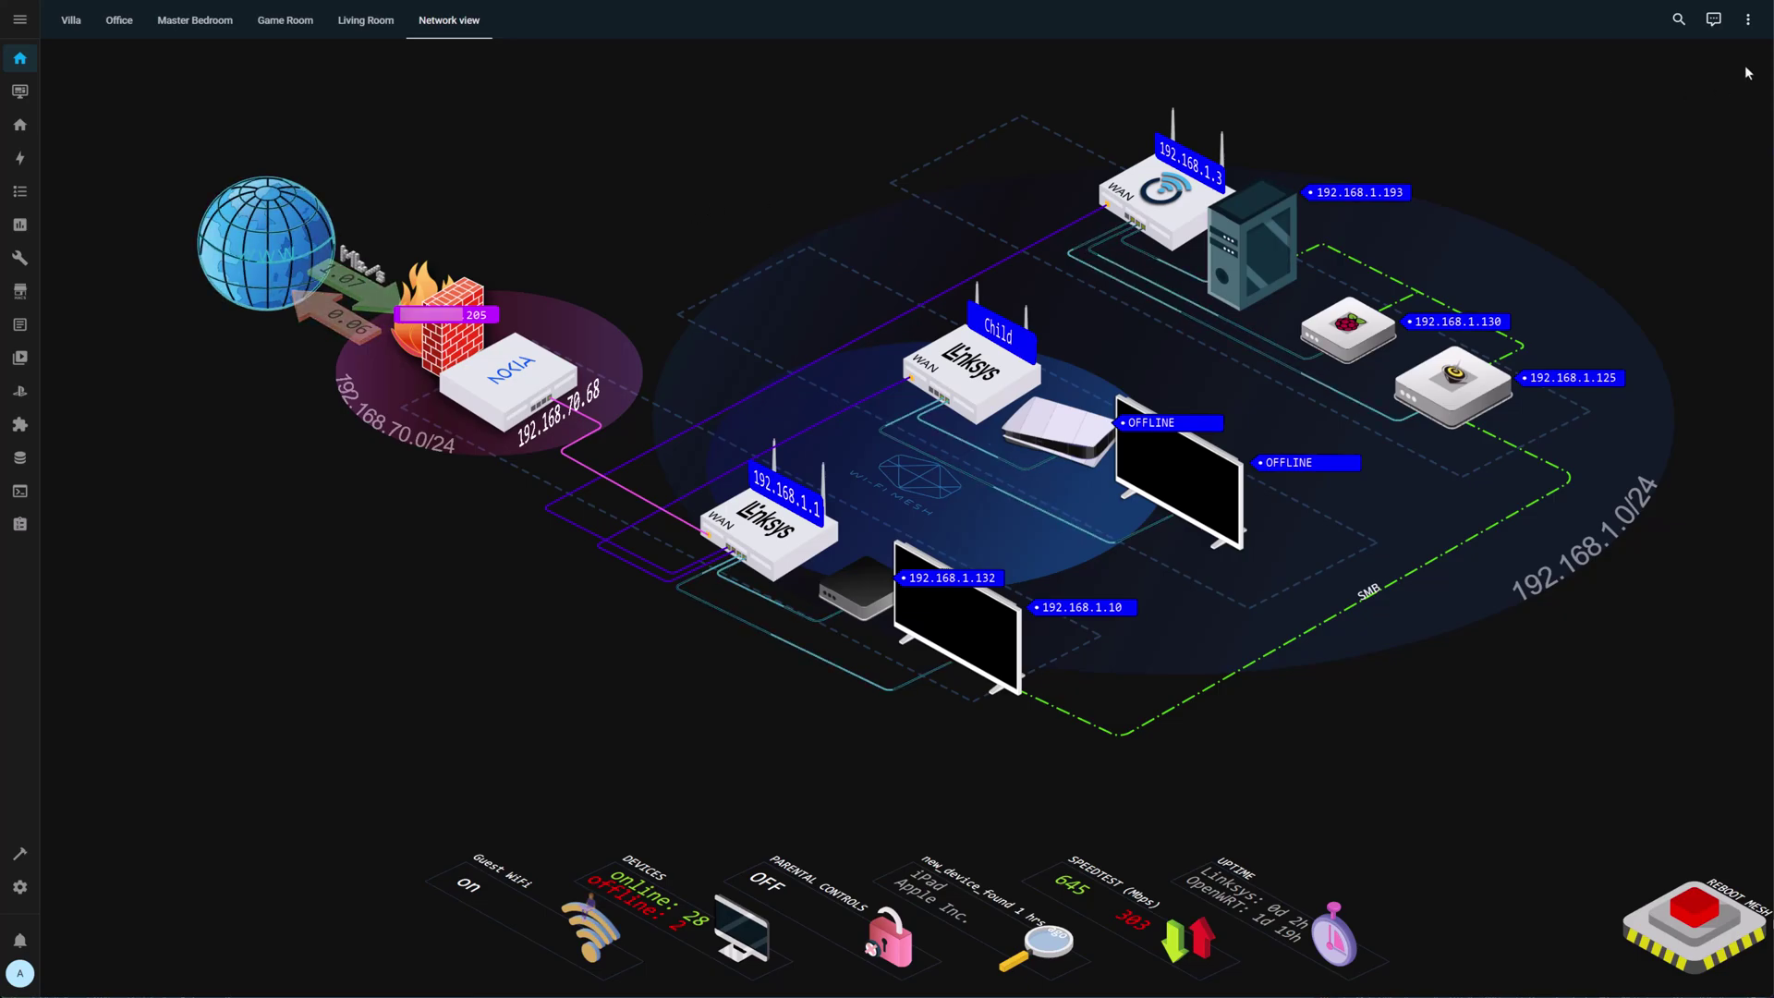
Refresh the Network view from its options menu, then hard-reload it with Ctrl+Shift+R.
click(1748, 20)
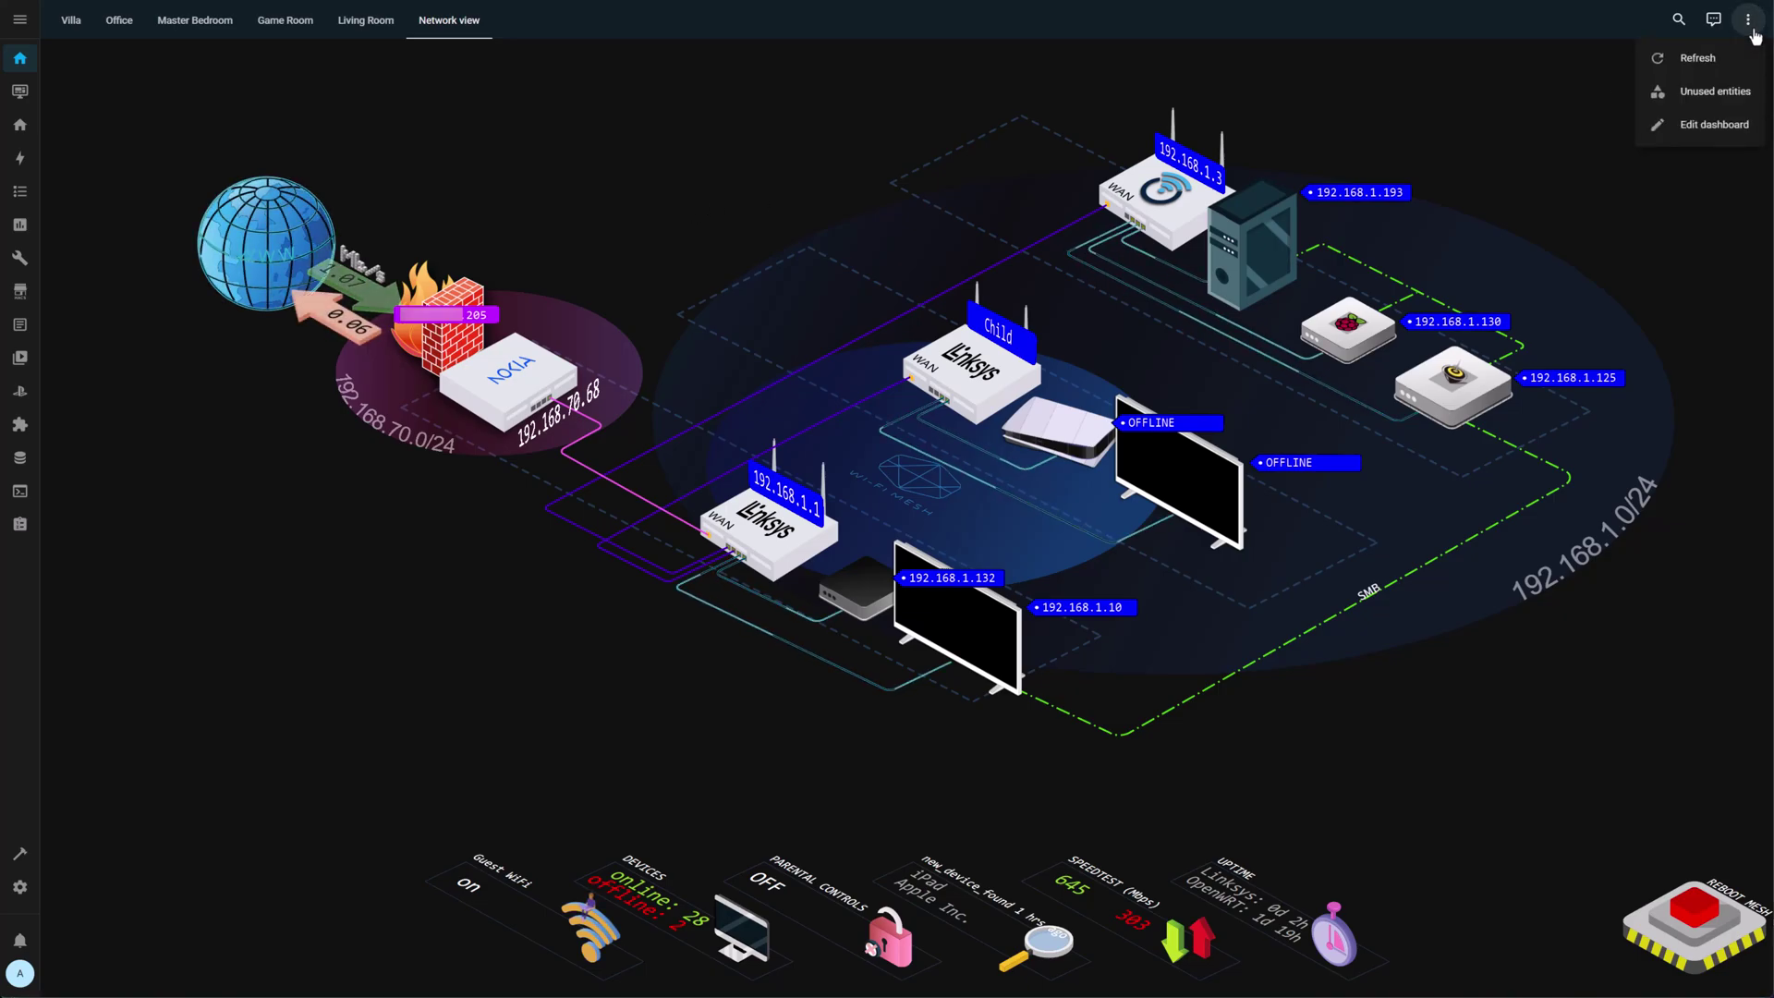
click(1698, 58)
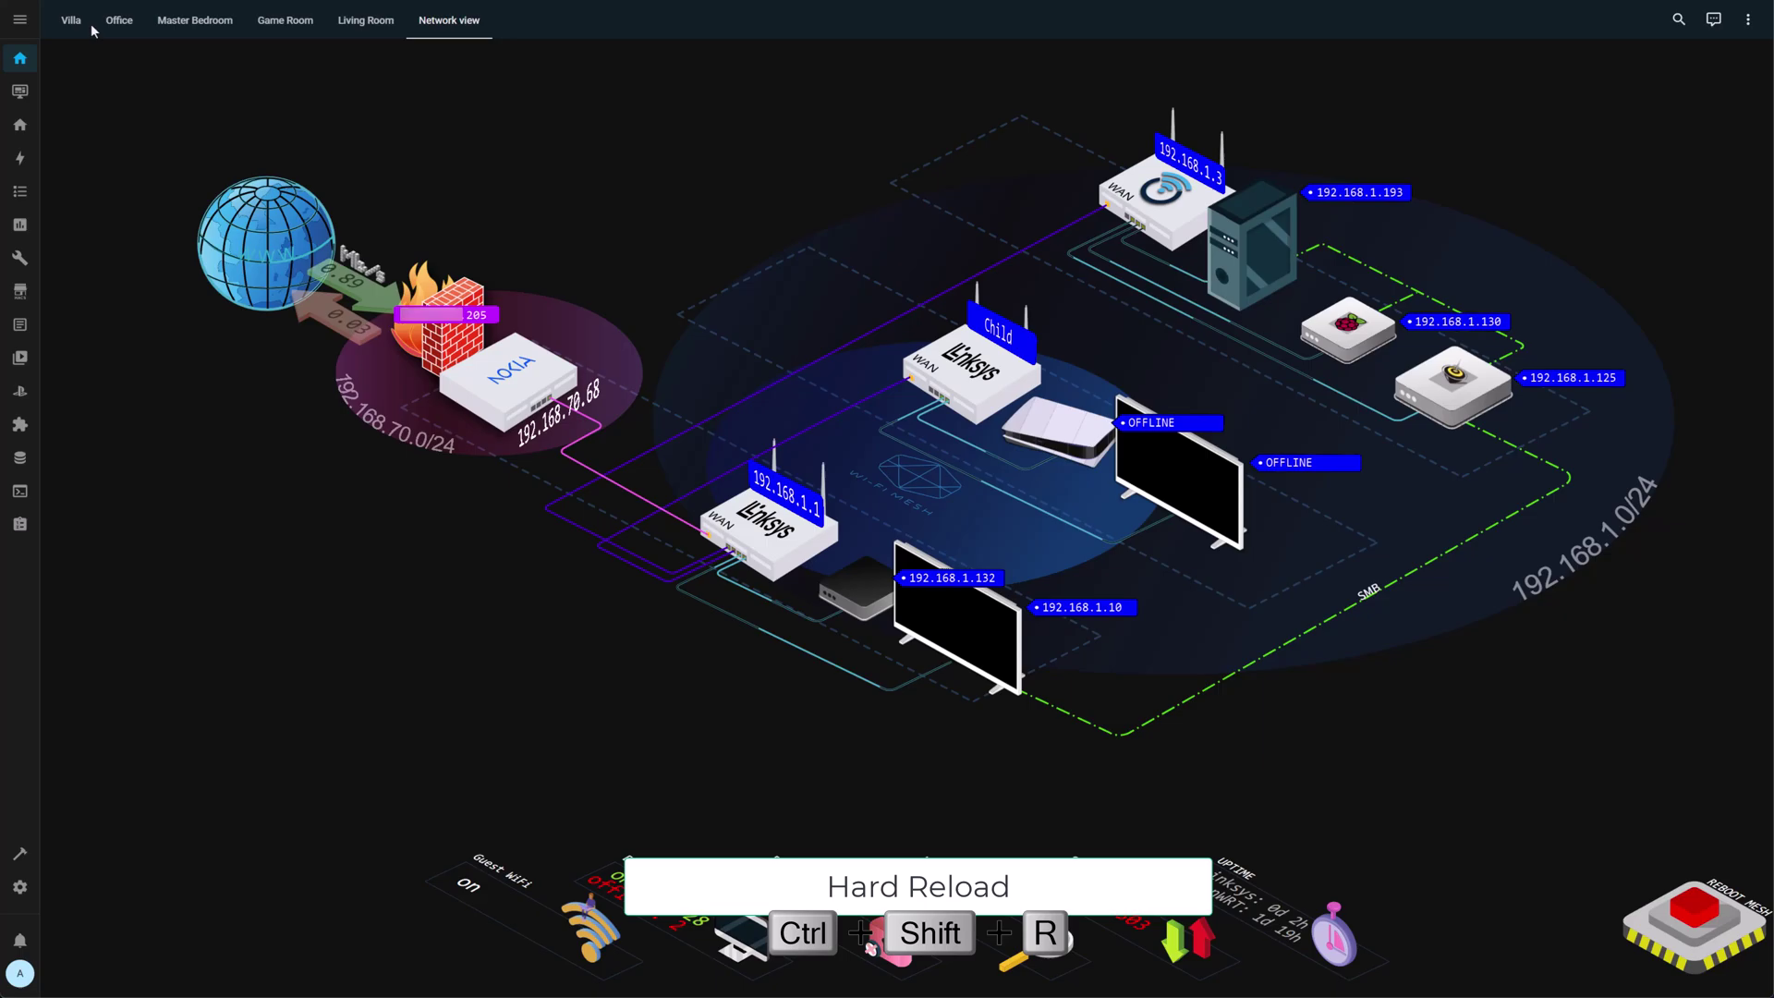
key(ctrl+shift+r)
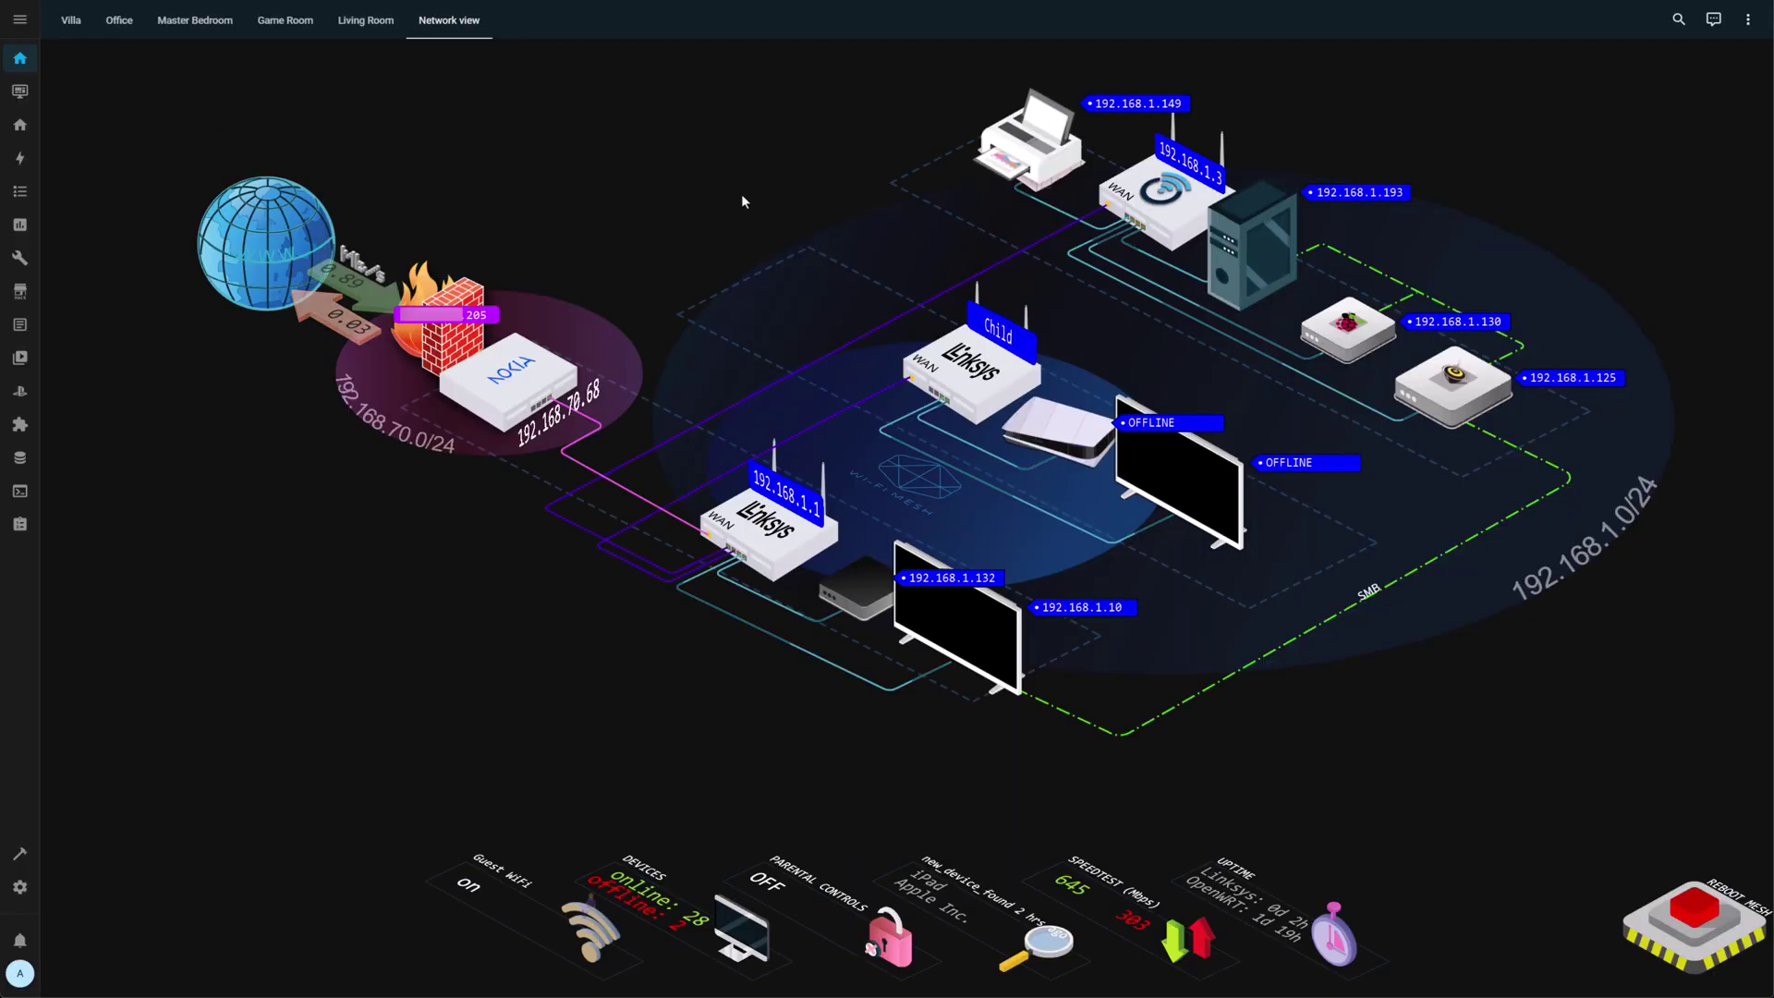